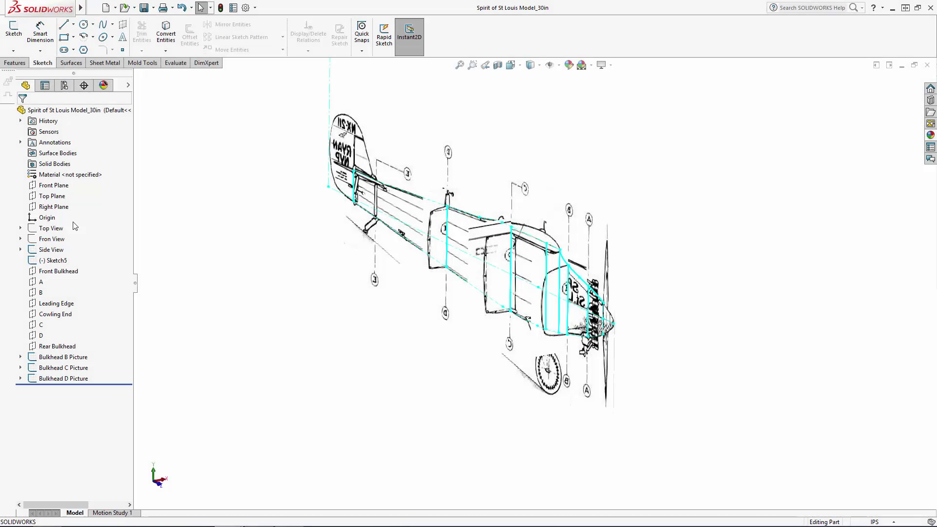
Step: Show the Top View and Fron View reference sketches
left_click(50, 228)
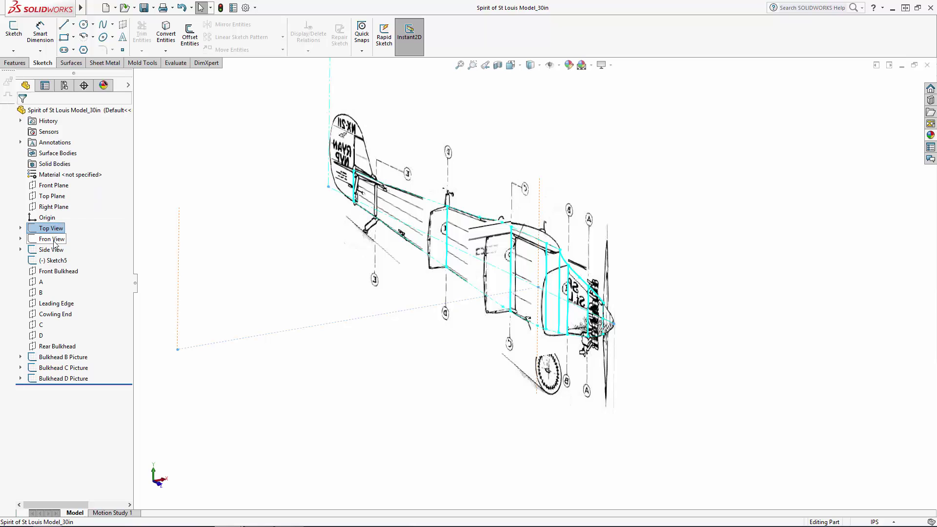
left_click(56, 240, "ctrl")
left_click(63, 226)
left_click(278, 157)
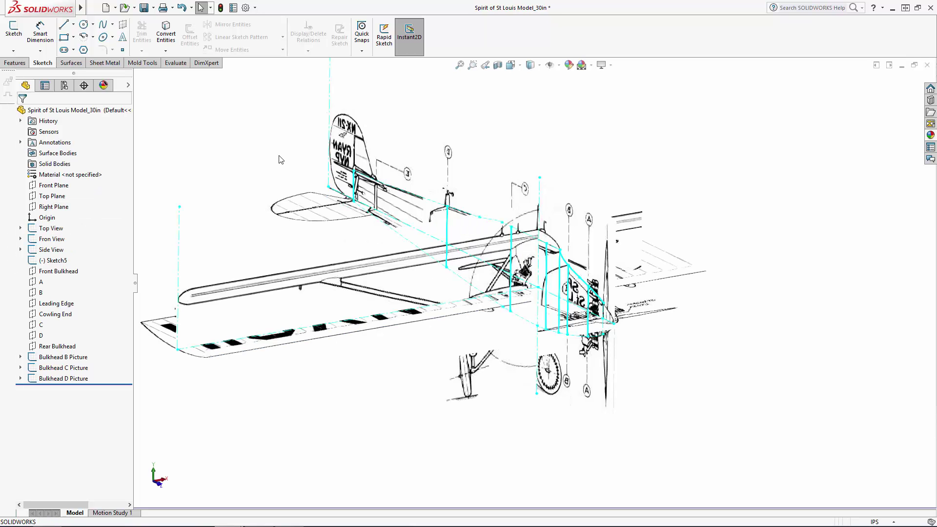
mouse_move(286, 161)
middle_mouse_down()
mouse_move(285, 90)
mouse_move(296, 271)
mouse_move(312, 182)
mouse_move(306, 155)
mouse_move(317, 163)
middle_mouse_up()
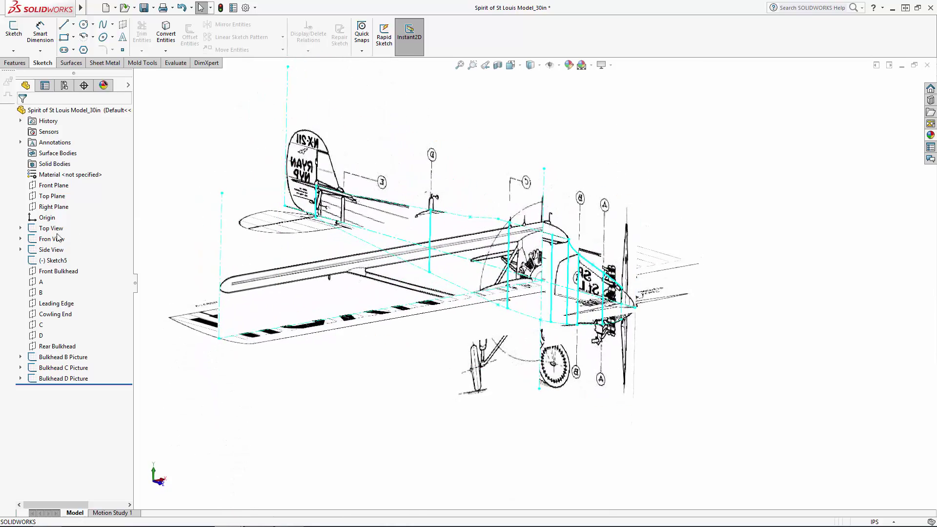
Step: Hide the Top View and Fron View reference sketches, leaving the Side View sketch shown
left_click(51, 228)
left_click(52, 239, "ctrl")
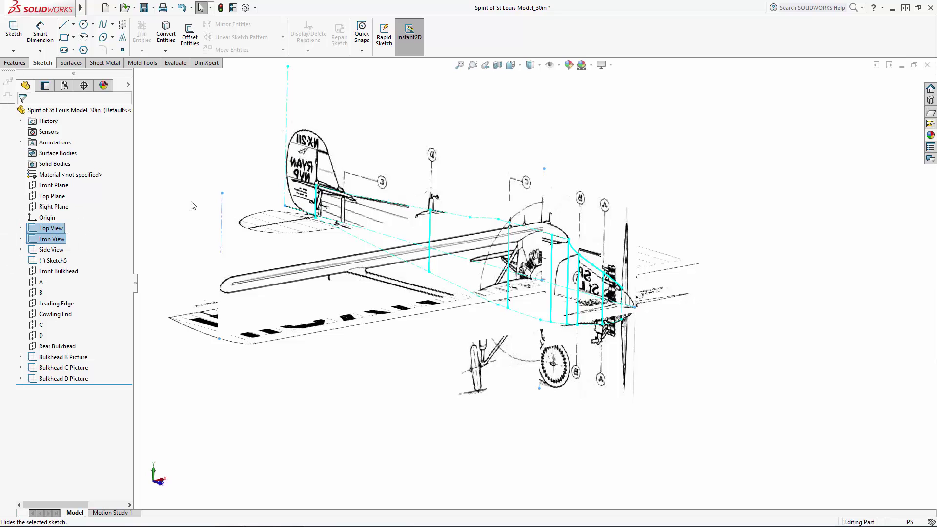
left_click(62, 209)
left_click(48, 252)
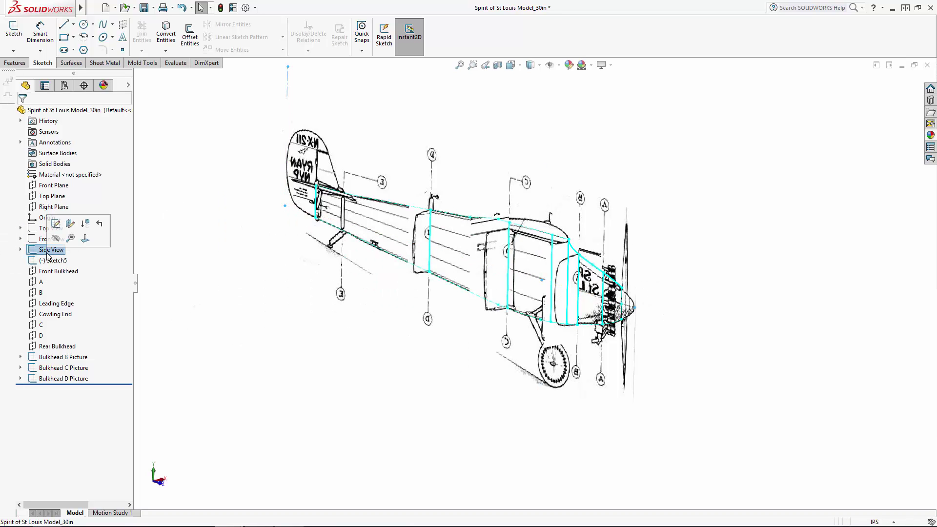
left_click(190, 287)
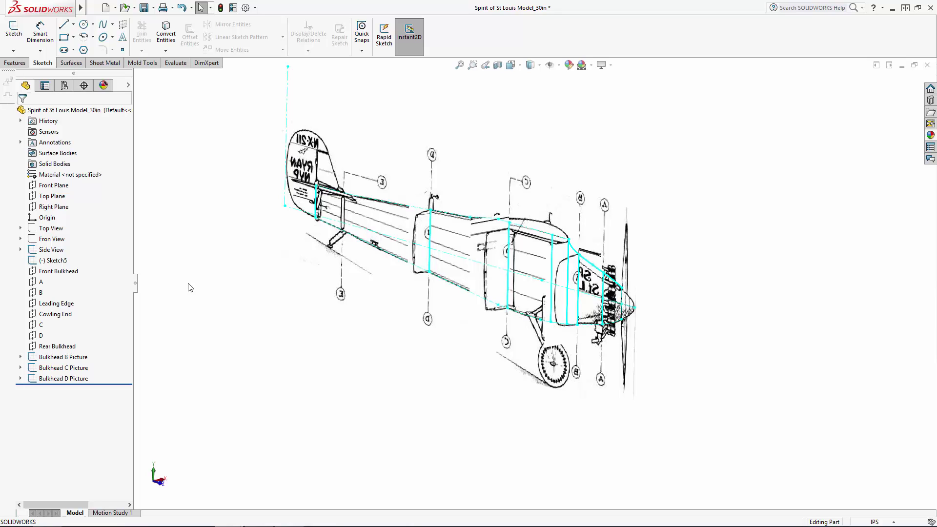
Step: Hide the Bulkhead B, Bulkhead C and Bulkhead D pictures and the Side View sketch
left_click(74, 371)
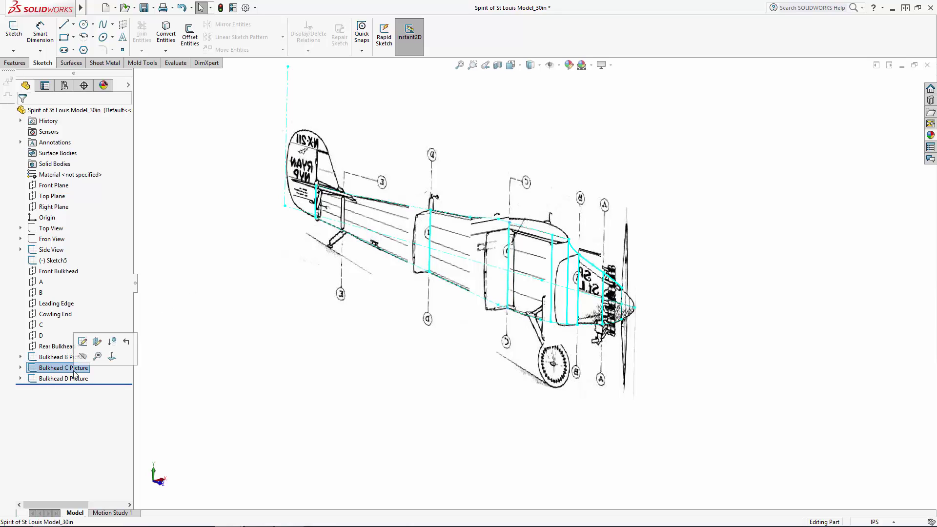
left_click(57, 359)
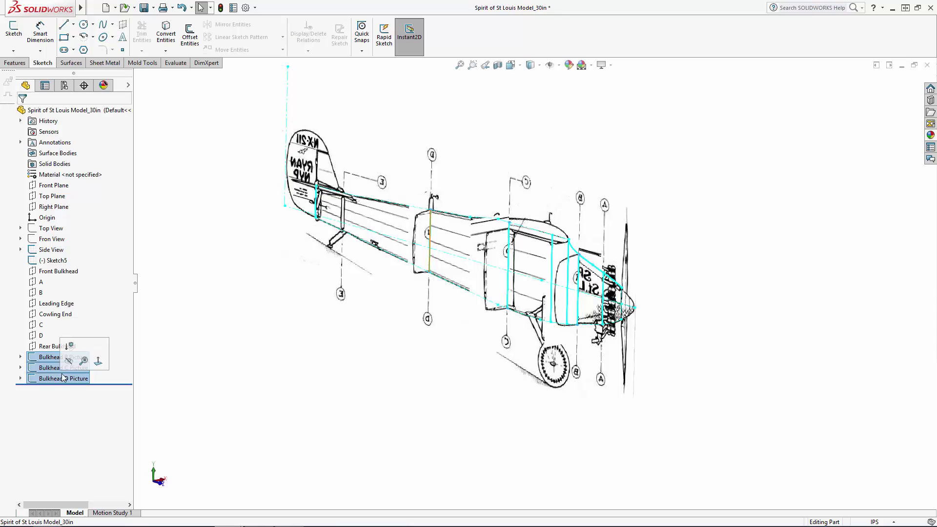
left_click(68, 361)
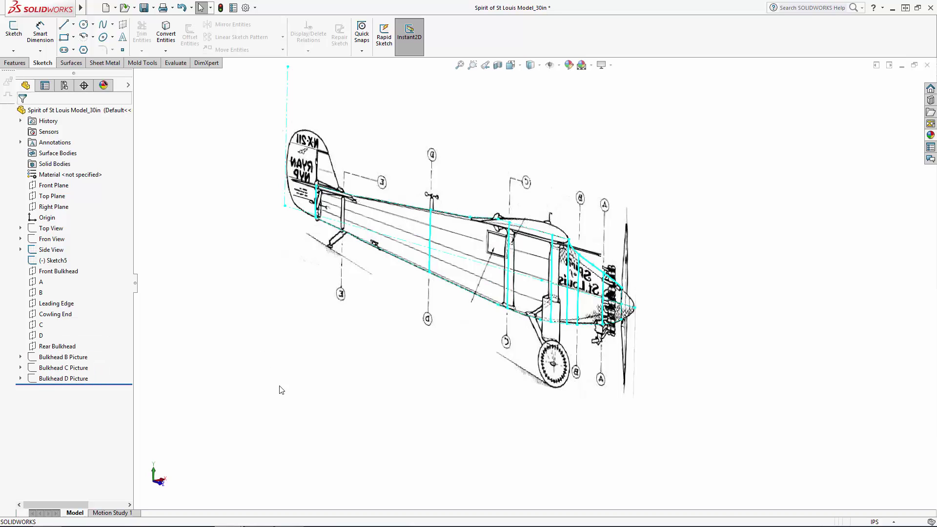
left_click(51, 251)
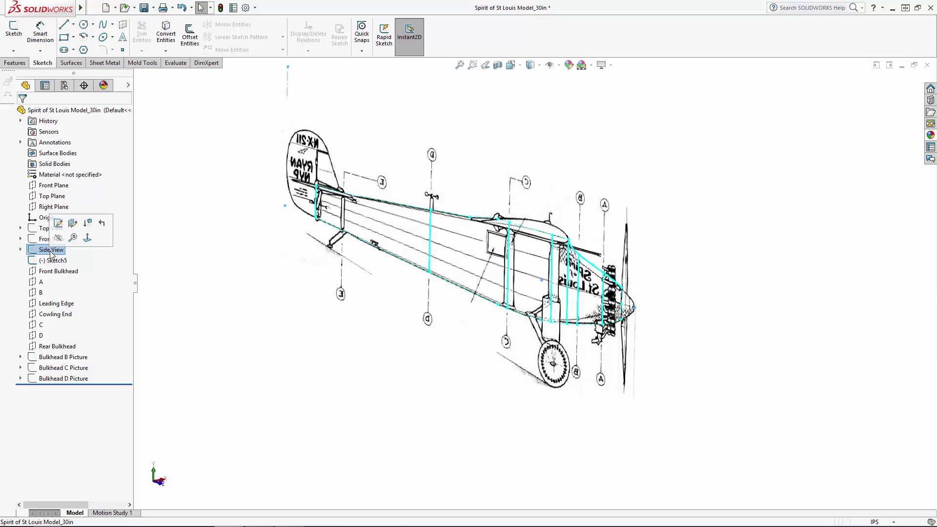
left_click(57, 238)
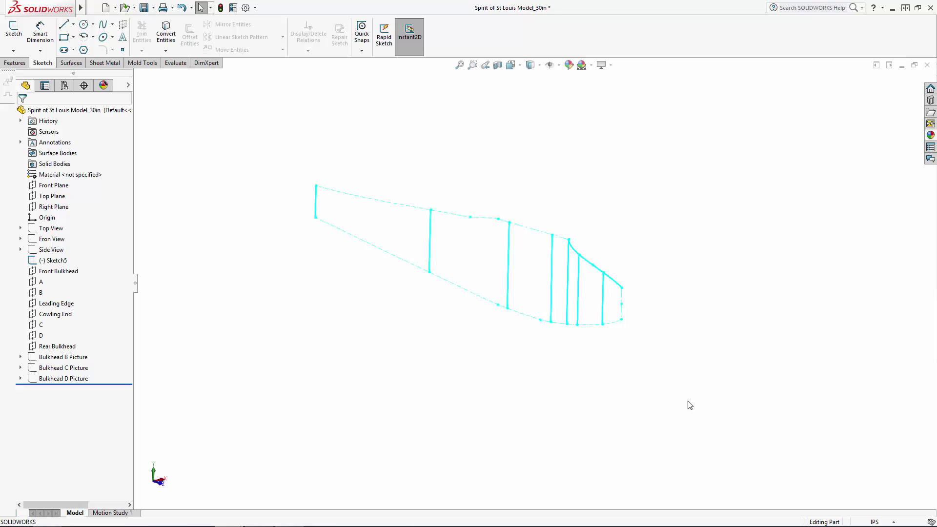
Step: Sketch a circle of 0.575 in radius on the Front Bulkhead plane, centred on the origin and passing through the nose profile's upper corner
scroll(613, 320, "down", 2)
scroll(613, 320, "down", 5)
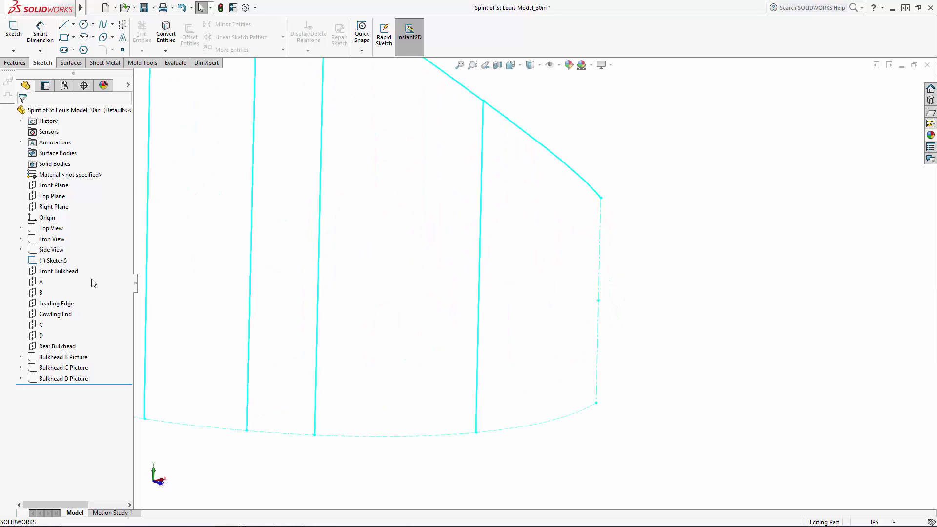
left_click(58, 270)
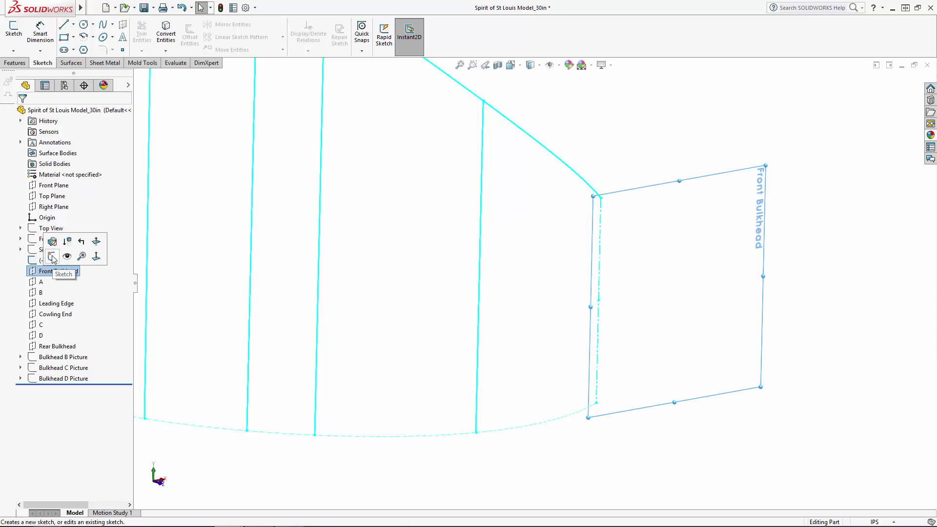
left_click(54, 257)
left_click(84, 24)
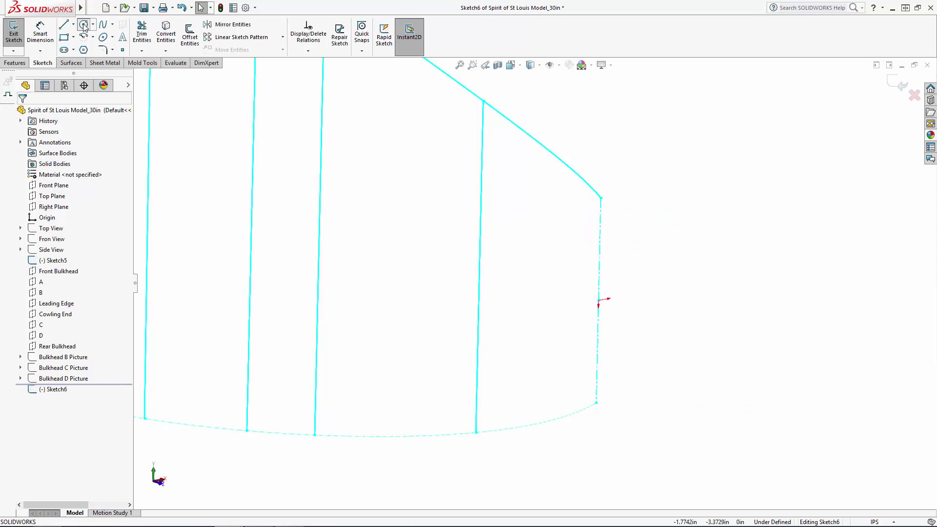
left_click(599, 301)
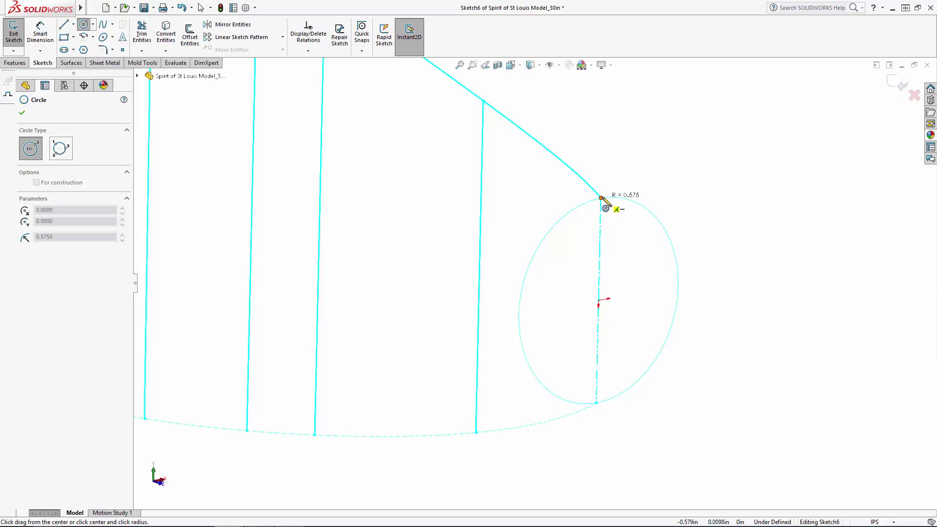
left_click(602, 199)
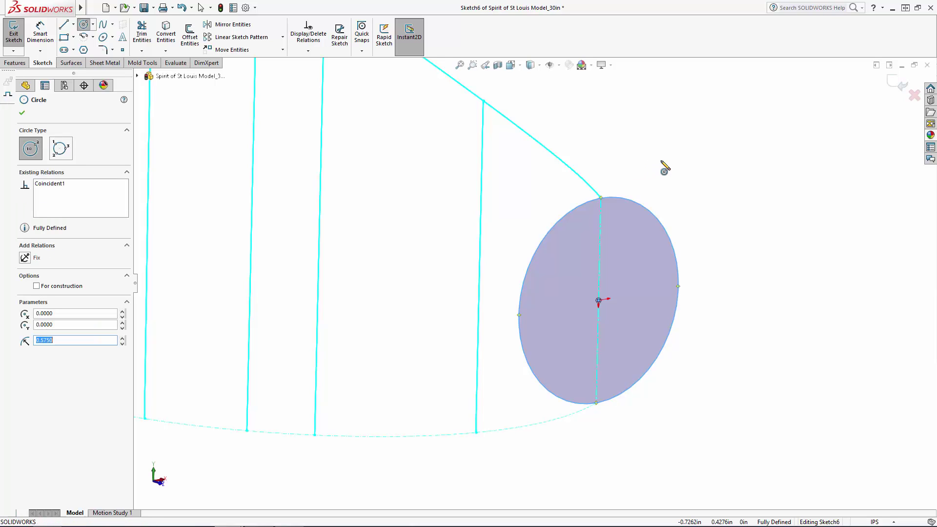
key("Escape")
Step: Convert the vertical nose line into the Front Bulkhead sketch and trim the circle to the half on the negative X side, closing the sketch
left_click(166, 37)
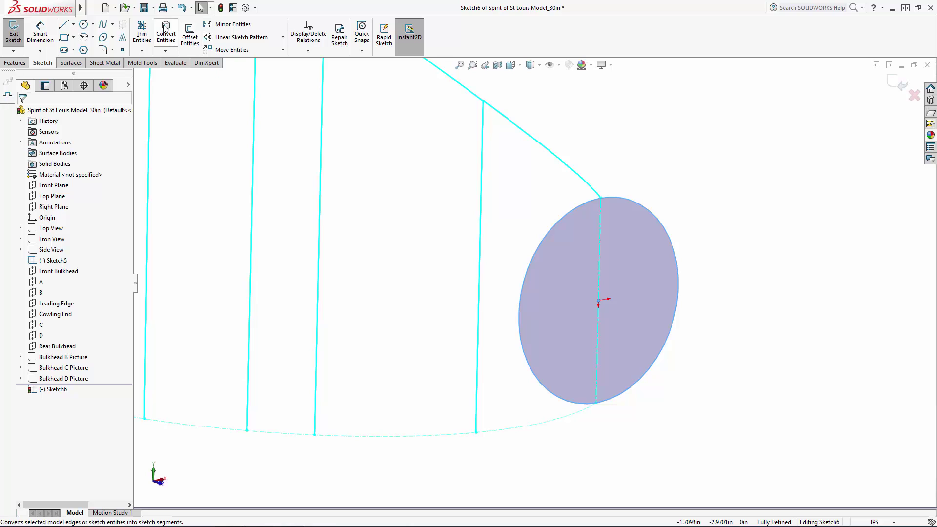
left_click(601, 222)
key("Return")
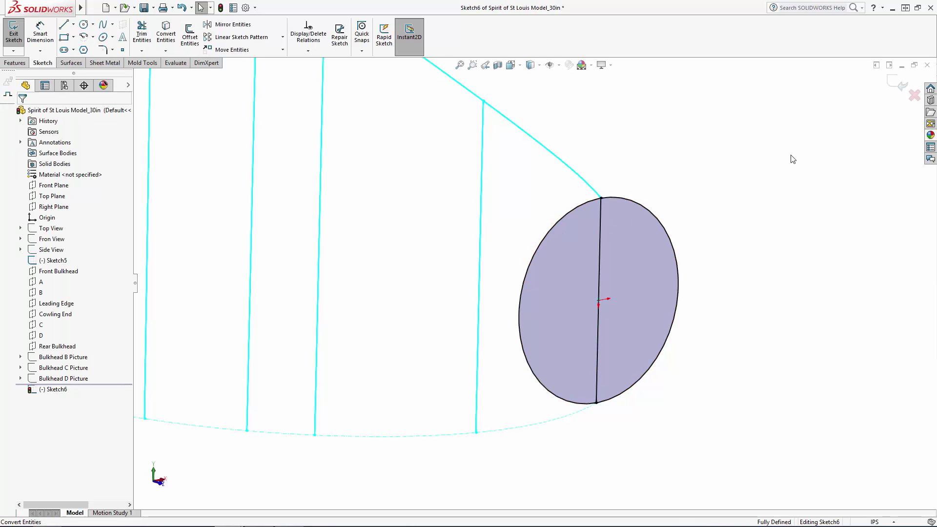
left_click(141, 33)
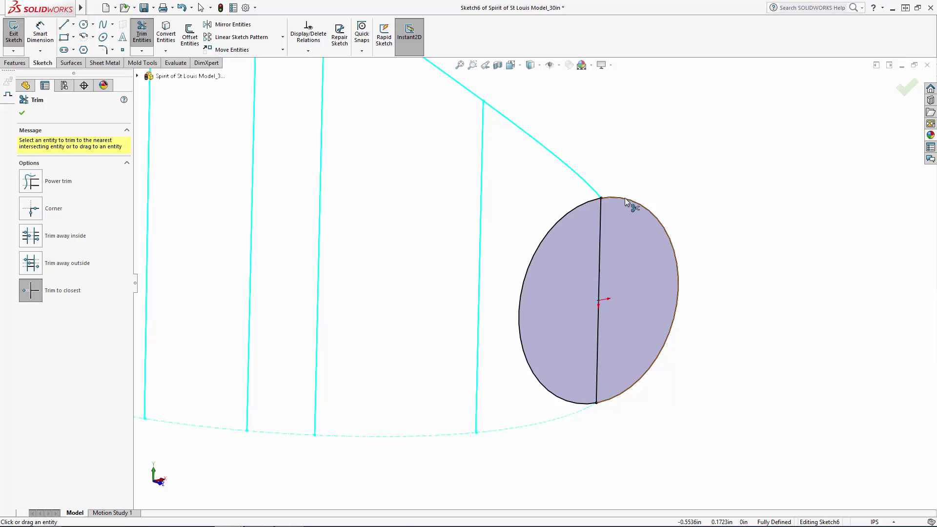
left_click(625, 201)
key("Escape")
left_click(898, 82)
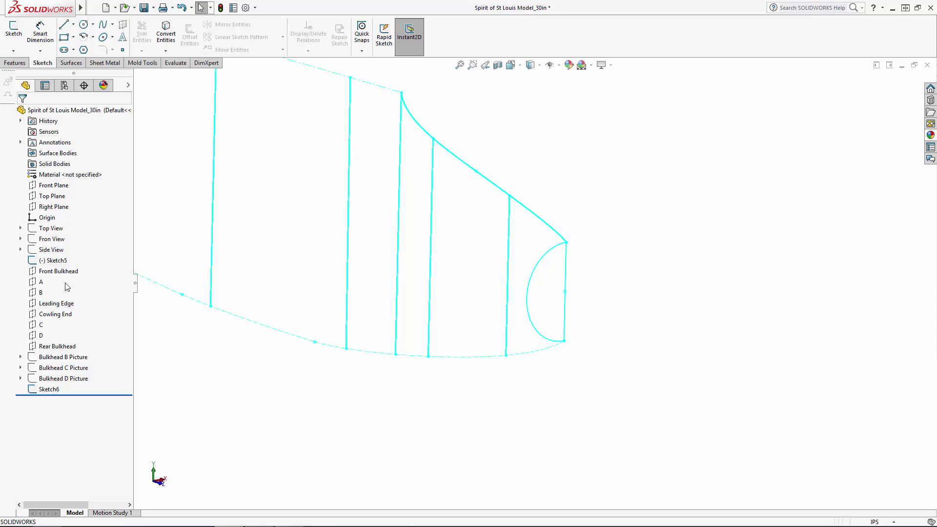
Step: Start a sketch on plane A and convert the vertical station line at A into it
left_click(43, 282)
left_click(90, 252)
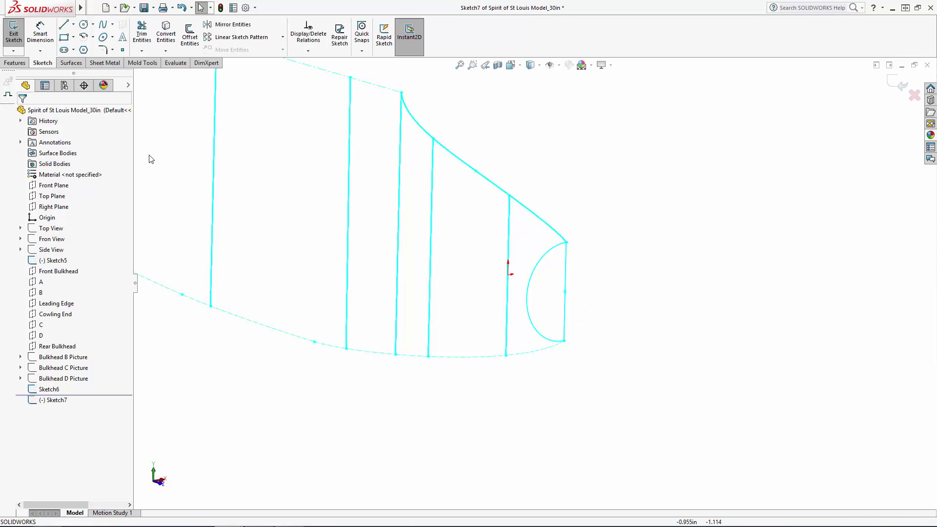
left_click(166, 33)
left_click(509, 208)
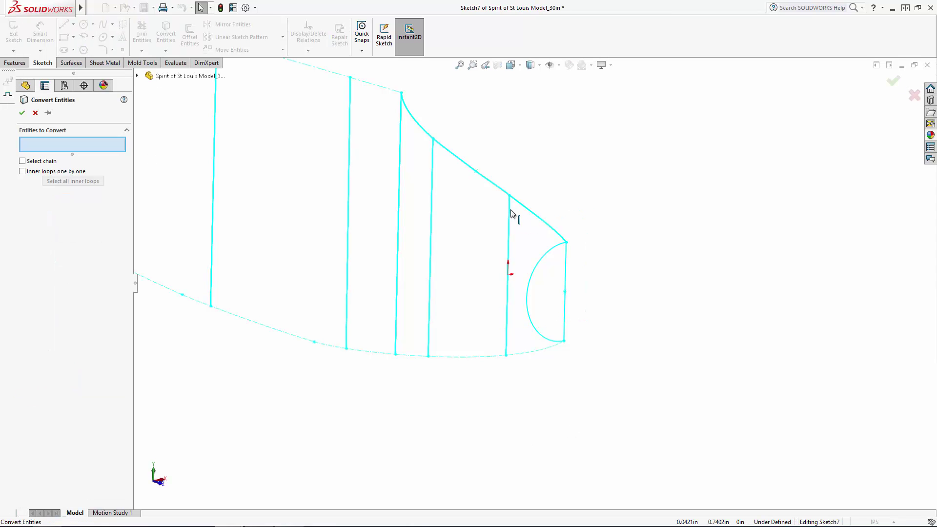
left_click(891, 81)
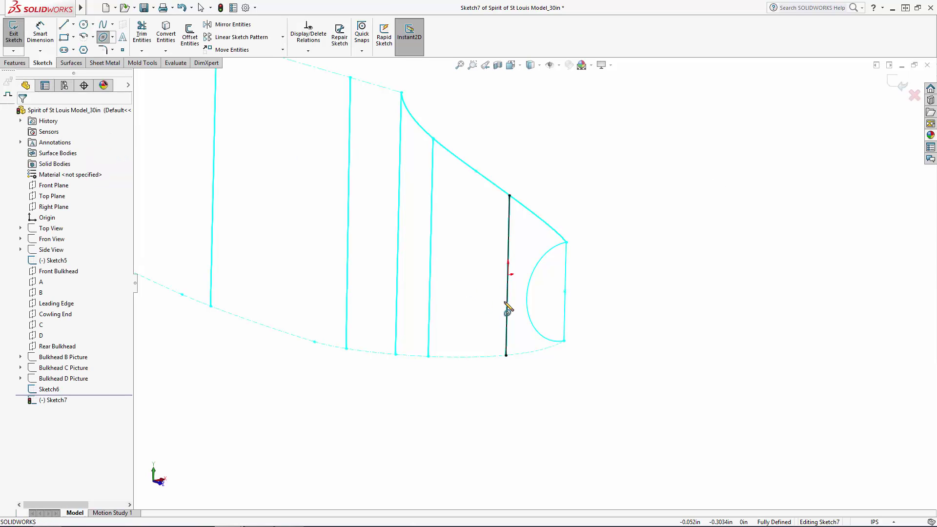
Step: Draw an ellipse centred on the converted line at A, with its upper and lower points on the line's endpoints
left_click(508, 275)
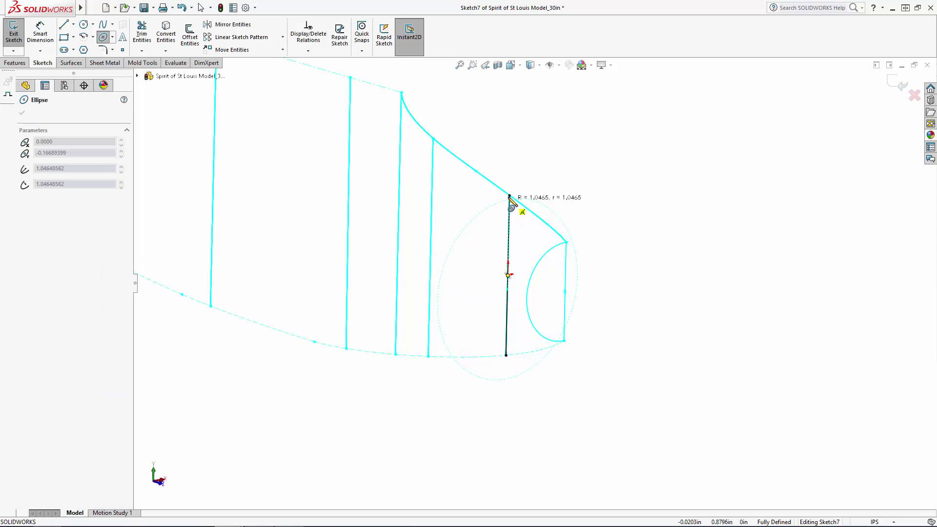
left_click(509, 196)
left_click(459, 276)
key("Escape")
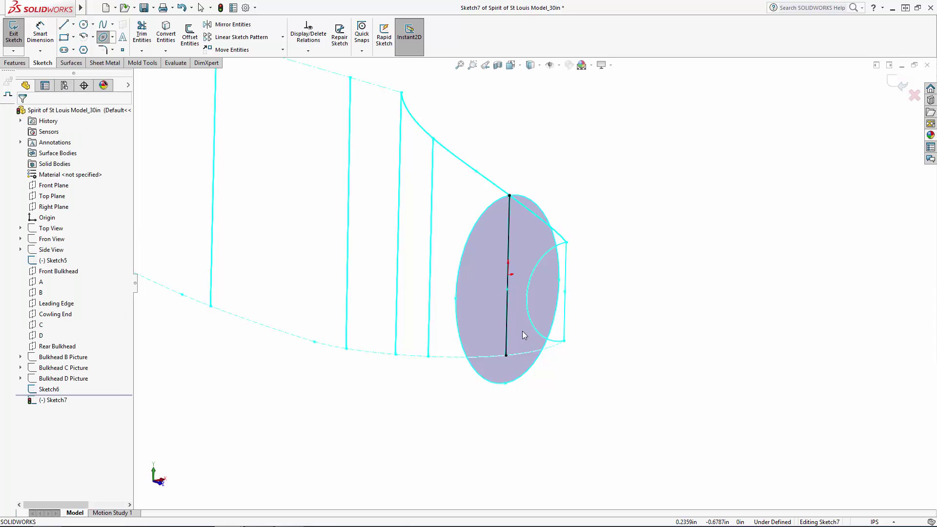
scroll(517, 341, "down", 3)
left_click_drag(500, 405, 501, 356)
left_click(592, 418)
scroll(537, 279, "up", 3)
scroll(549, 222, "down", 2)
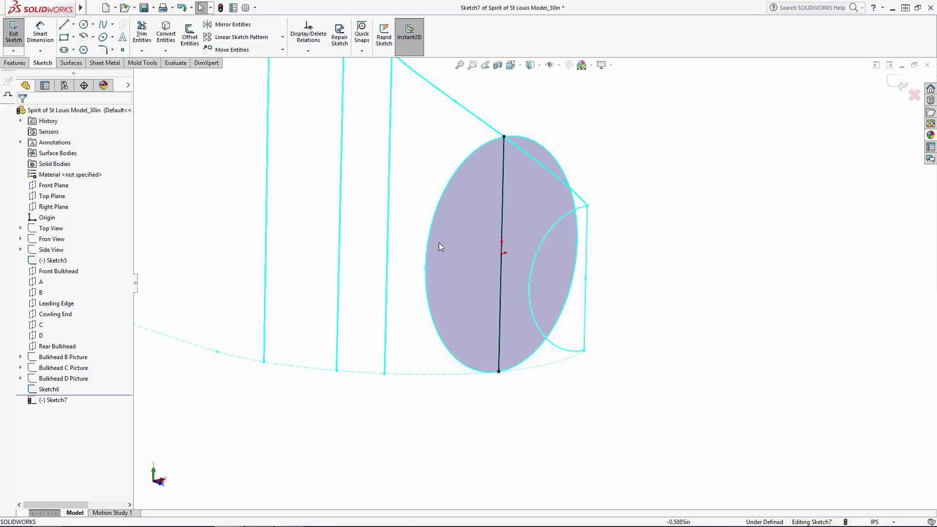
Step: Trim away the half of the ellipse at A on the positive X side of the vertical line
left_click(142, 30)
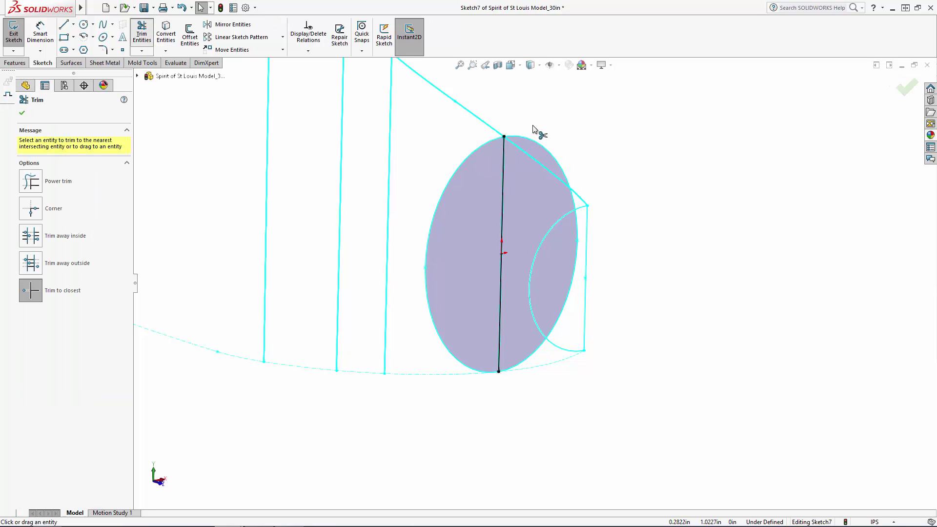
left_click(533, 144)
key("Escape")
Step: Dimension the half-ellipse's width from the vertical line to its outermost point as 0.85 in and close the sketch
left_click(43, 31)
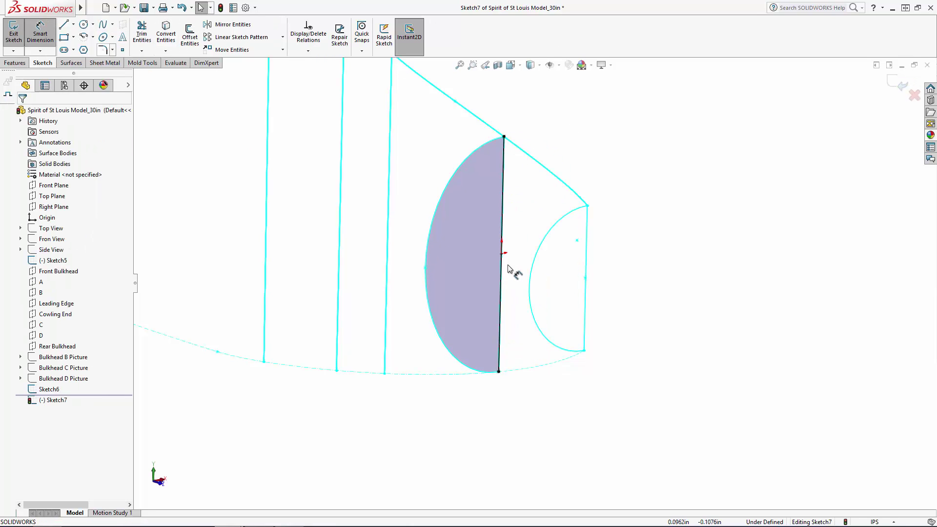
left_click(503, 265)
left_click(425, 267)
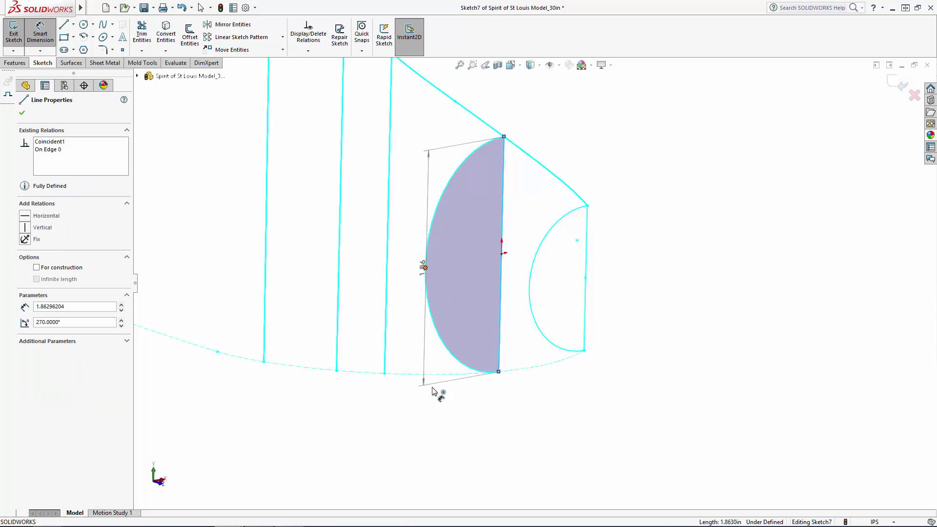
left_click(462, 414)
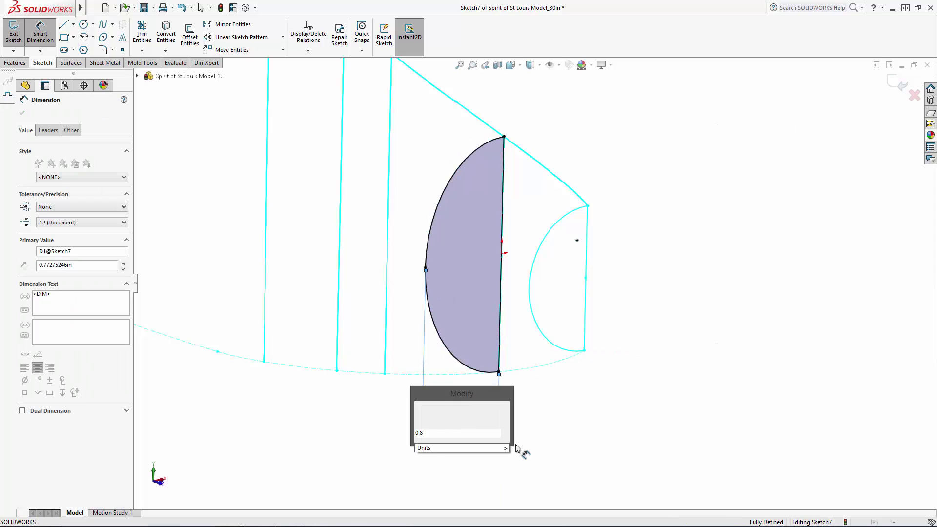
key("Return")
key("Escape")
scroll(549, 229, "up", 5)
mouse_move(579, 229)
middle_mouse_down()
mouse_move(512, 278)
mouse_move(585, 251)
mouse_move(726, 135)
middle_mouse_up()
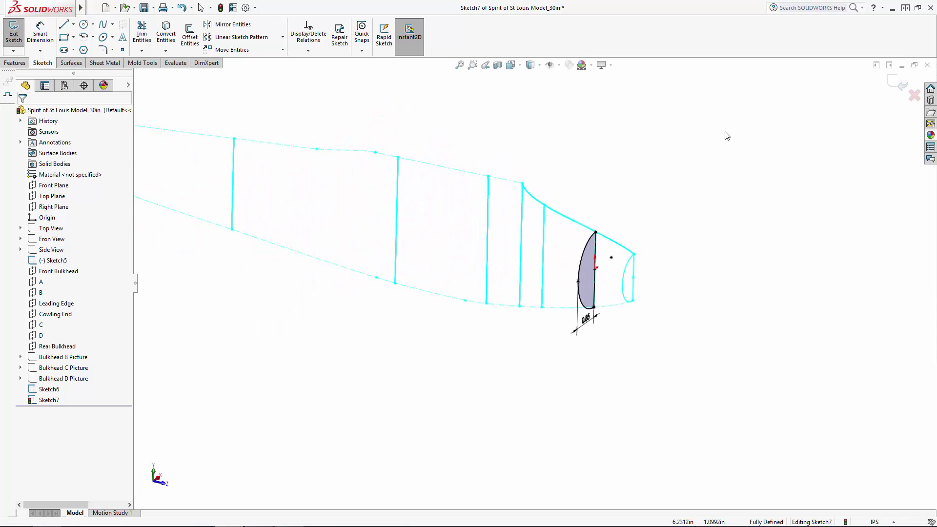
left_click(893, 87)
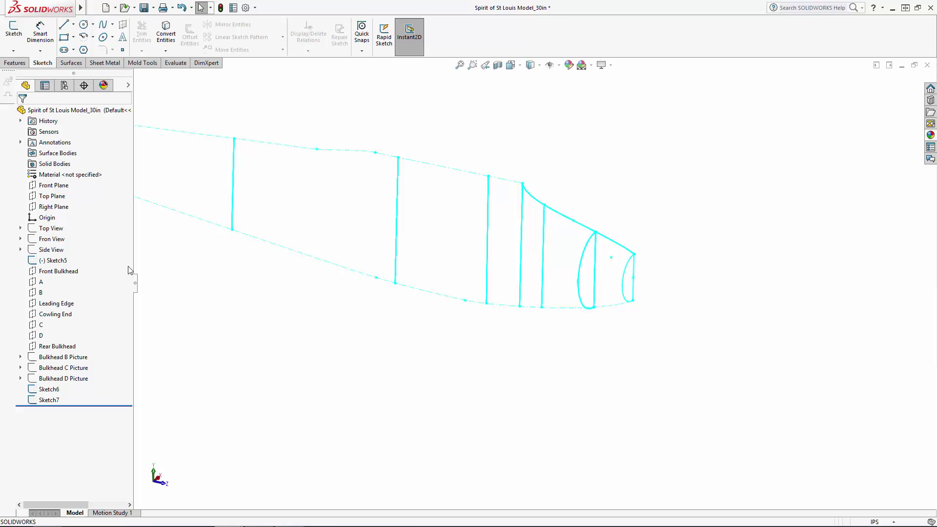
Step: Show the Bulkhead B Picture and turn the view to face it
left_click(84, 357)
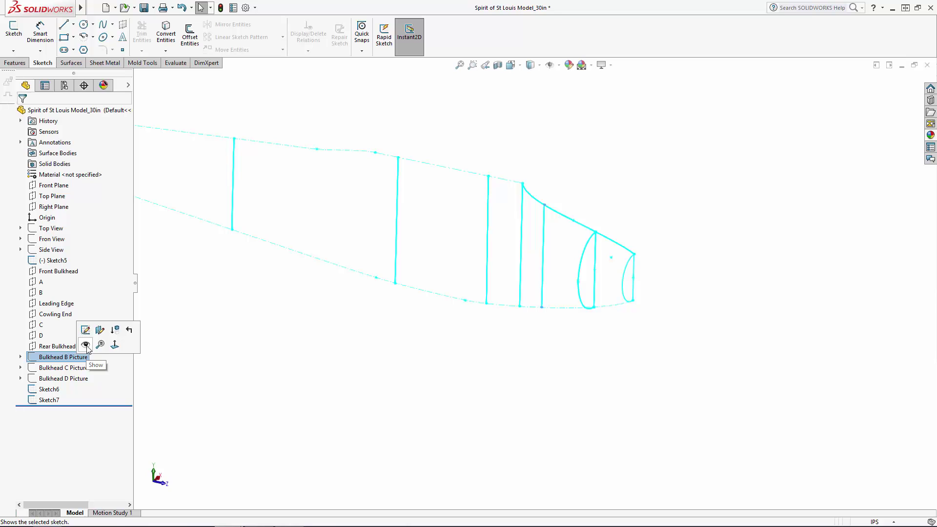
left_click(86, 346)
scroll(565, 240, "down", 4)
middle_click_drag(562, 238, 494, 215)
scroll(547, 290, "up", 4)
scroll(367, 250, "down", 3)
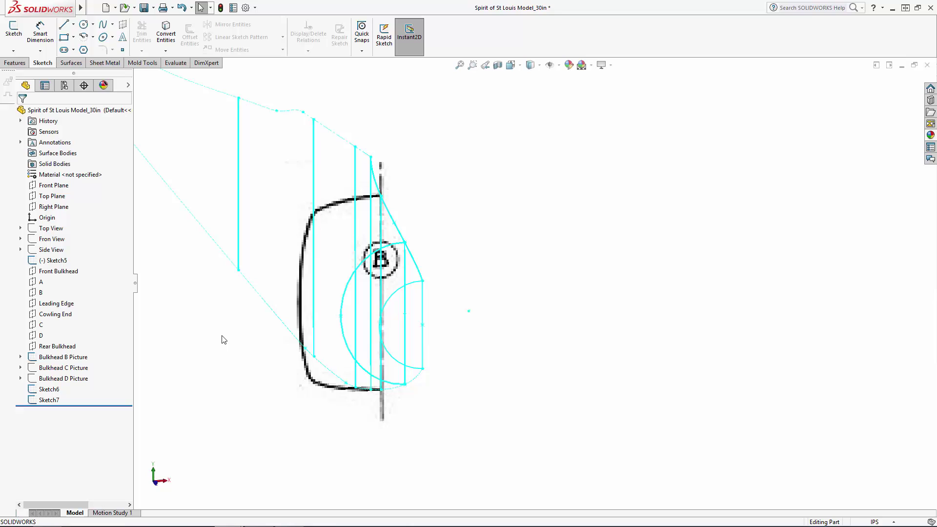
Step: Start a new sketch on plane B and view it from the front
left_click(40, 293)
left_click(69, 263)
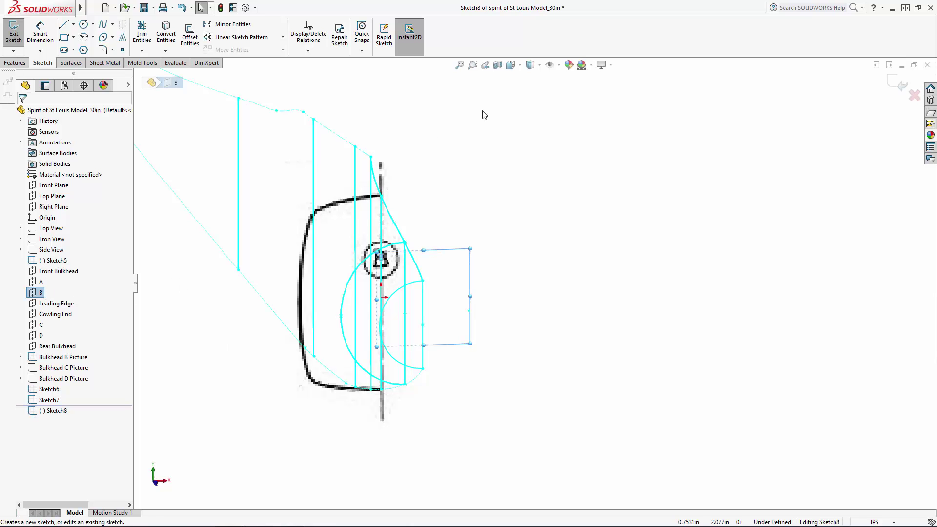
left_click(511, 67)
left_click(524, 106)
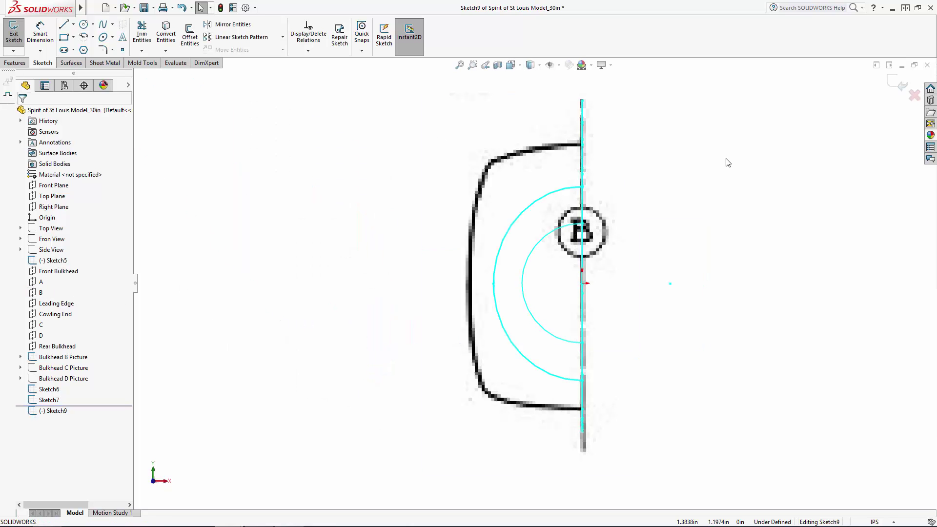
scroll(692, 170, "down", 1)
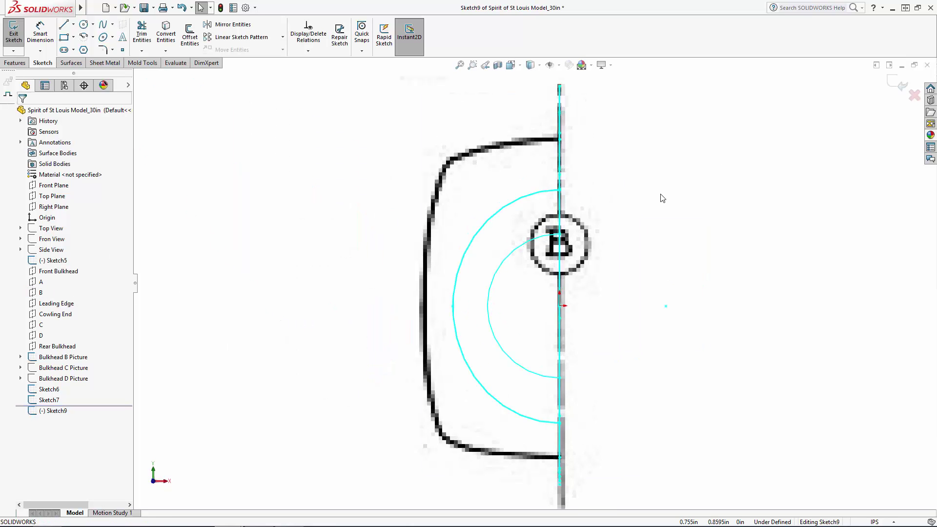
Step: Trace the top edge of the bulkhead B picture with a three-point arc from the vertical line to the upper corner
left_click(93, 37)
left_click(105, 74)
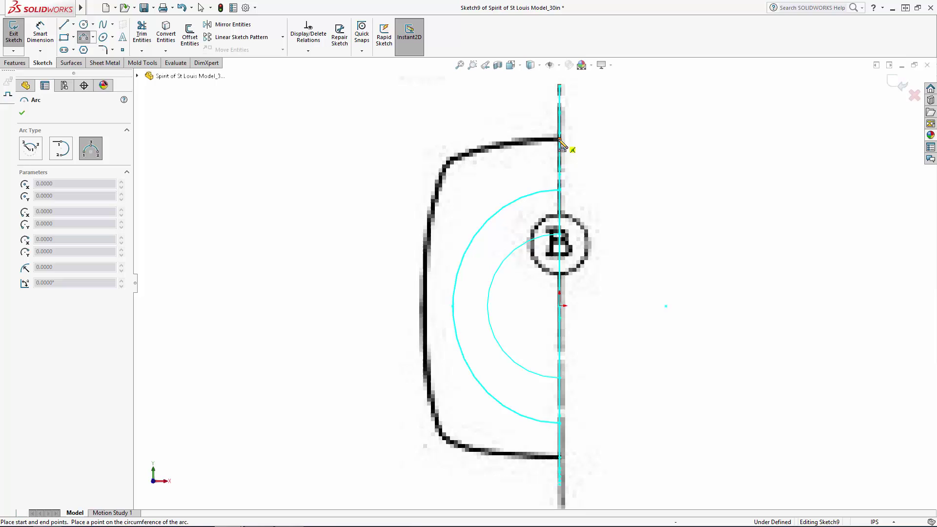
left_click(558, 142)
left_click(446, 159)
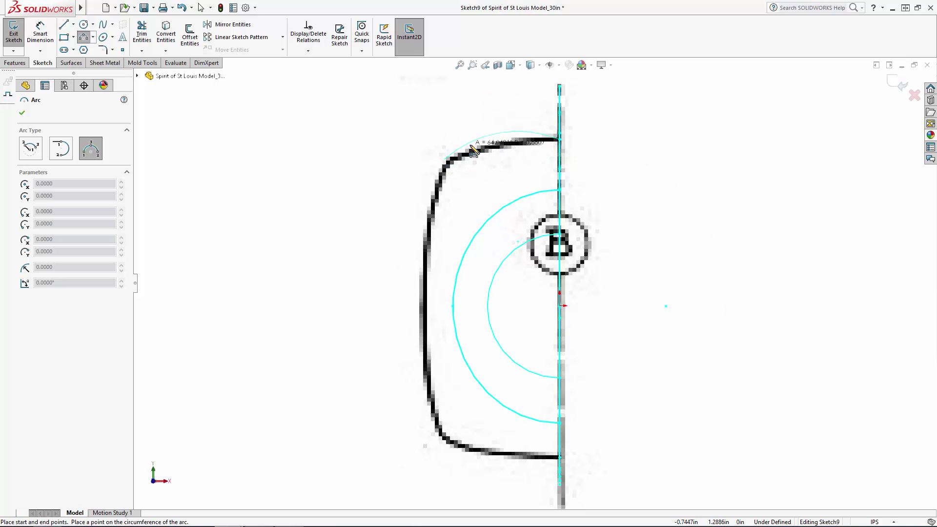
left_click(478, 154)
key("Escape")
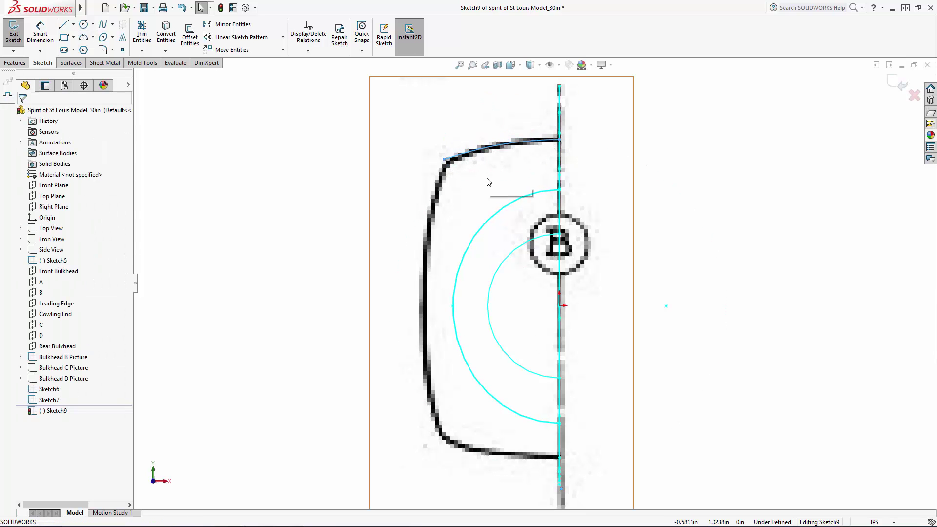
Step: Trace the side and bottom edges of the bulkhead B picture with two connected three-point arcs ending on the vertical line
left_click(444, 159)
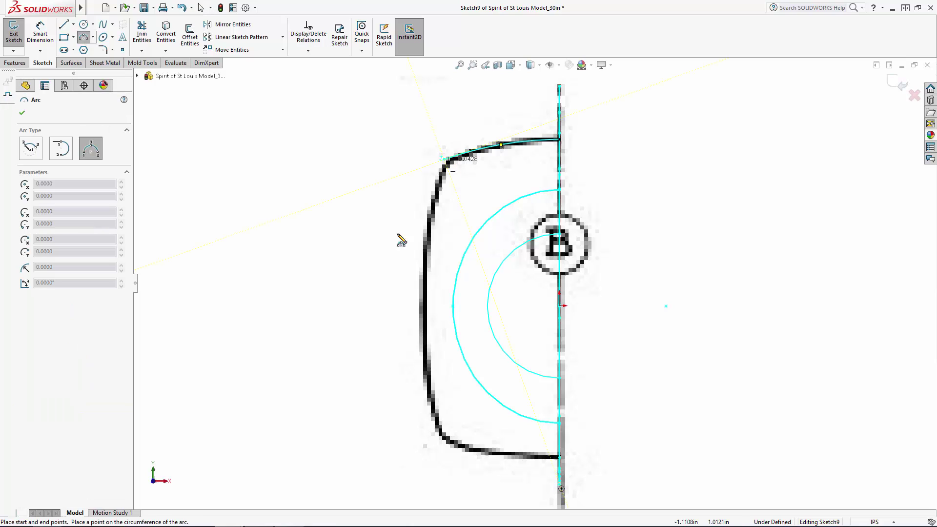
left_click(444, 448)
left_click(426, 316)
key("Escape")
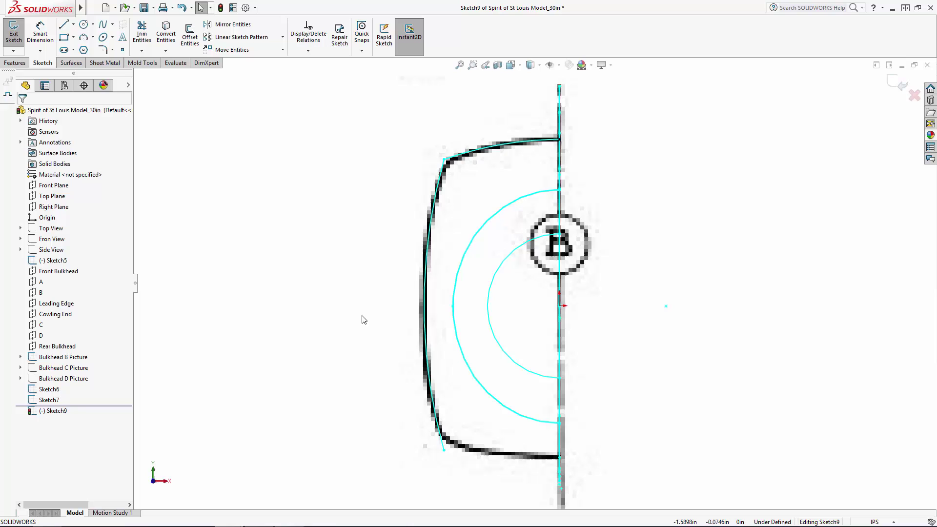
left_click(84, 37)
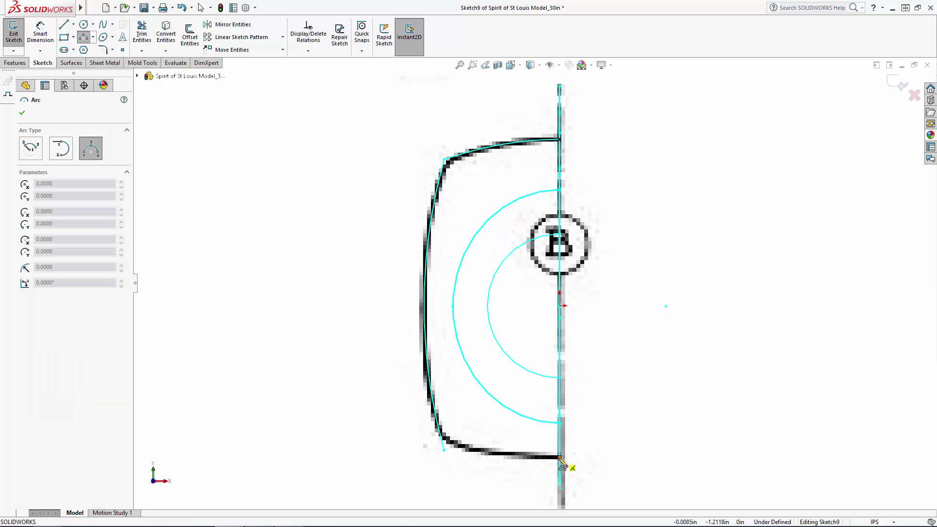
left_click(505, 458)
key("Escape")
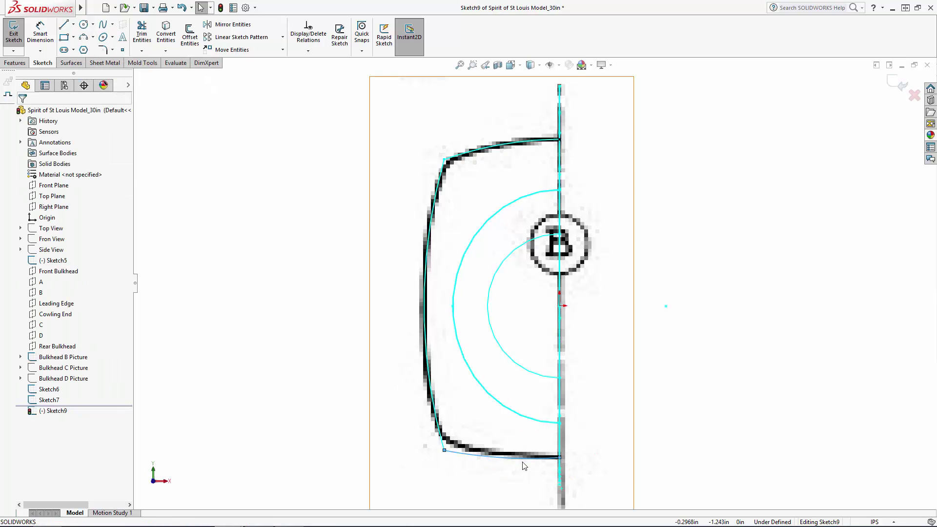
Step: Draw a short horizontal centerline from the bottom arc's end on the vertical line, extending toward positive X
scroll(521, 464, "down", 5)
left_click(73, 24)
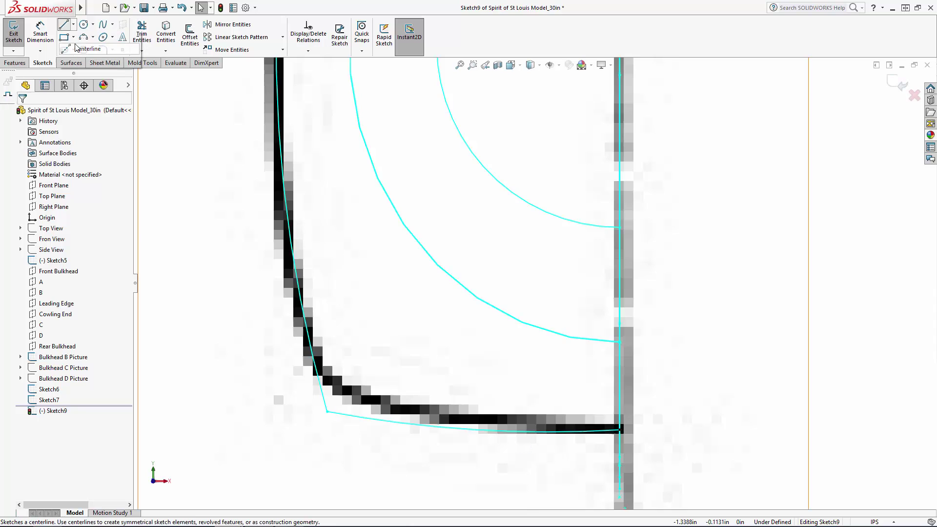
left_click(83, 49)
left_click(620, 429)
left_click(711, 430)
key("Escape")
Step: Draw a short horizontal construction line from the top arc's end on the vertical line, extending toward positive X
key("f")
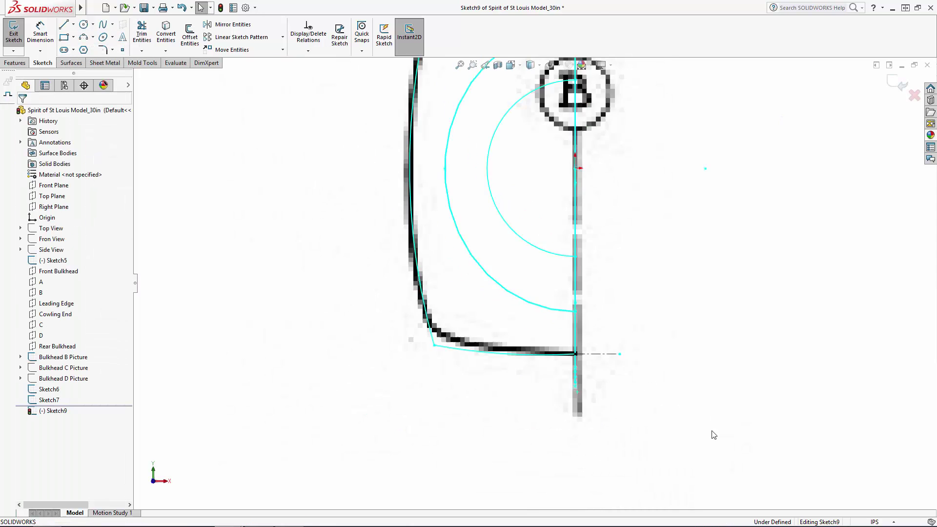
scroll(563, 161, "down", 3)
key("Return")
left_click(539, 201)
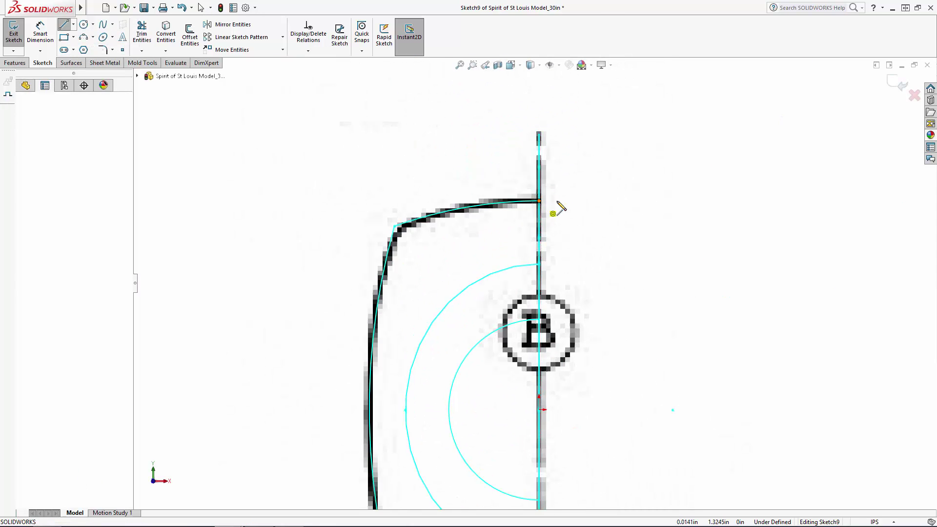
left_click(595, 200)
key("Escape")
Step: Make the bottom arc tangent to its centerline and move the lower corner point onto the picture at about X -0.95, Y -1.09 in
key("f")
scroll(537, 456, "down", 3)
left_click(403, 357)
left_click(552, 366)
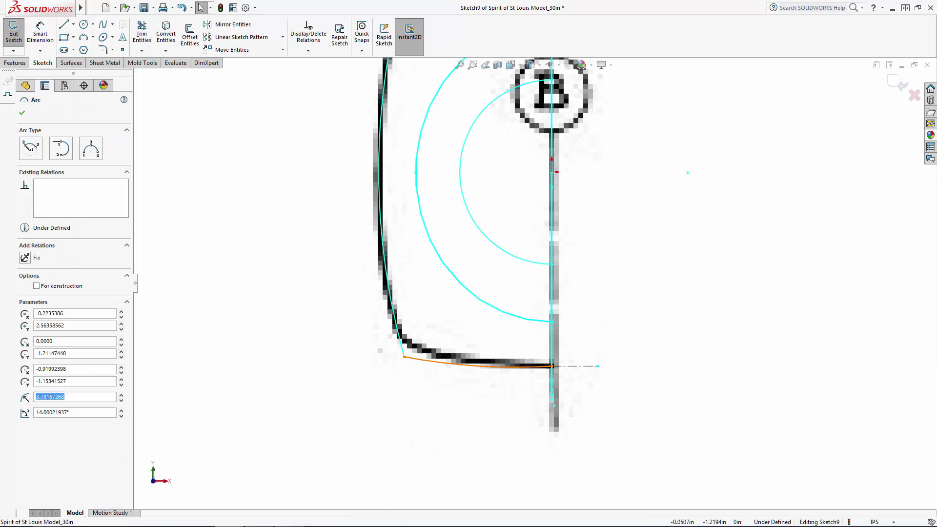
left_click(478, 365)
key("Escape")
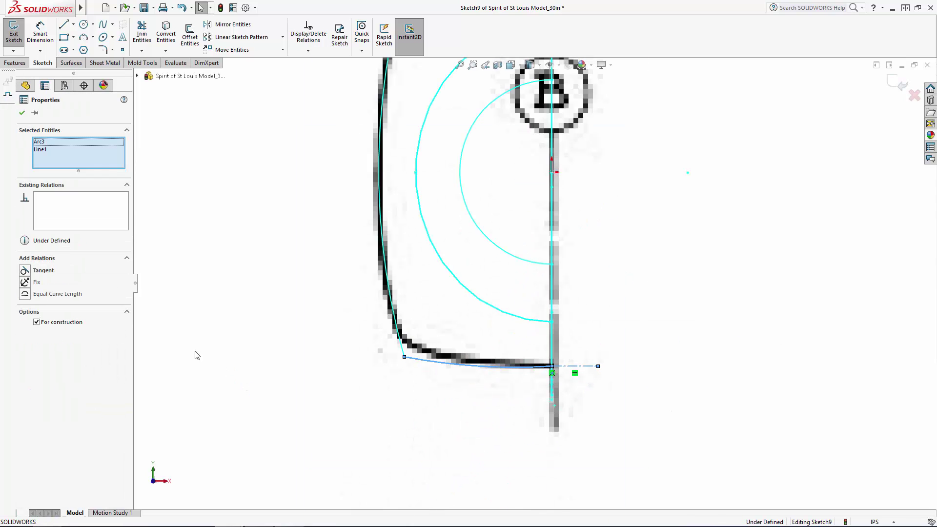
left_click(24, 273)
left_click(442, 389)
left_click_drag(437, 350, 399, 346)
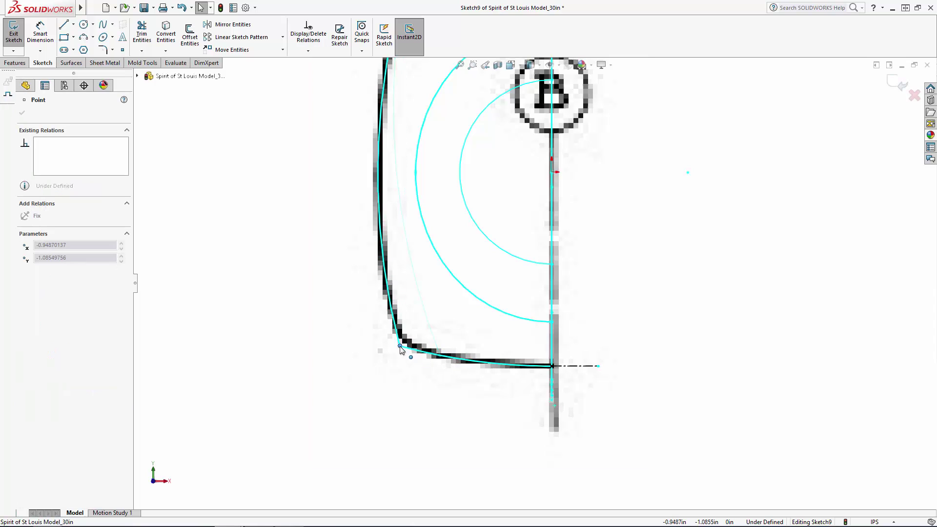
key("Escape")
Step: Make the top arc tangent to its centerline and move the upper corner point onto the picture at about X -0.92, Y 1.17 in
key("f")
scroll(529, 212, "down", 5)
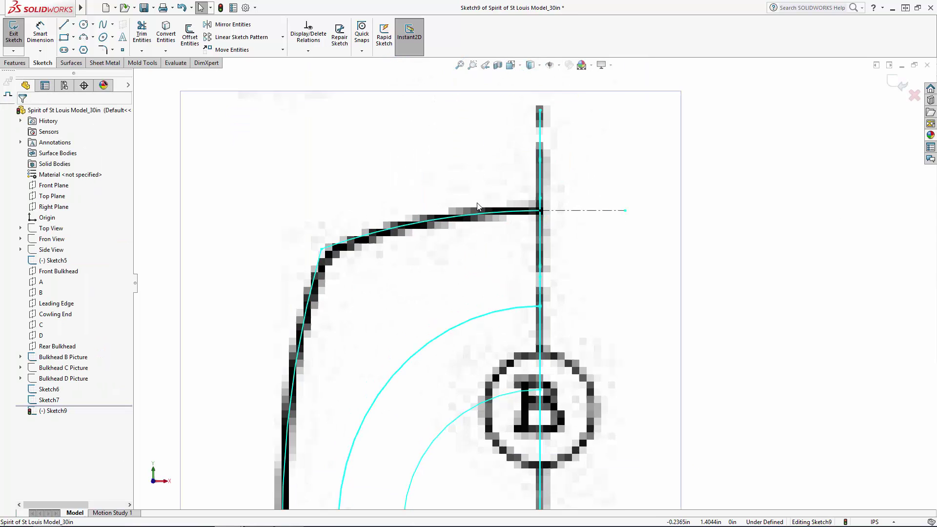
left_click(528, 216)
left_click(610, 209, "ctrl")
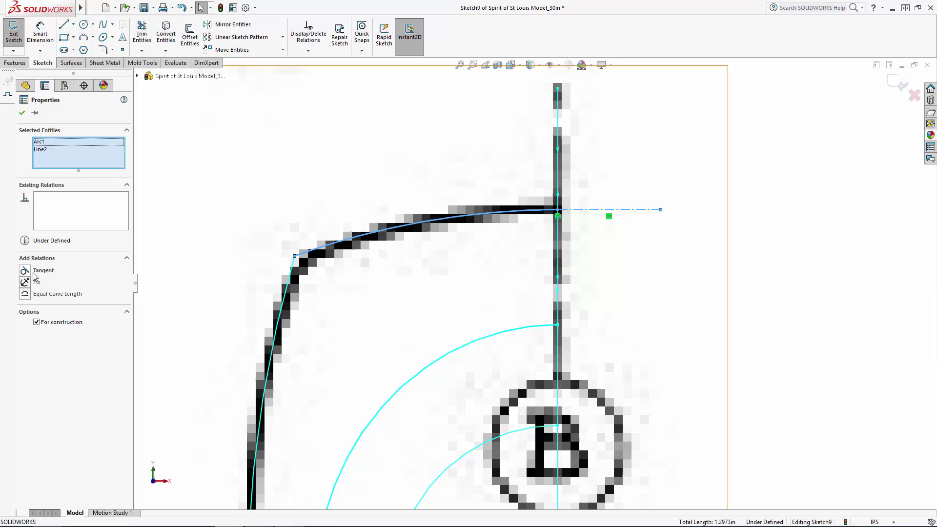
left_click(25, 270)
key("Escape")
key("f")
scroll(502, 282, "down", 5)
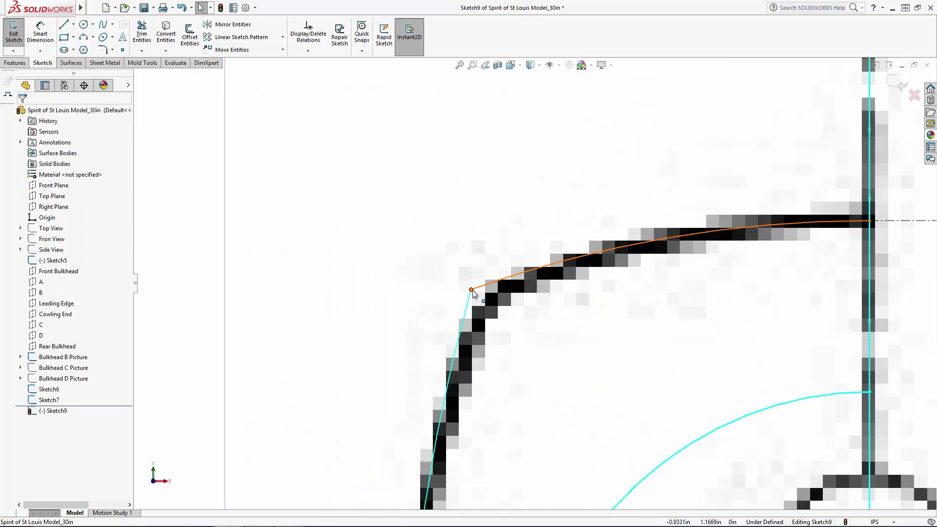
left_click(483, 283)
left_click_drag(483, 284, 480, 289)
Step: Place a sketch point on the side arc at about mid-height
key("f")
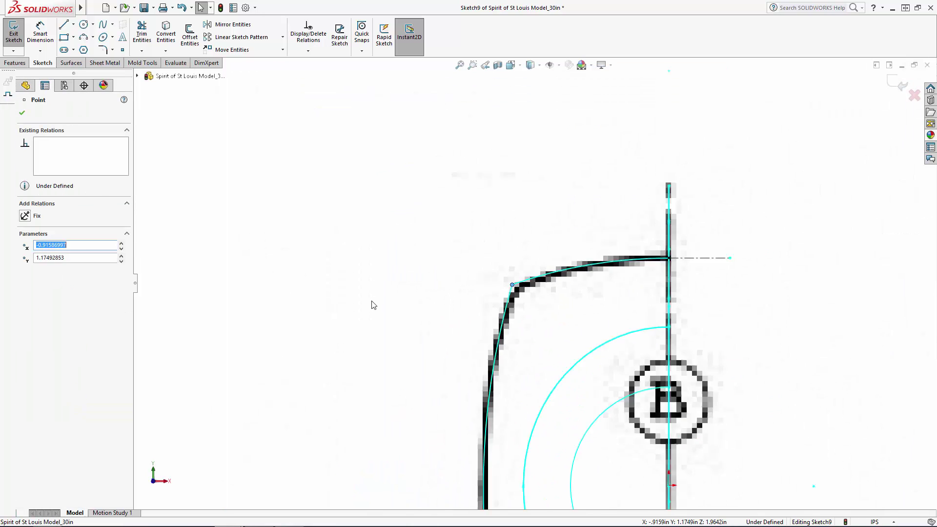
middle_click_drag(541, 419, 542, 345, "ctrl")
scroll(516, 285, "down", 1)
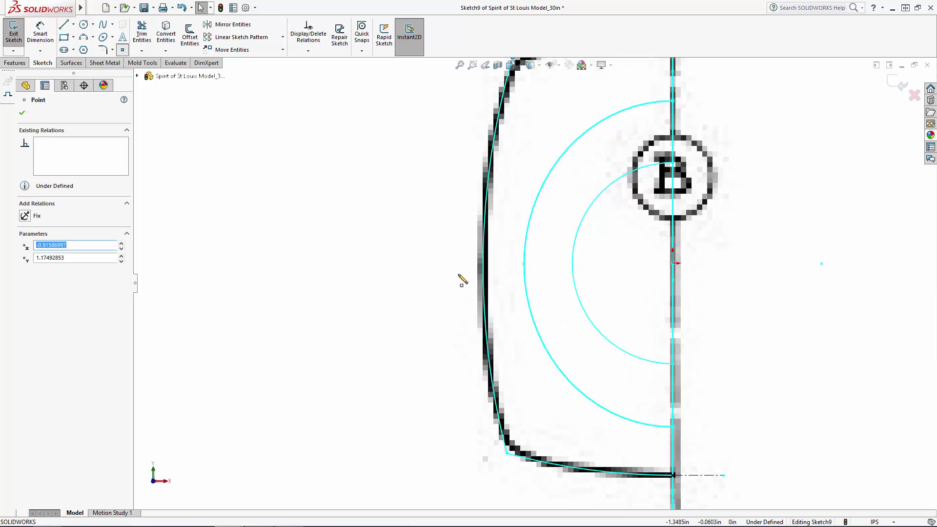
left_click(410, 297)
scroll(409, 300, "up", 2)
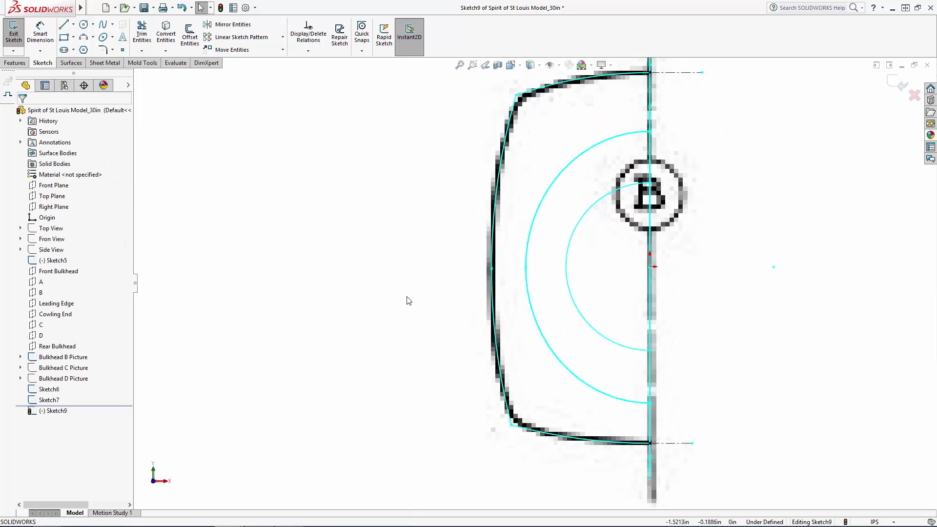
Step: Fillet the upper and lower corners of the bulkhead B profile with a 0.25 in radius
scroll(409, 300, "up", 3)
left_click(102, 49)
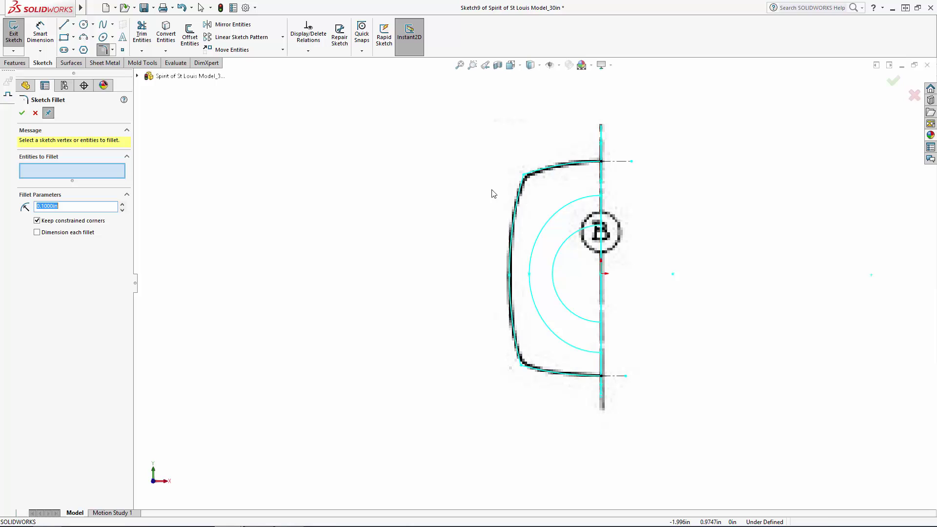
left_click(523, 174)
left_click(522, 364)
scroll(533, 384, "down", 10)
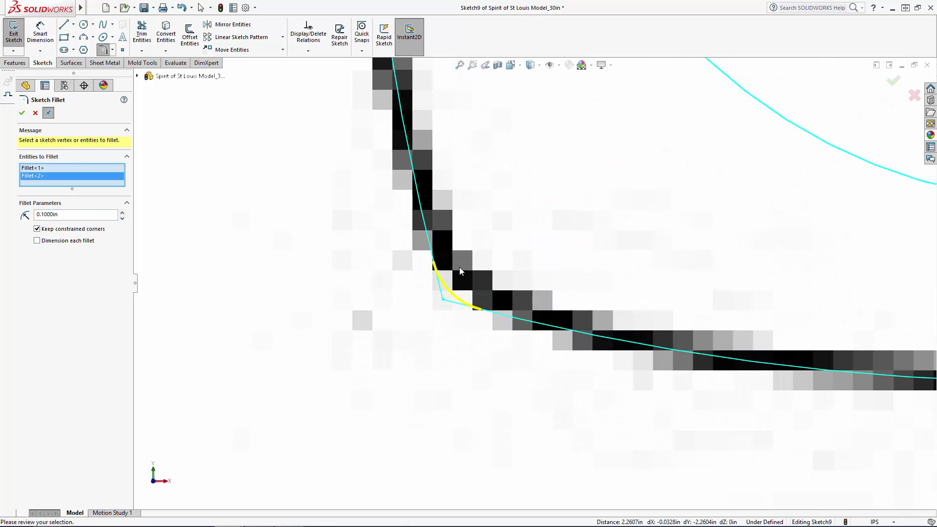
type(".25")
key("Return")
scroll(451, 215, "up", 12)
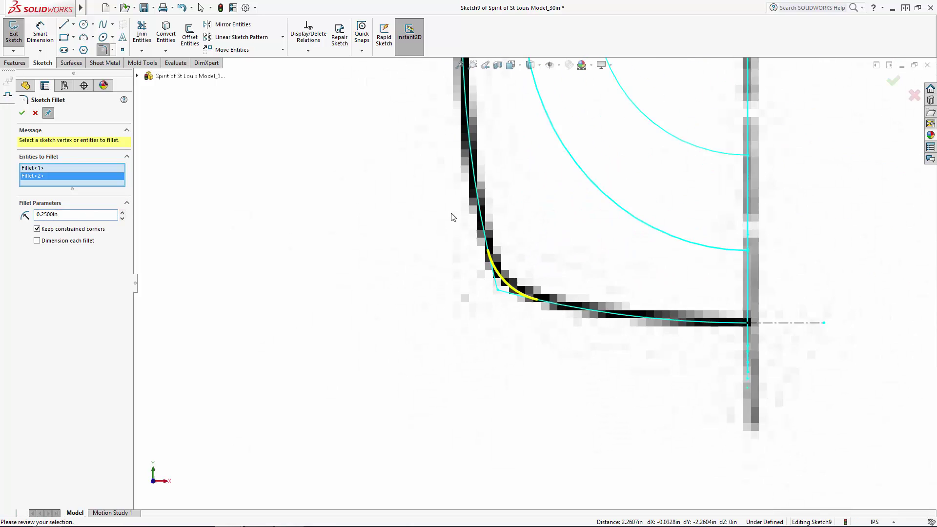
scroll(552, 177, "down", 8)
left_click(893, 81)
Step: Convert the side profile's vertical line at B into the sketch to close the half-section
scroll(531, 163, "up", 8)
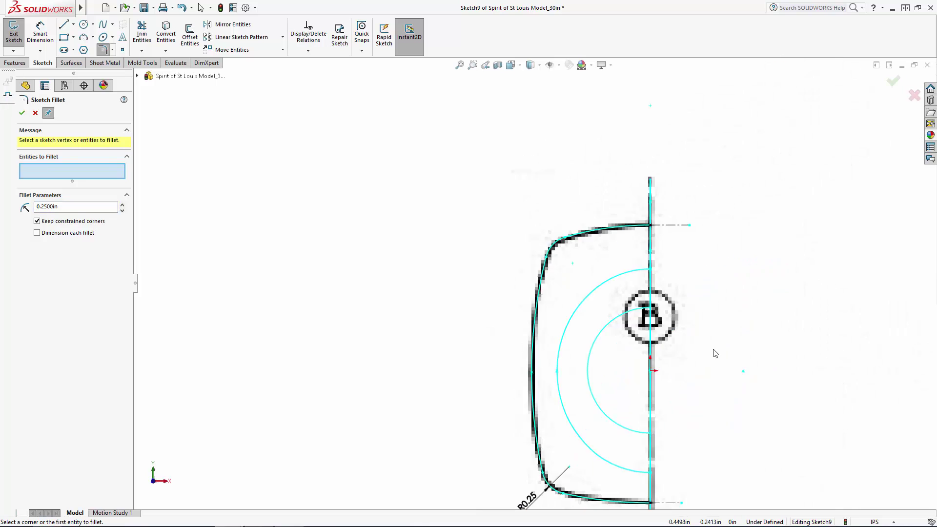
middle_click_drag(602, 344, 686, 375)
scroll(686, 375, "up", 3)
scroll(683, 341, "down", 5)
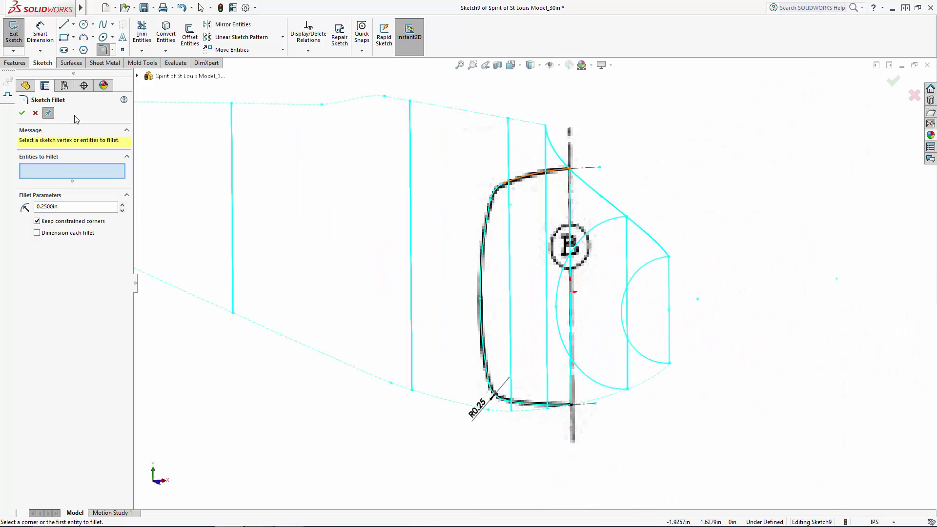
key("Escape")
left_click(166, 34)
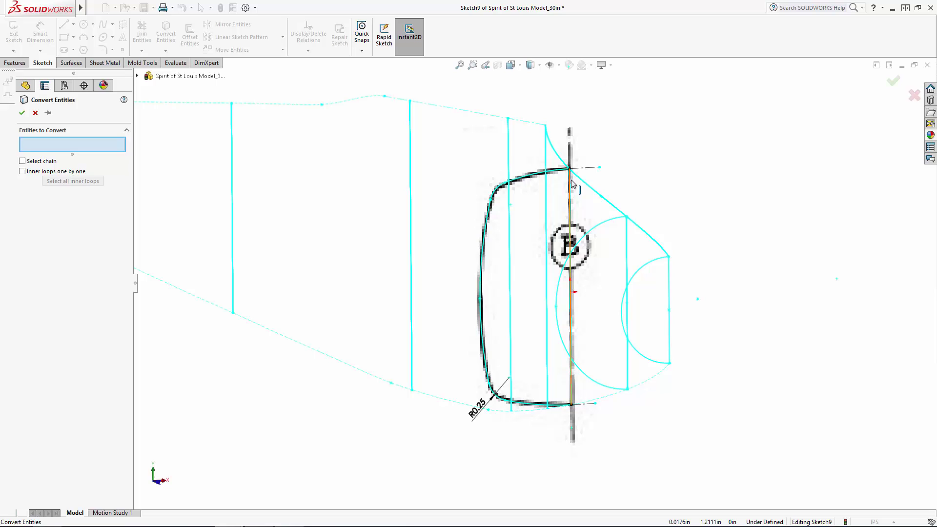
left_click(893, 81)
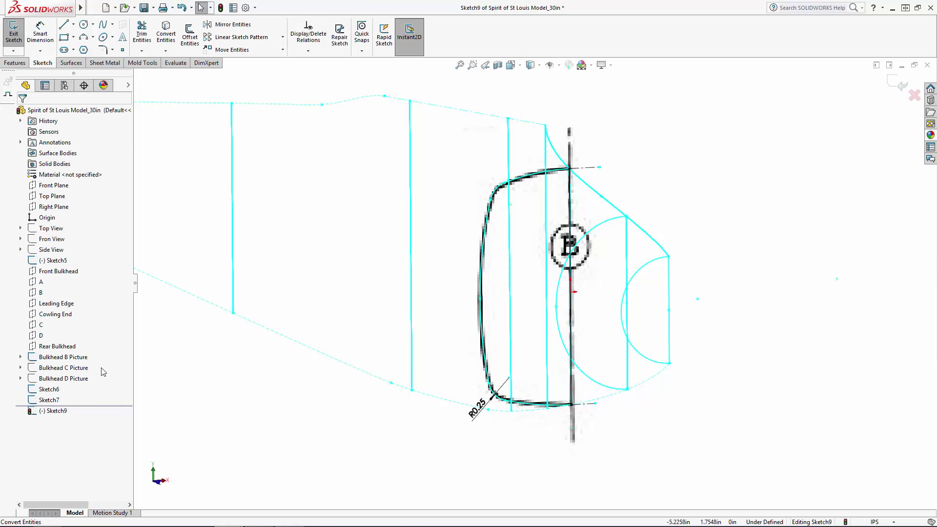
Step: Hide the Bulkhead B Picture, close the sketch and show the Bulkhead C Picture in its place
left_click(71, 357)
left_click(77, 341)
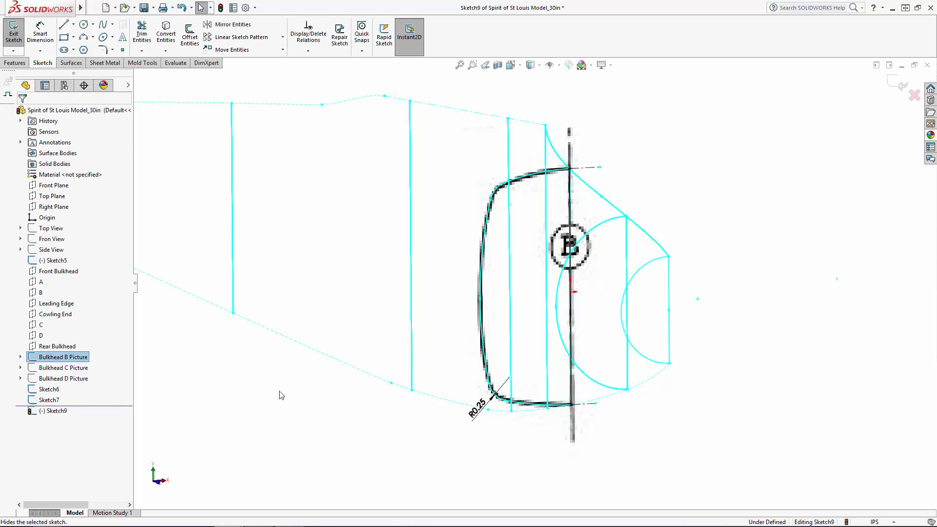
left_click(821, 139)
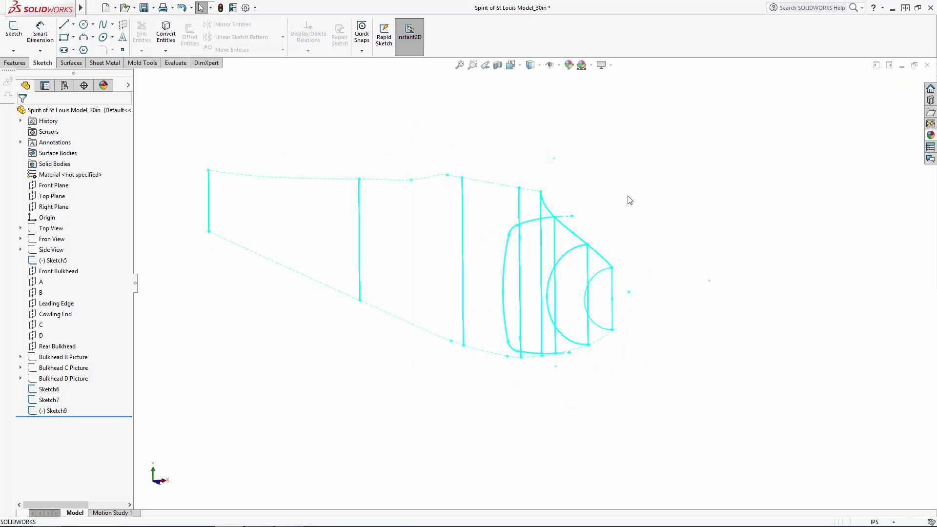
left_click(73, 367)
left_click(82, 353)
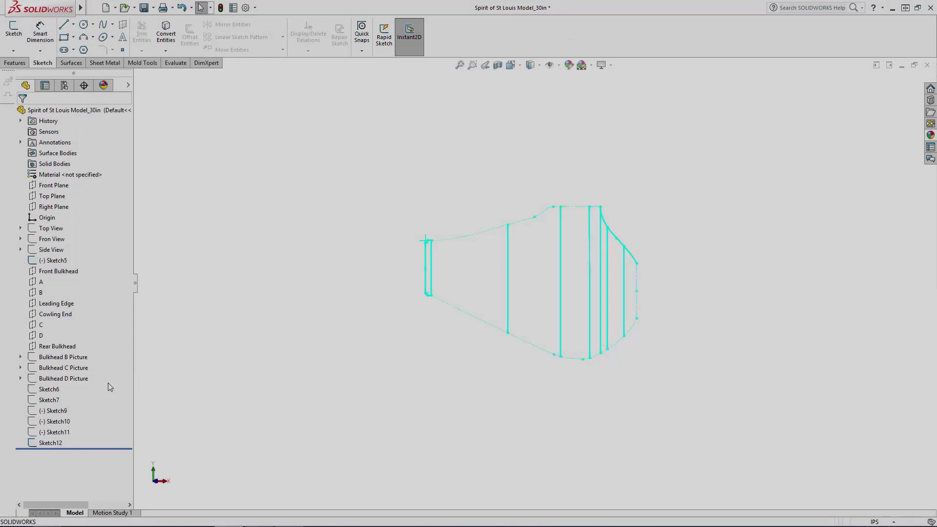
Step: Show the bulkhead profile sketches starting from Sketch6 and inspect them in a rotated 3D view
left_click(48, 388)
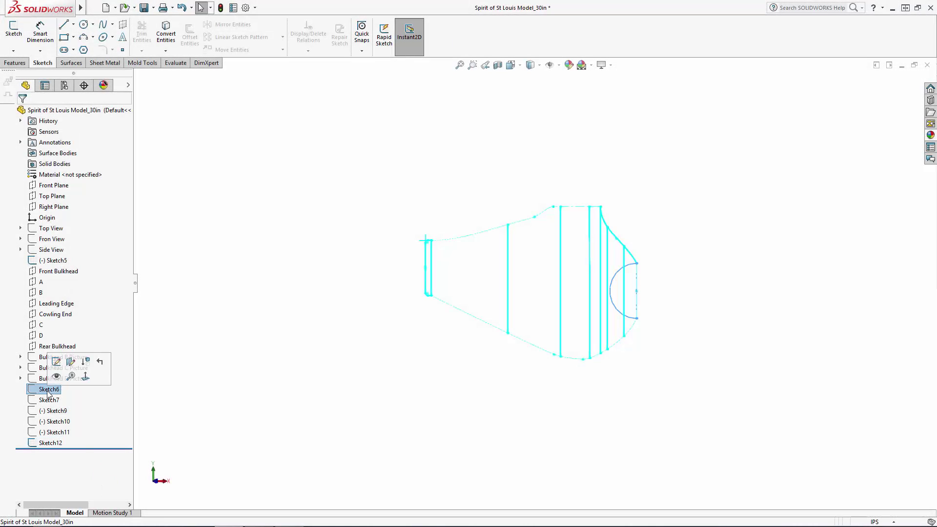
left_click(66, 429, "shift")
left_click(66, 422)
left_click(350, 242)
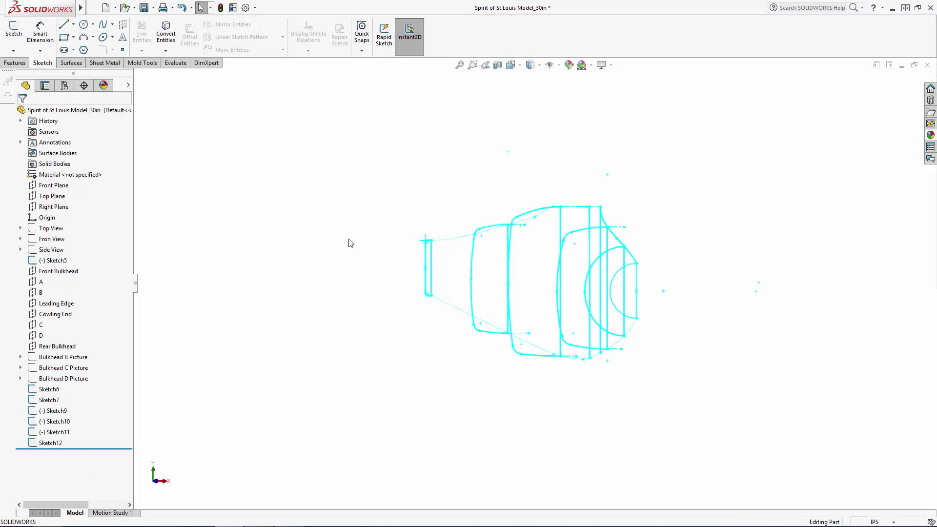
mouse_move(349, 243)
middle_mouse_down()
mouse_move(359, 171)
mouse_move(378, 300)
mouse_move(382, 283)
mouse_move(518, 297)
middle_mouse_up()
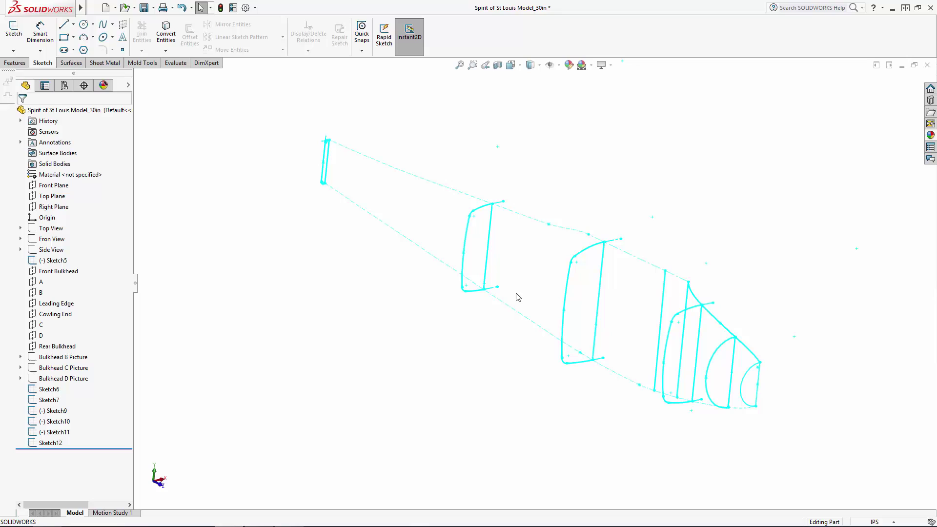
Step: Start a 3D sketch and draw a spline from the rear bulkhead through the half-section profiles to the front bulkhead profile
left_click(12, 52)
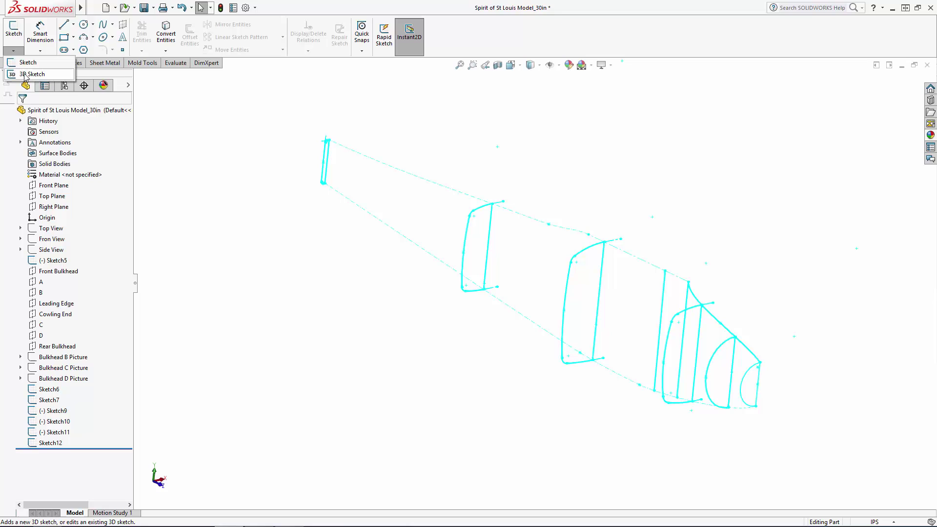
left_click(25, 76)
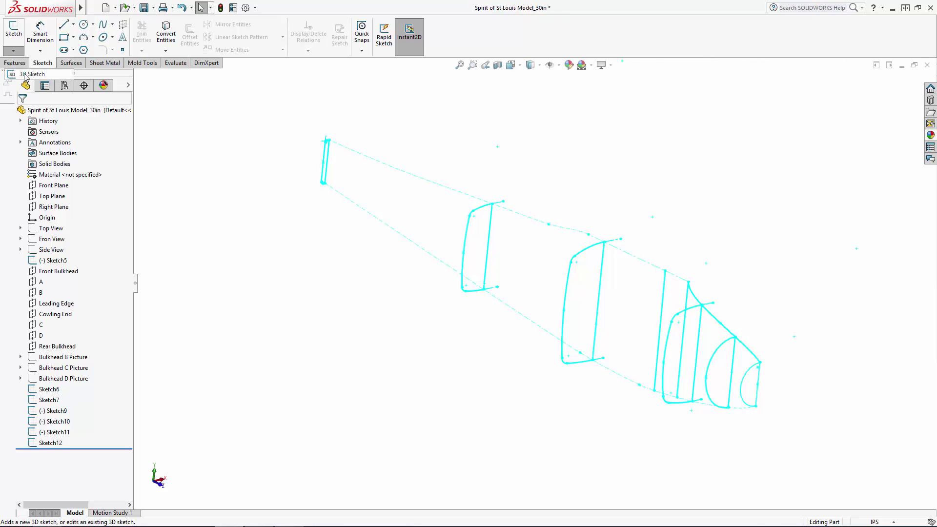
left_click(102, 28)
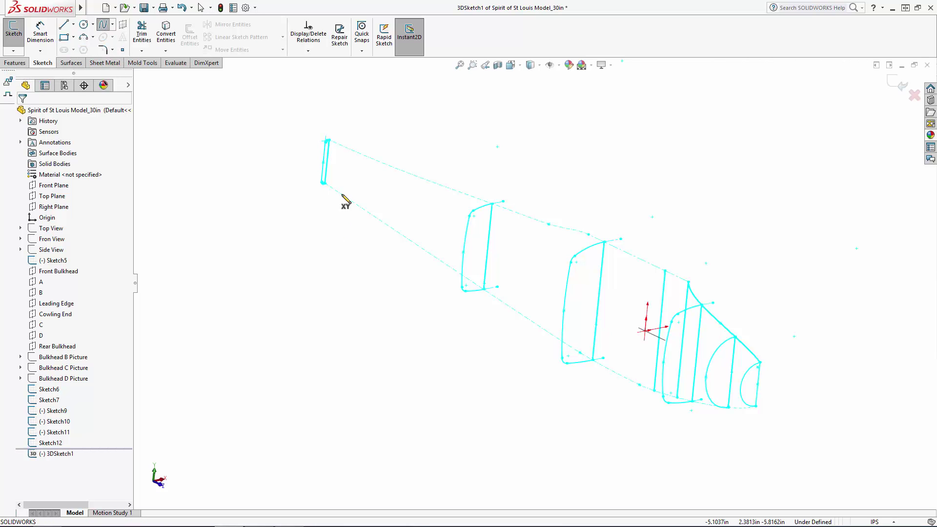
left_click(323, 182)
left_click(463, 254)
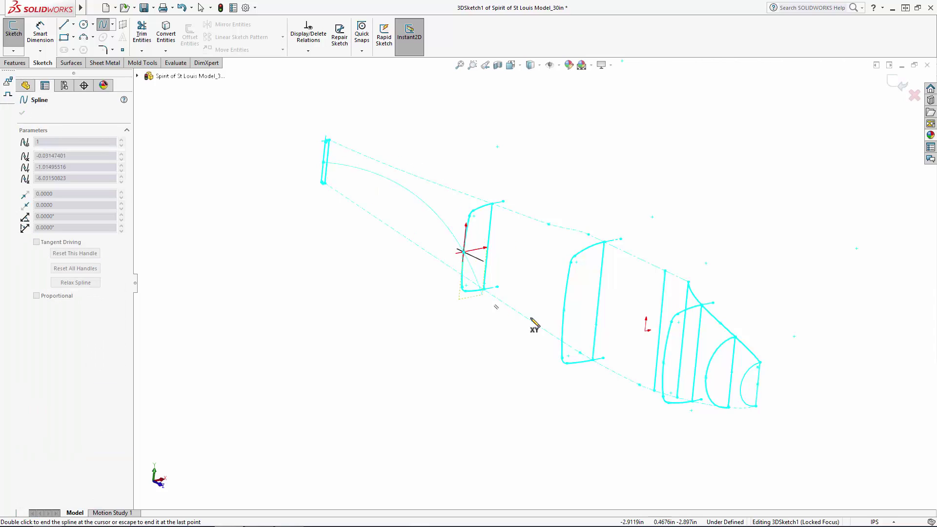
left_click(563, 310)
left_click(663, 363)
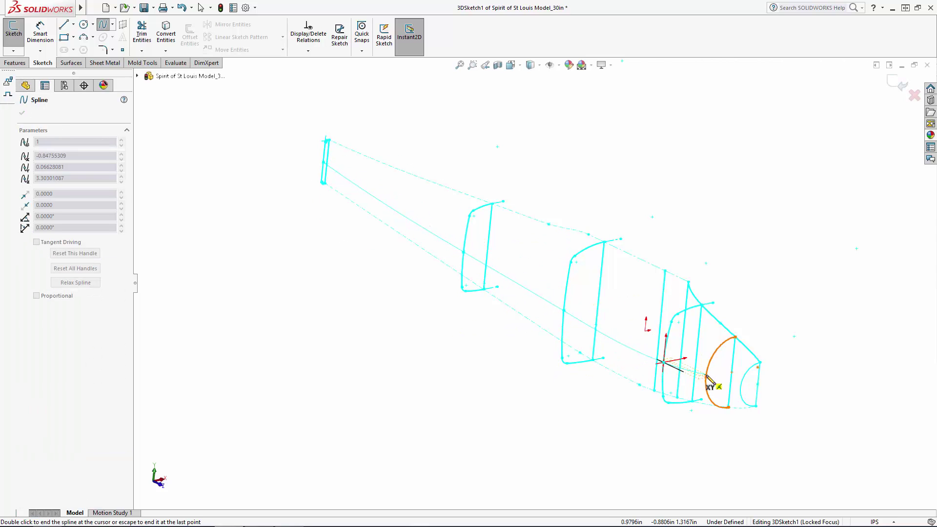
left_click(705, 377)
double_click(741, 387)
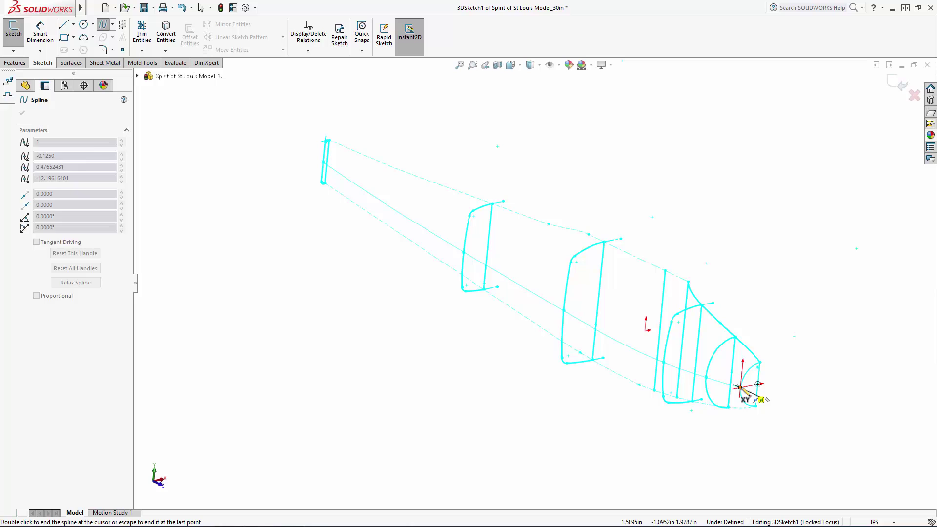
key("Escape")
Step: Show the Top View picture from above, compare the 3D spline with the fuselage outline, and close the 3D sketch
left_click(511, 65)
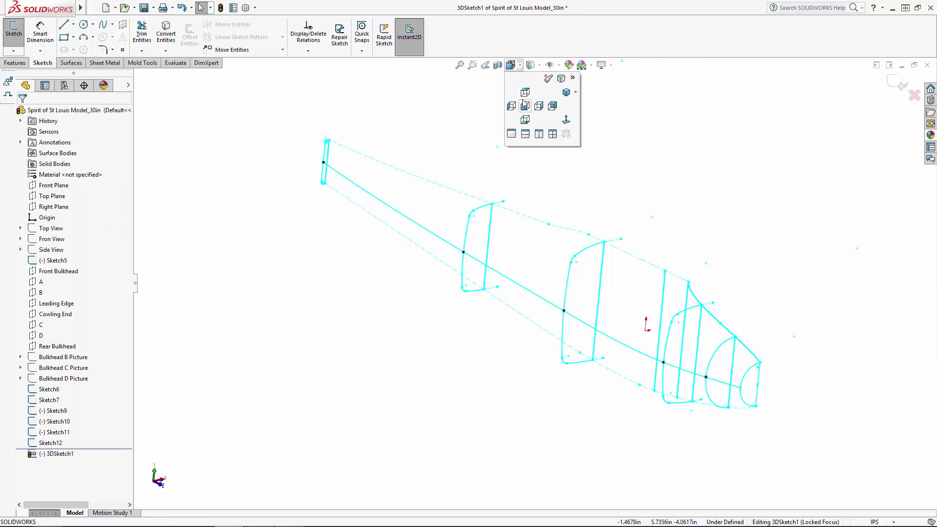
left_click(523, 93)
left_click(90, 228)
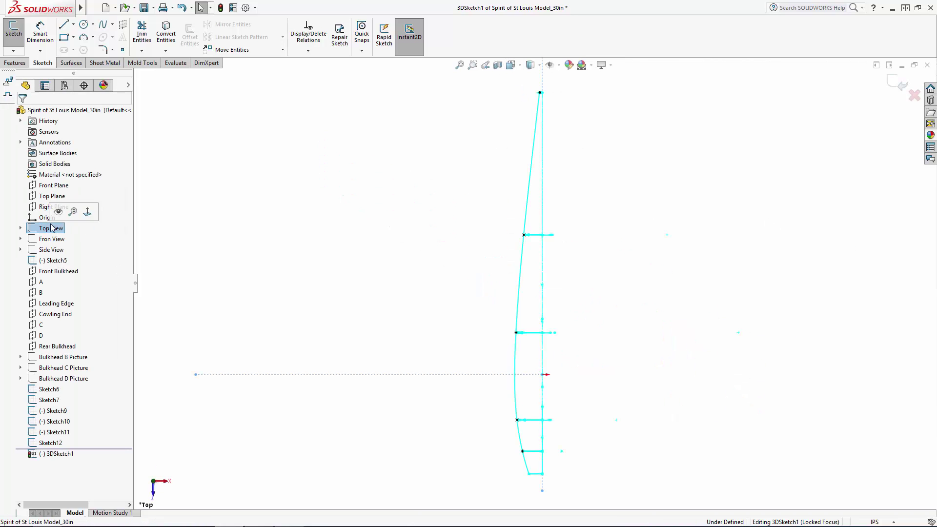
left_click(58, 211)
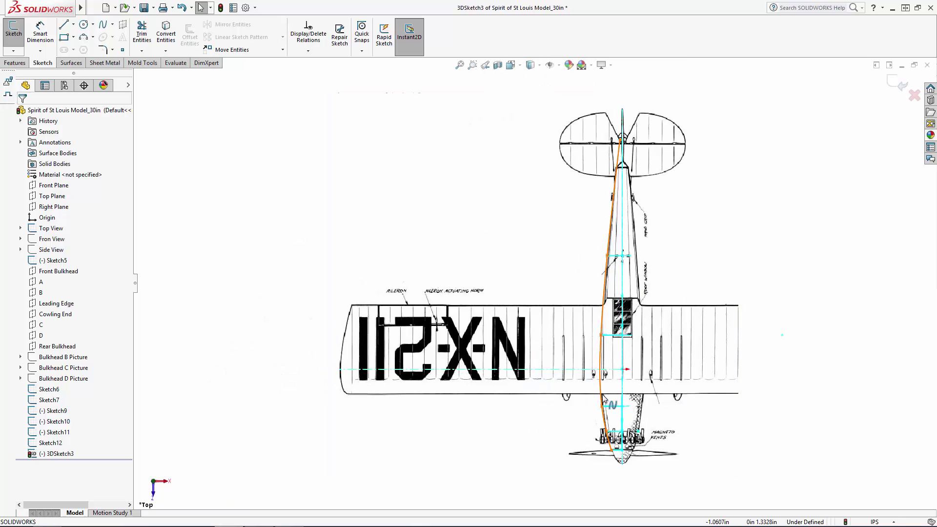
left_click(900, 84)
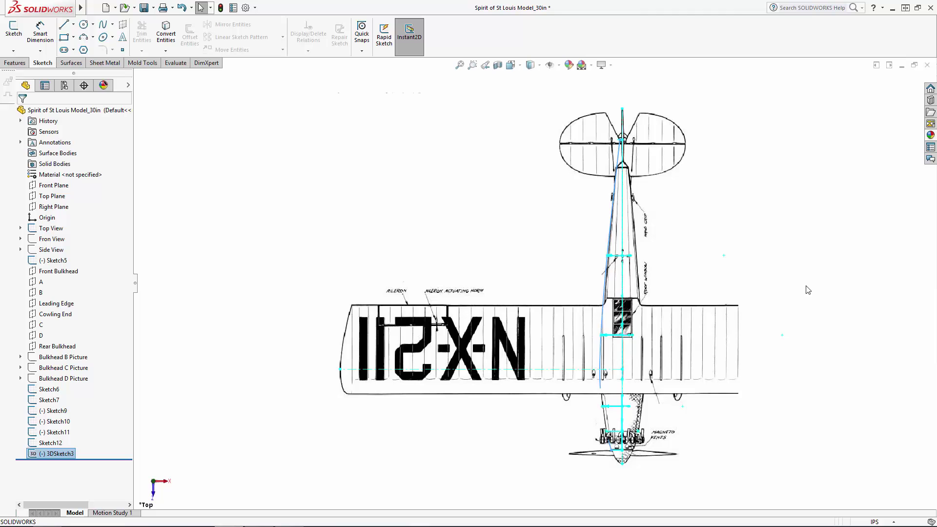
Step: Hide the Top View picture and inspect the side spline with the bulkhead profiles in a rotated 3D view
middle_click_drag(806, 288, 858, 139)
left_click(166, 191)
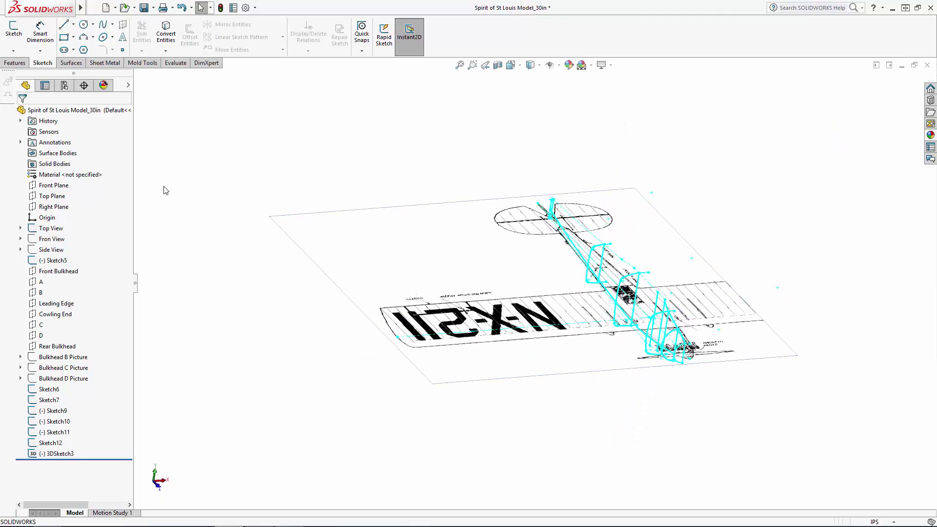
left_click(43, 229)
left_click(52, 215)
mouse_move(644, 356)
middle_mouse_down()
mouse_move(661, 297)
mouse_move(736, 332)
mouse_move(700, 325)
middle_mouse_up()
scroll(701, 325, "down", 7)
scroll(596, 275, "up", 3)
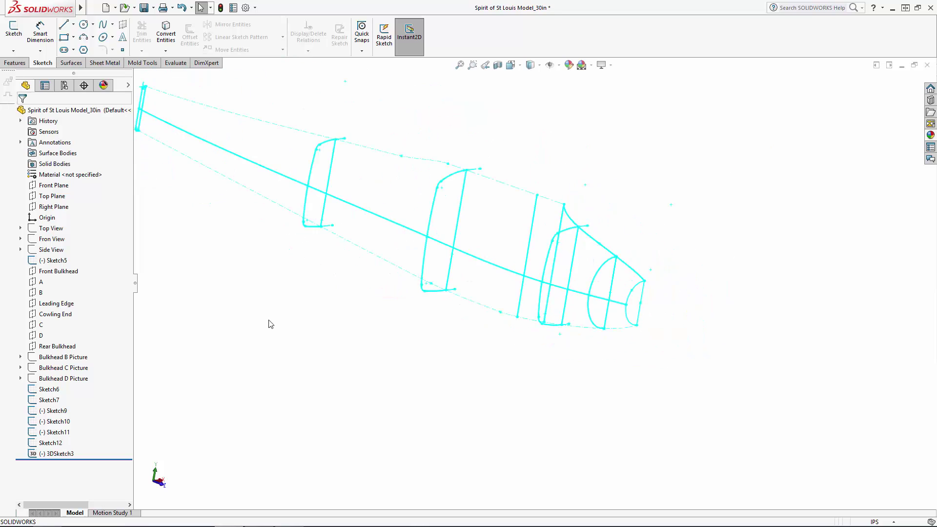
Step: Select the profile sketches Sketch6, Sketch7, Sketch11 and Sketch12 together and hide them
left_click(554, 250)
left_click(532, 230)
left_click(397, 415)
left_click(49, 388)
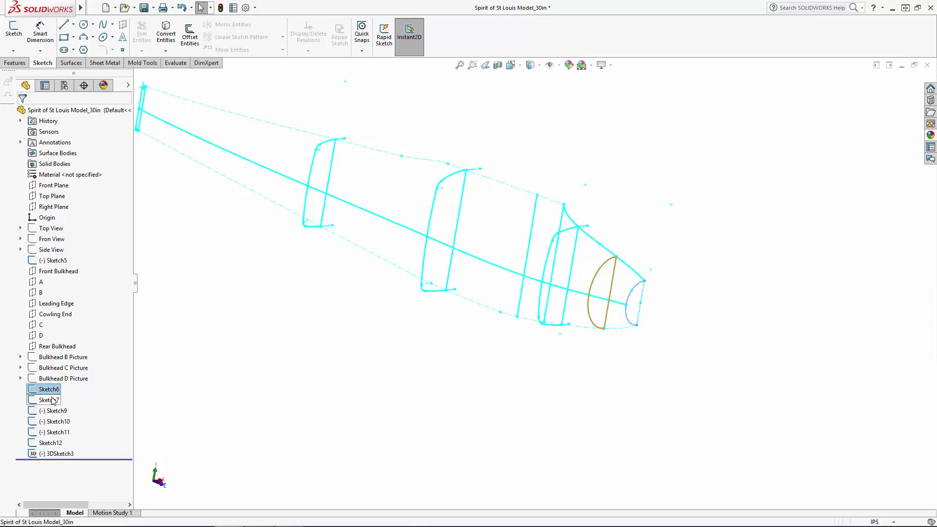
left_click(53, 400, "ctrl")
left_click(58, 431, "ctrl")
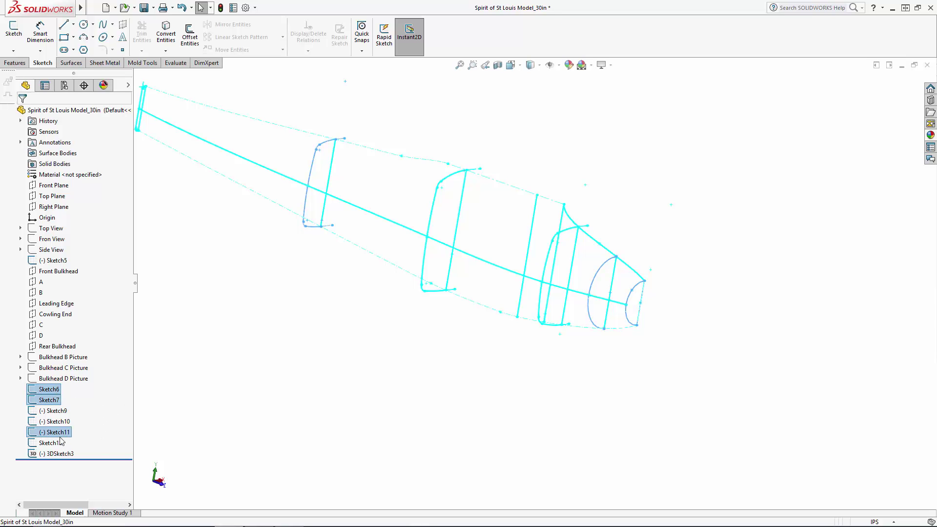
left_click(62, 442, "ctrl")
left_click(62, 442)
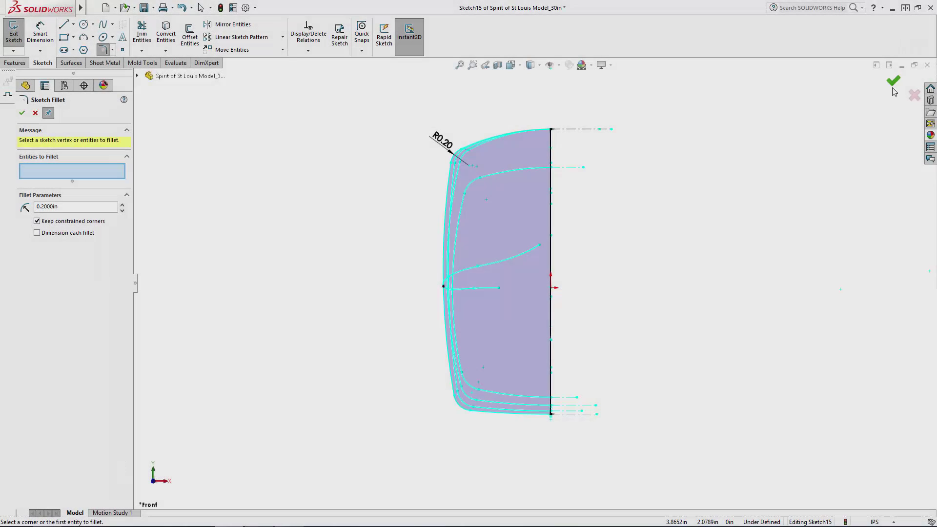
Step: Finish the 0.20 in corner fillets on the Sketch15 half-section and close the sketch in a rotated 3D view
left_click(892, 85)
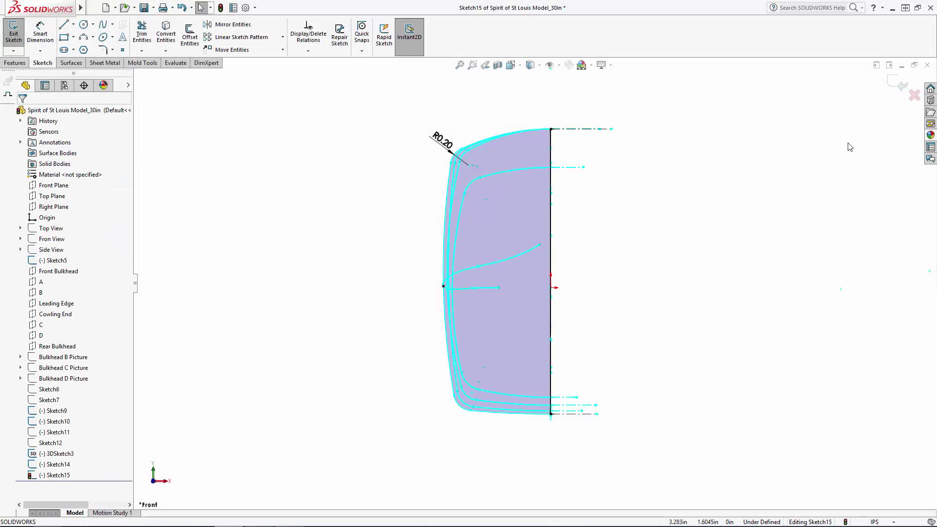
mouse_move(849, 147)
middle_mouse_down()
mouse_move(668, 189)
mouse_move(688, 209)
middle_mouse_up()
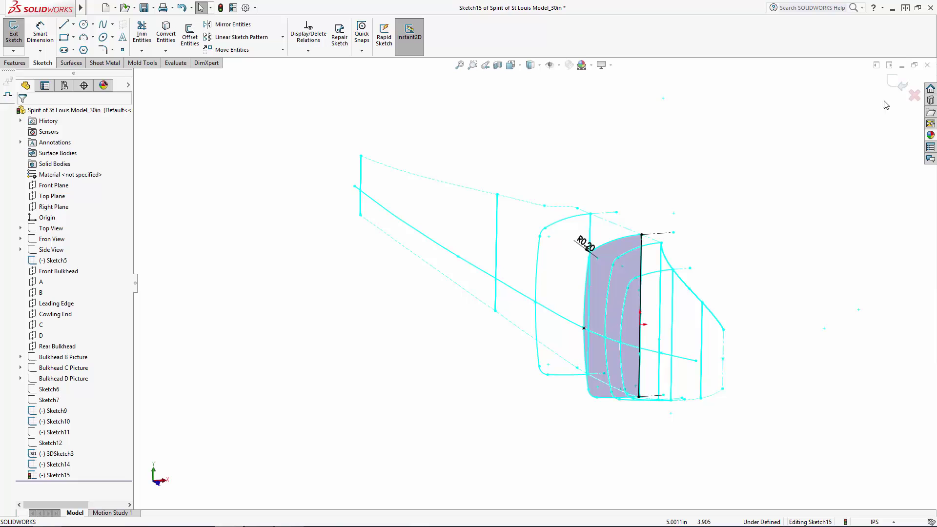
key("ctrl+b")
scroll(753, 180, "up", 3)
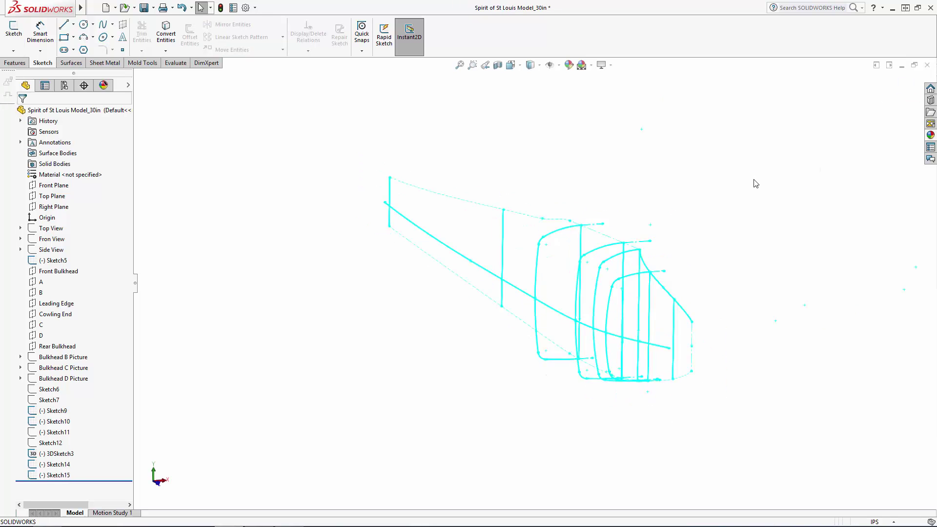
scroll(562, 351, "down", 4)
mouse_move(562, 350)
middle_mouse_down()
mouse_move(580, 320)
mouse_move(578, 357)
middle_mouse_up()
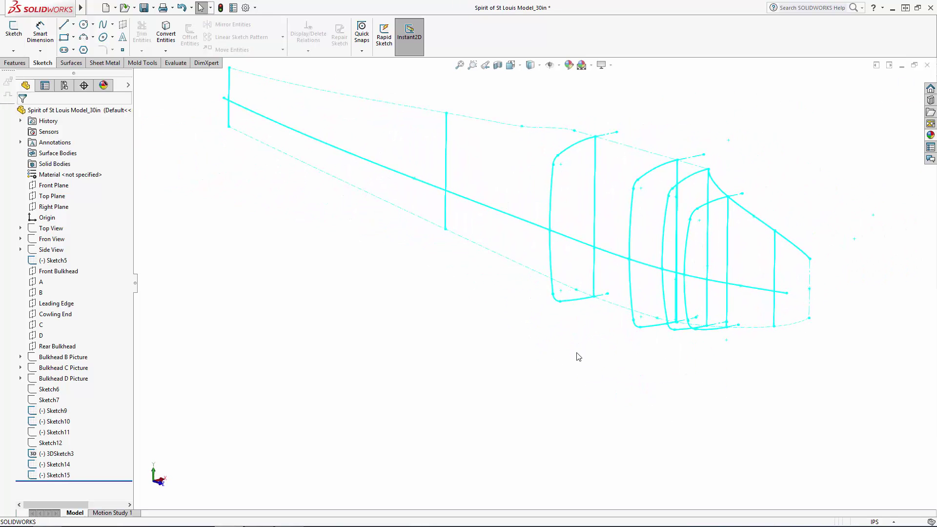
Step: Hide the half-section profiles Sketch15 and Sketch10
left_click(58, 475)
left_click(109, 460)
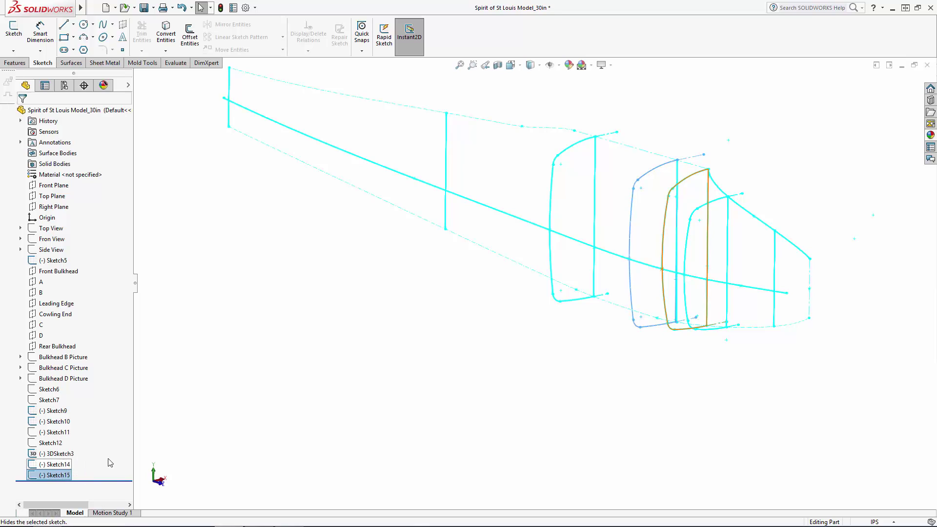
left_click(60, 423)
left_click(68, 391)
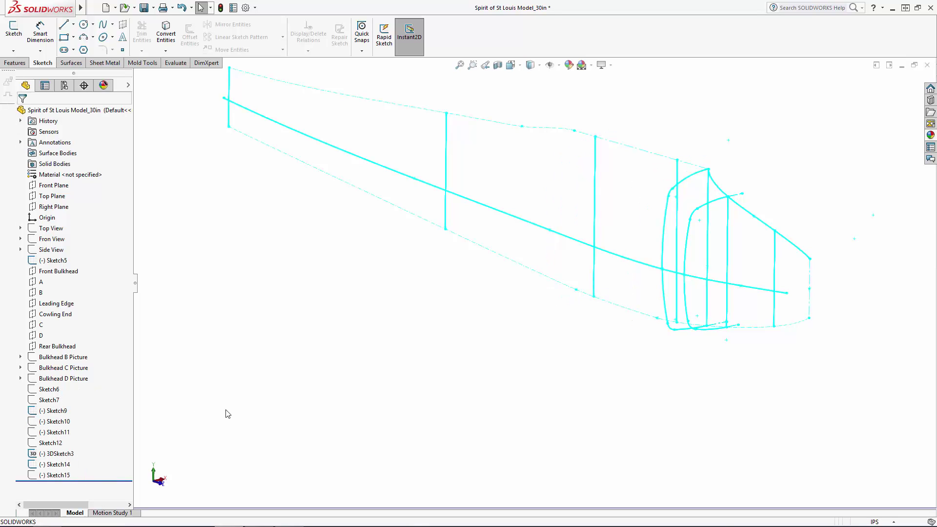
scroll(694, 324, "up", 3)
scroll(701, 223, "down", 2)
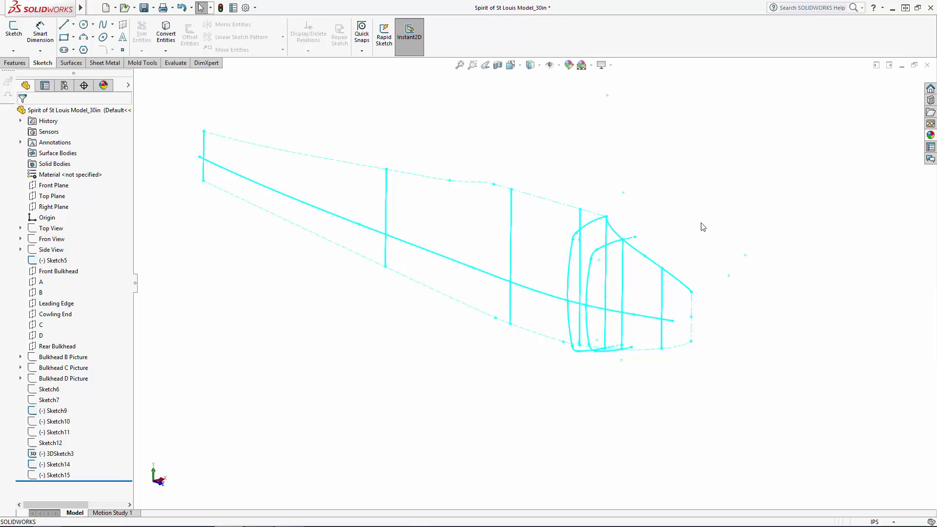
Step: Show the two front profiles, Sketch7 and Sketch6, again
left_click(49, 400)
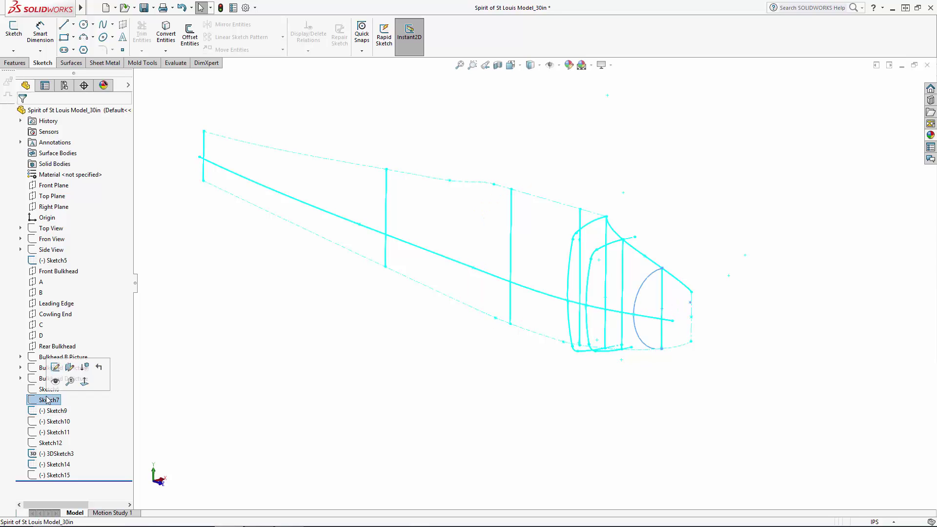
left_click(69, 368)
left_click(49, 389)
left_click(68, 357)
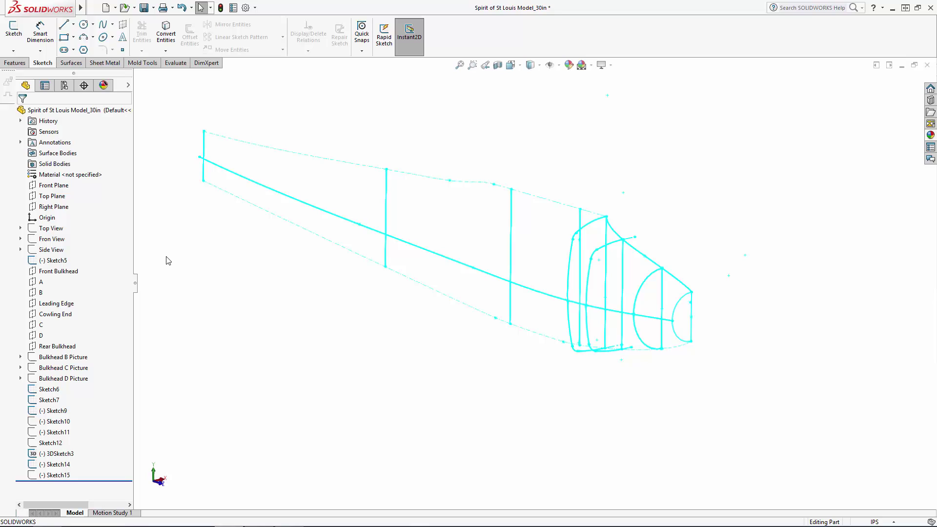
Step: Start a sketch on the Right Plane and convert the side profile's upper nose spline into it
left_click(62, 208)
left_click(74, 189)
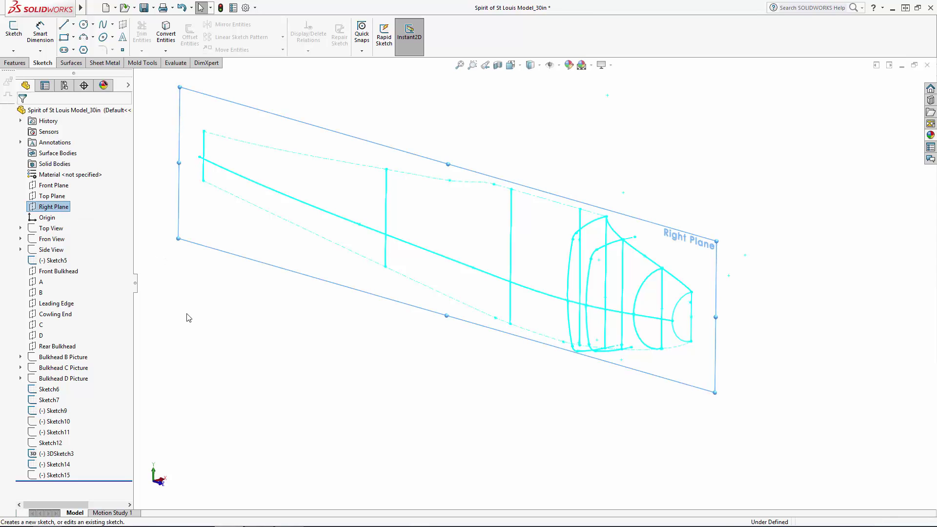
left_click(165, 33)
left_click(634, 252)
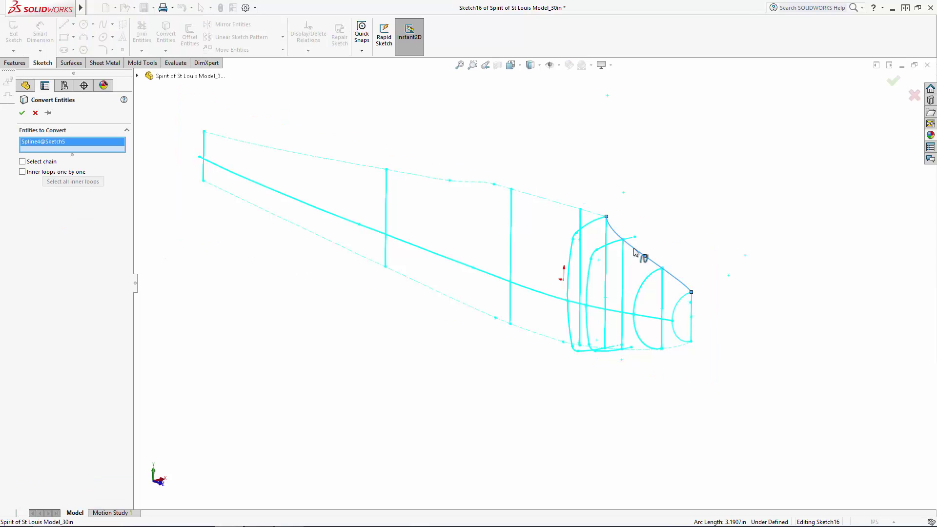
left_click(22, 112)
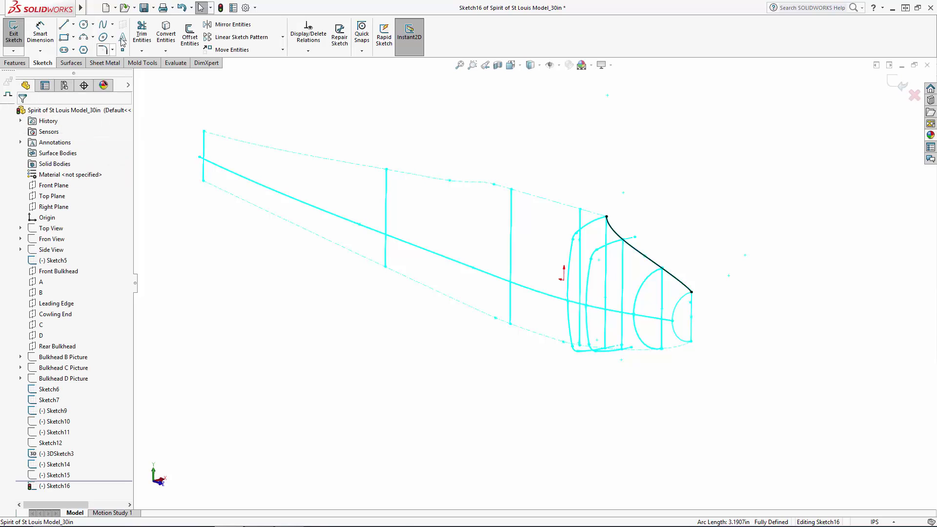
Step: Convert the side profile's lower spline and the vertical line below the nose spline's rear end into the sketch
left_click(166, 34)
left_click(637, 351)
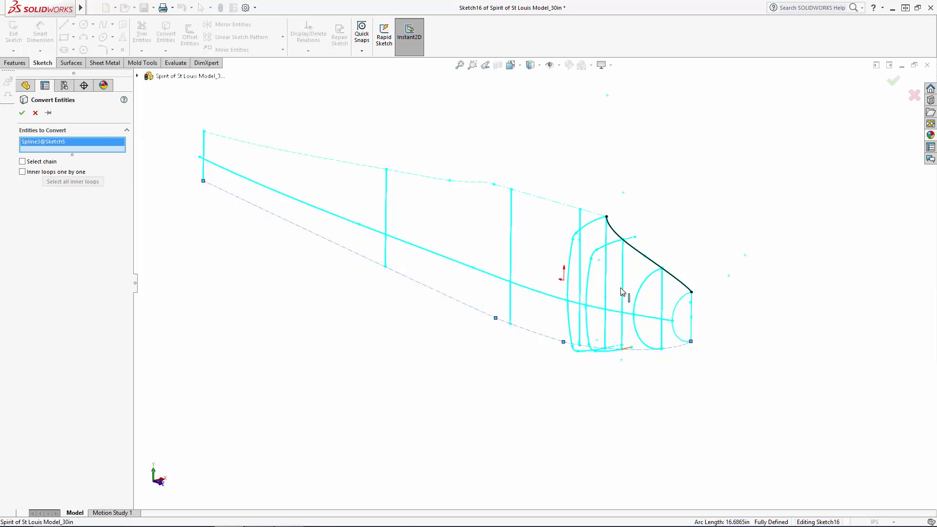
left_click(606, 273)
left_click(893, 80)
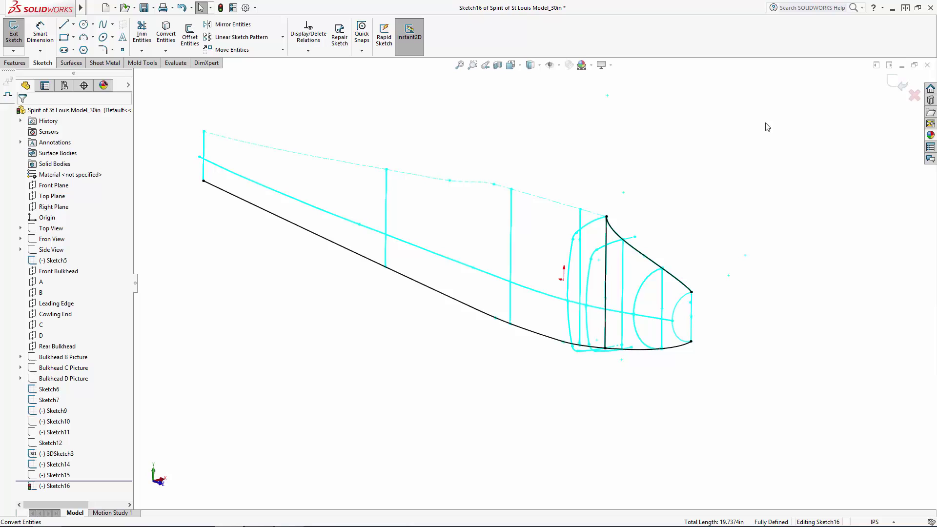
Step: Trim away the lower spline behind the converted vertical line and close the sketch
left_click(141, 34)
left_click(536, 334)
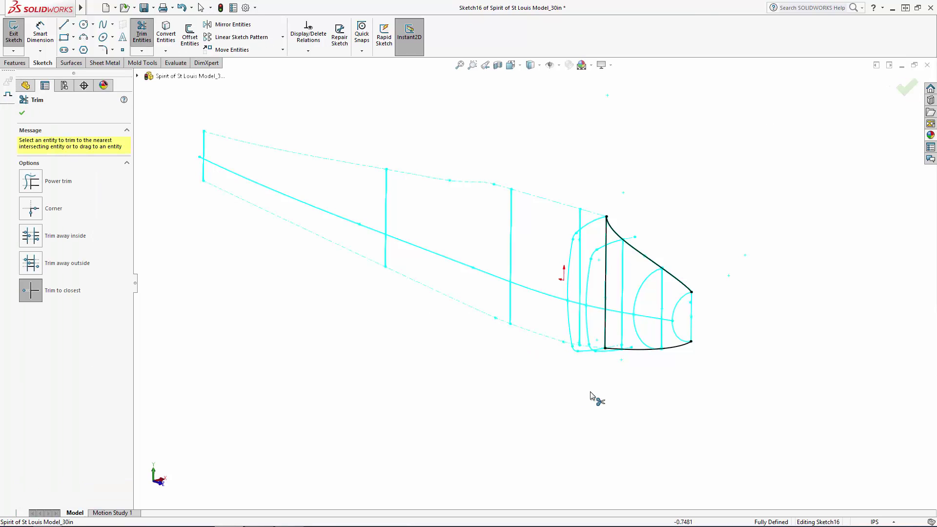
key("Escape")
left_click(606, 320)
left_click(711, 158)
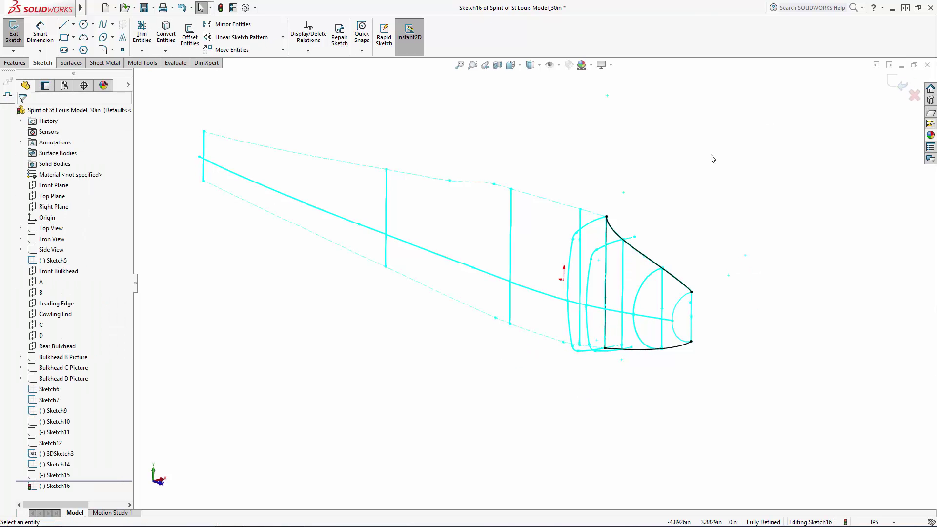
left_click(897, 82)
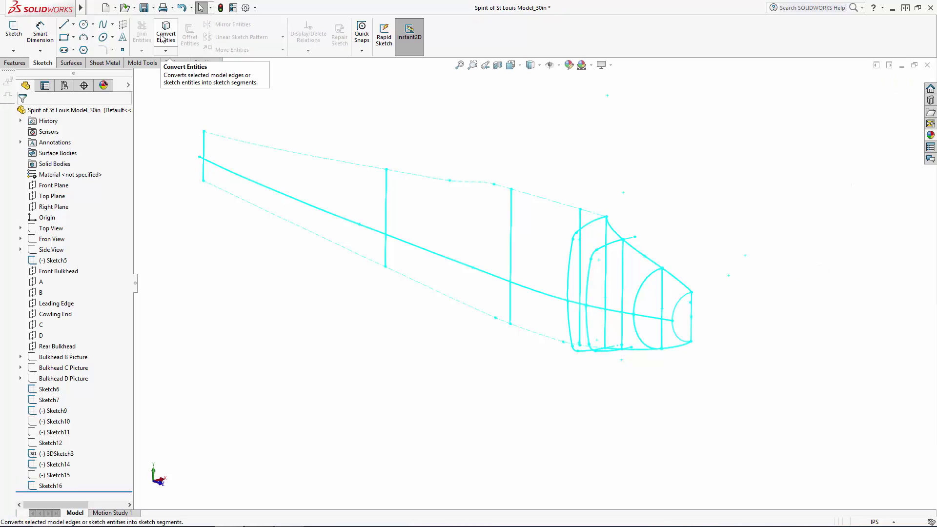
Step: Start a 3D sketch and convert the full-length side guide curve 3DSketch3 into it
left_click(14, 50)
left_click(29, 73)
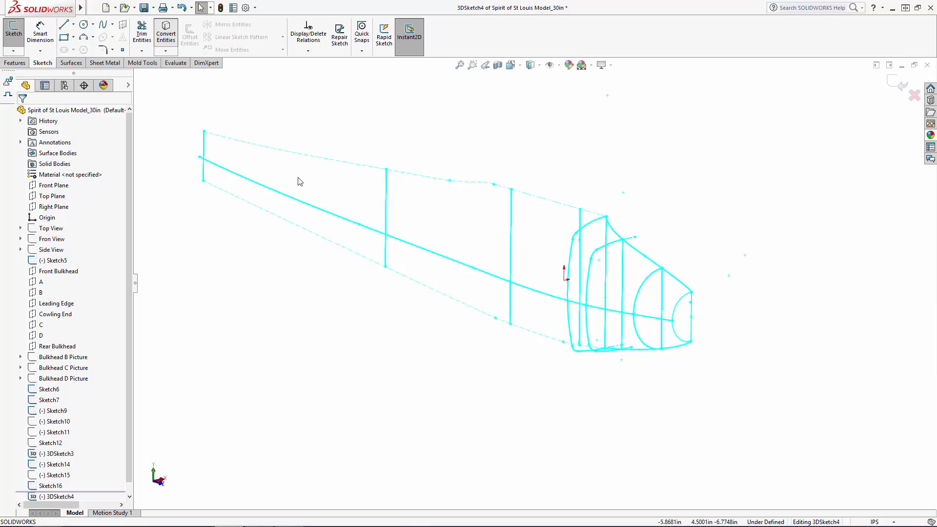
left_click(531, 293)
left_click(894, 81)
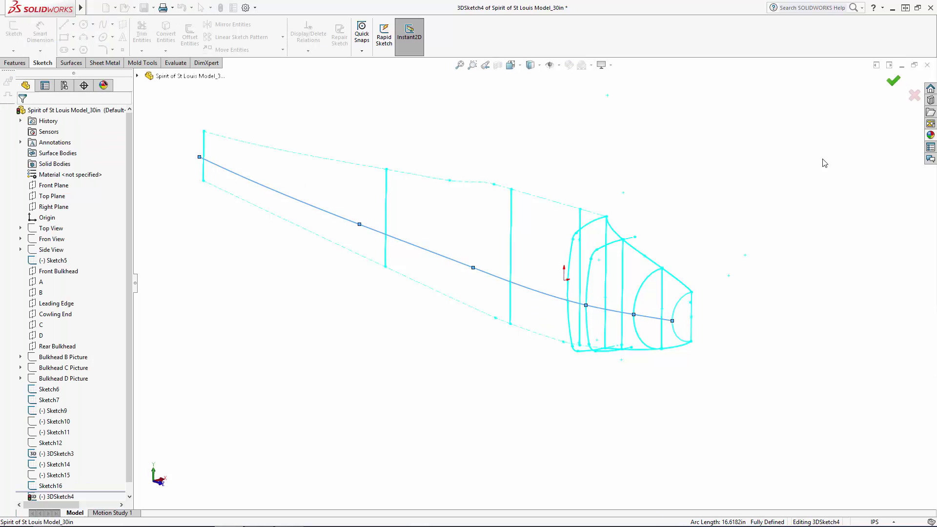
Step: Draw a construction line along X from where the side curve meets the nose's rearmost profile to that profile's vertical line
left_click(510, 64)
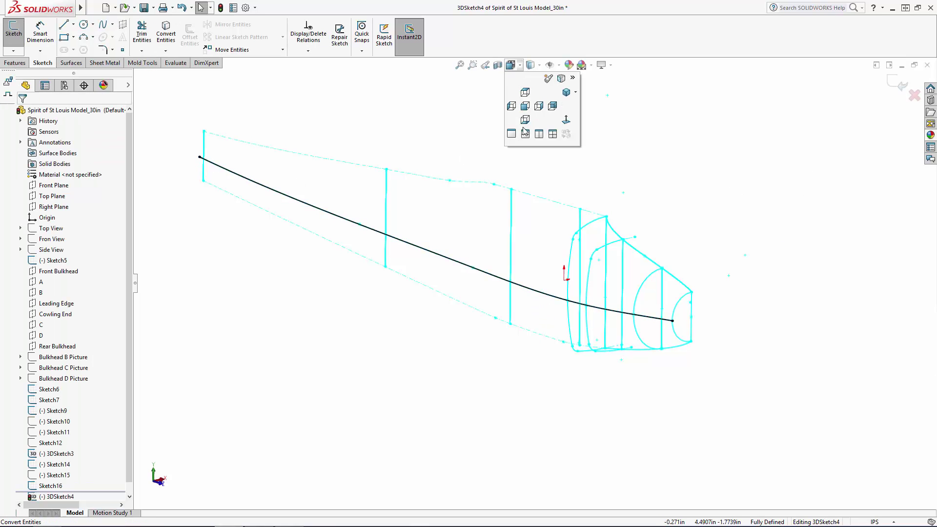
left_click(525, 103)
left_click(74, 27)
left_click(86, 48)
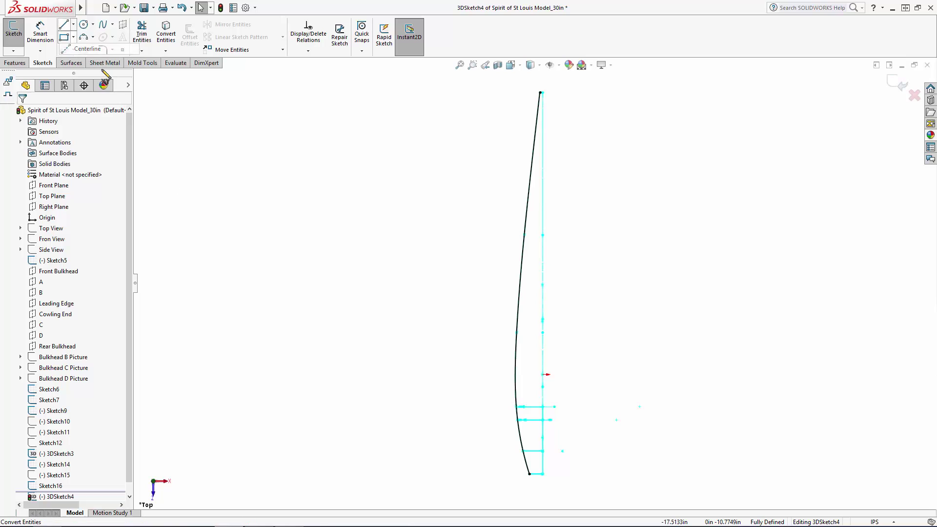
scroll(550, 431, "down", 7)
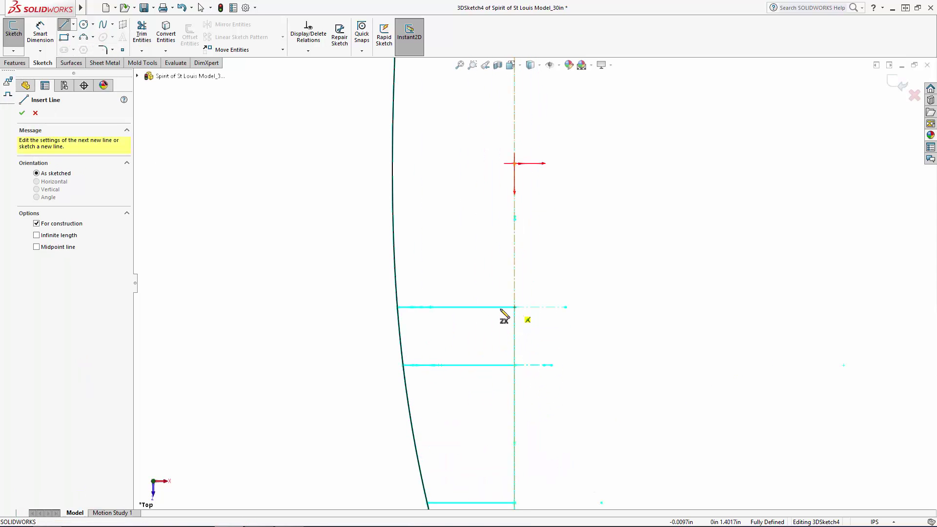
scroll(463, 345, "up", 3)
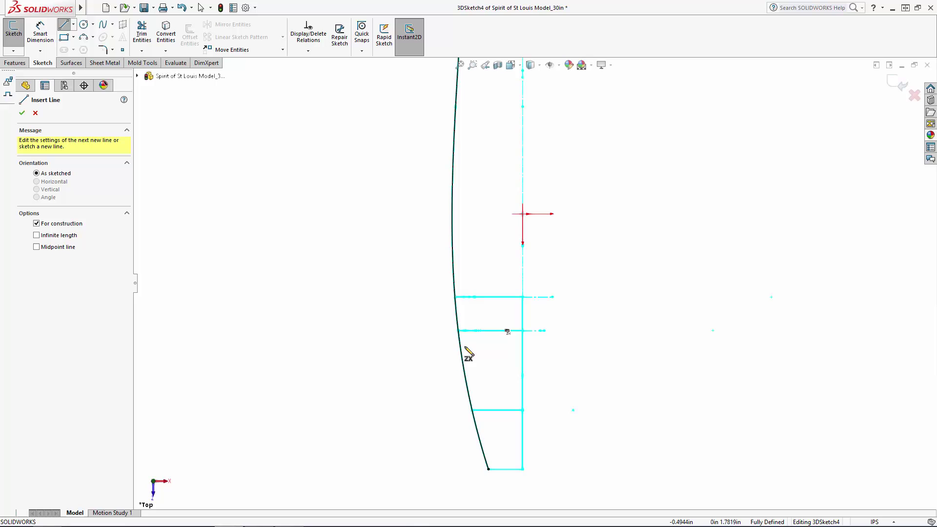
mouse_move(462, 345)
middle_mouse_down()
mouse_move(491, 249)
mouse_move(554, 243)
middle_mouse_up()
scroll(554, 243, "down", 6)
left_click(457, 257)
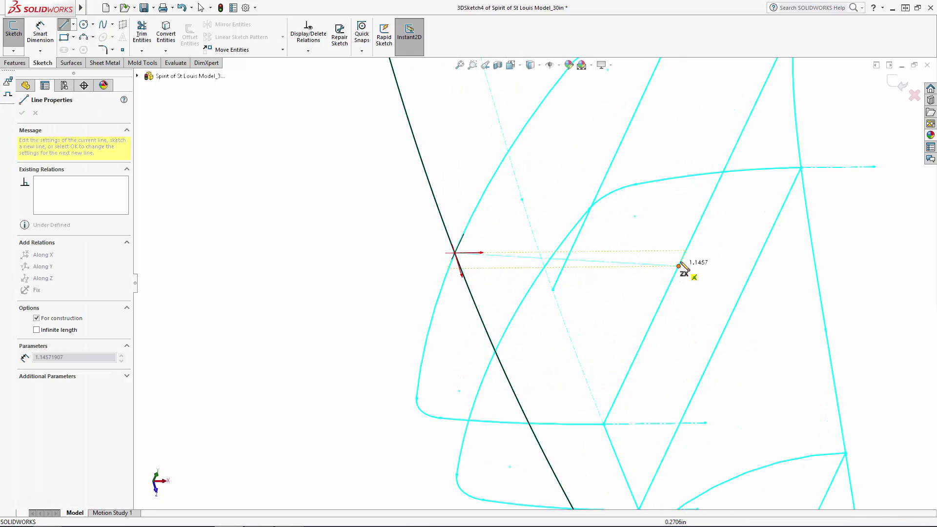
left_click(686, 253)
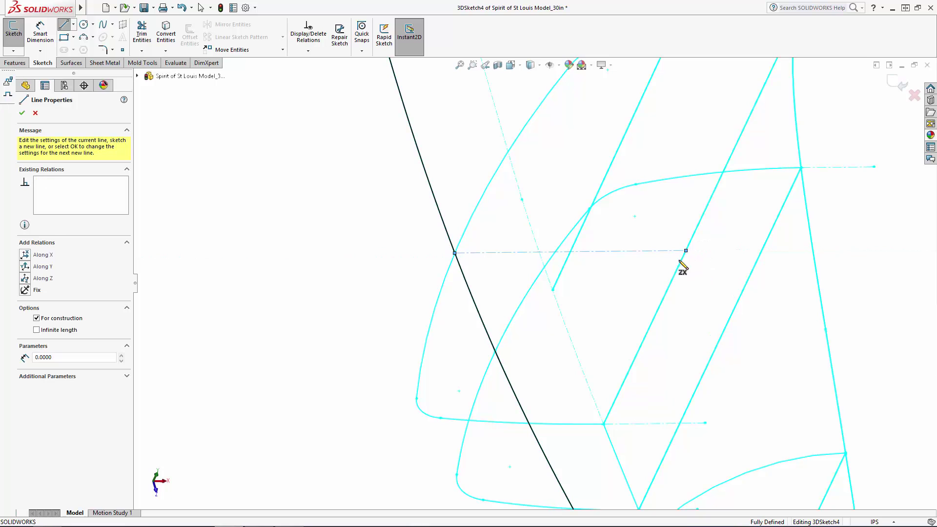
key("Escape")
Step: Trim away the side curve behind the construction line and close the 3D sketch
middle_click_drag(682, 263, 659, 294)
scroll(660, 288, "up", 5)
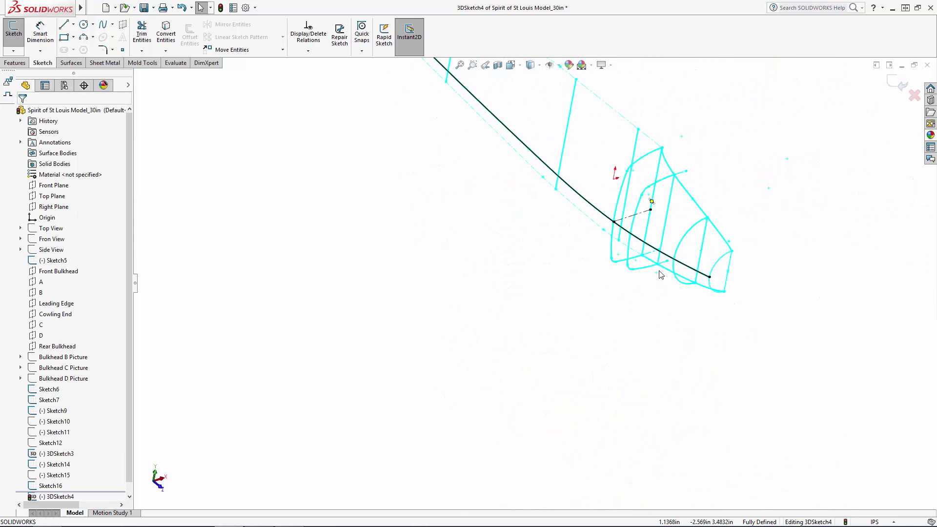
scroll(660, 273, "down", 2)
left_click(141, 34)
left_click(517, 249)
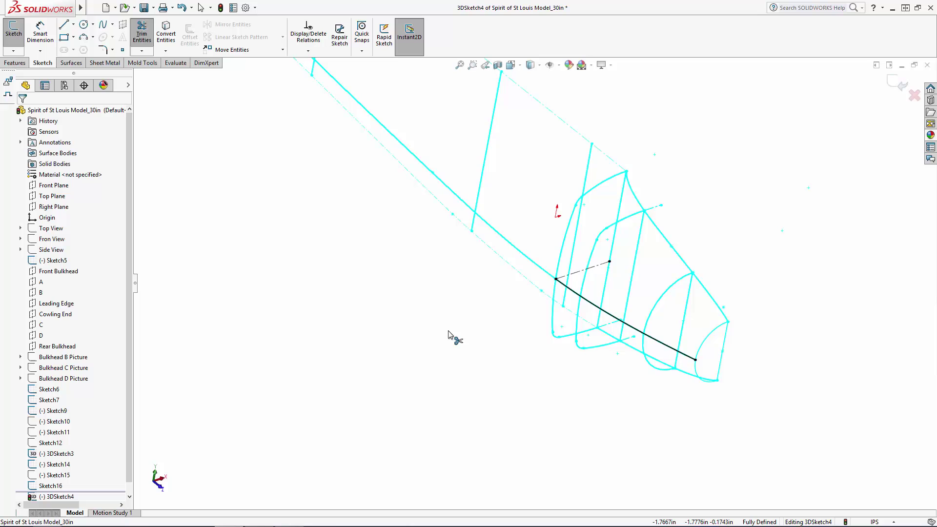
key("Escape")
scroll(475, 326, "up", 5)
middle_click_drag(475, 326, 464, 410, "ctrl")
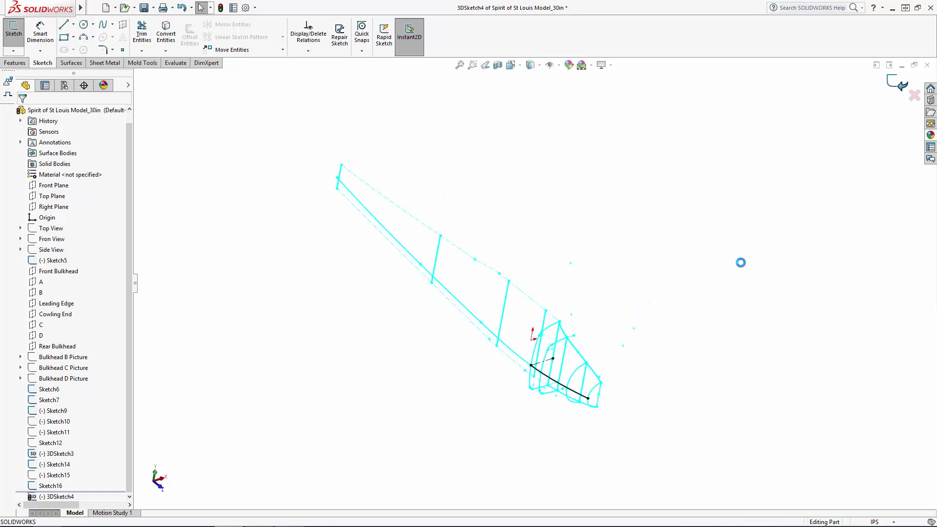
left_click(700, 389)
Step: Hide the side-view layout Sketch5 and the full-length side curve 3DSketch3
scroll(561, 355, "down", 7)
mouse_move(567, 355)
middle_mouse_down()
mouse_move(565, 261)
mouse_move(561, 341)
middle_mouse_up()
scroll(492, 393, "up", 3)
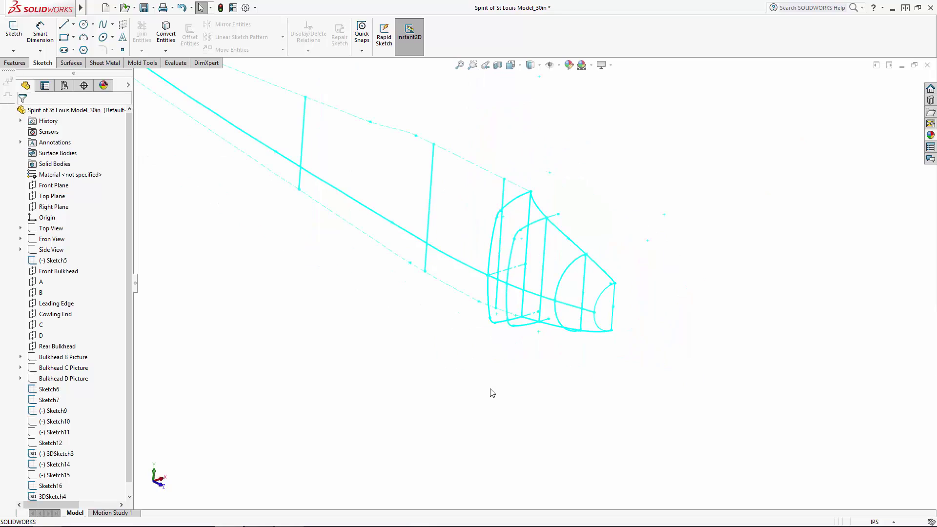
left_click(488, 171)
left_click(513, 141)
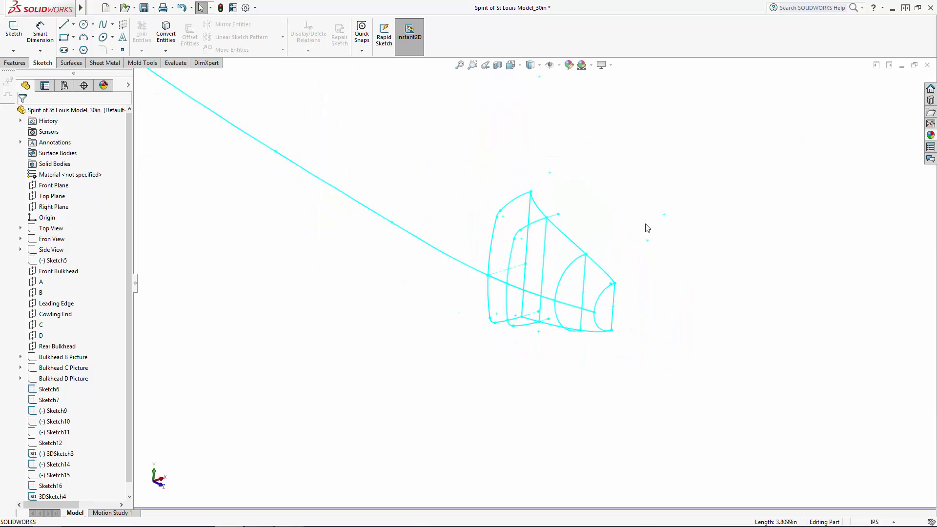
left_click(376, 214)
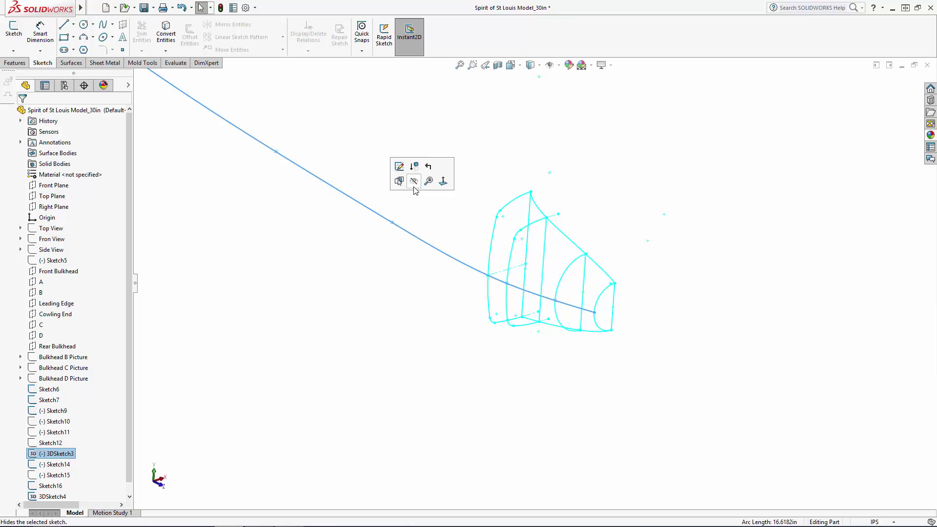
left_click(408, 304)
mouse_move(409, 304)
middle_mouse_down()
mouse_move(502, 247)
mouse_move(447, 247)
mouse_move(436, 283)
middle_mouse_up()
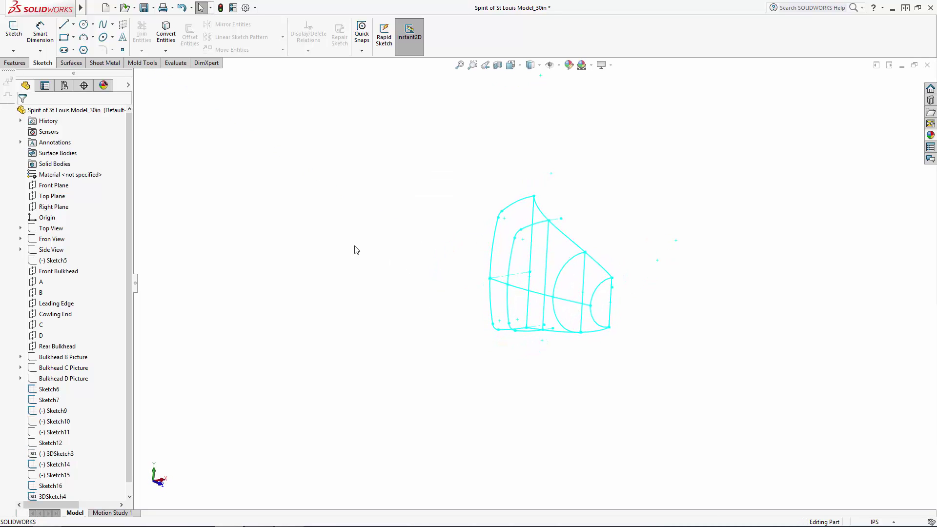
Step: Start a Lofted Boss/Base through profiles Sketch6, Sketch7, Sketch9 and Sketch14, with Sketch14's connector at its upper centerline point
left_click(19, 64)
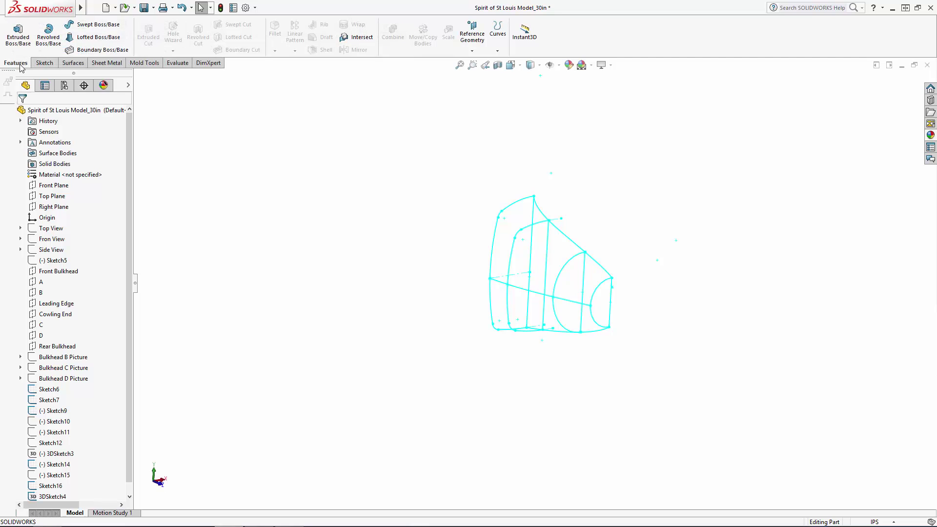
left_click(90, 37)
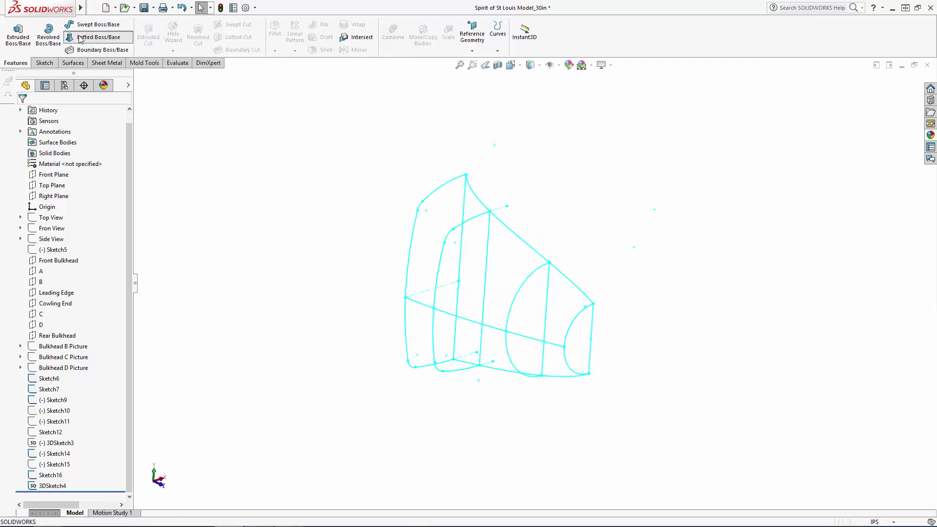
left_click(584, 318)
left_click(530, 281)
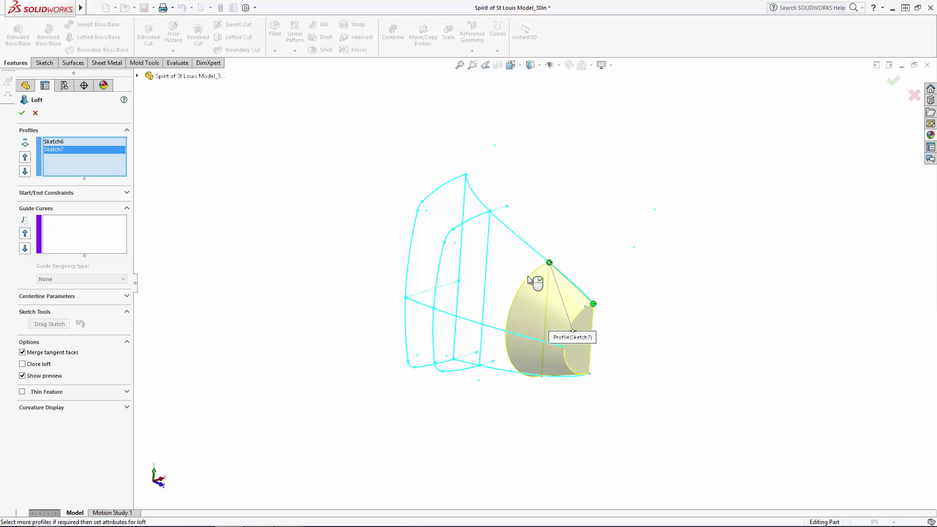
left_click(472, 229)
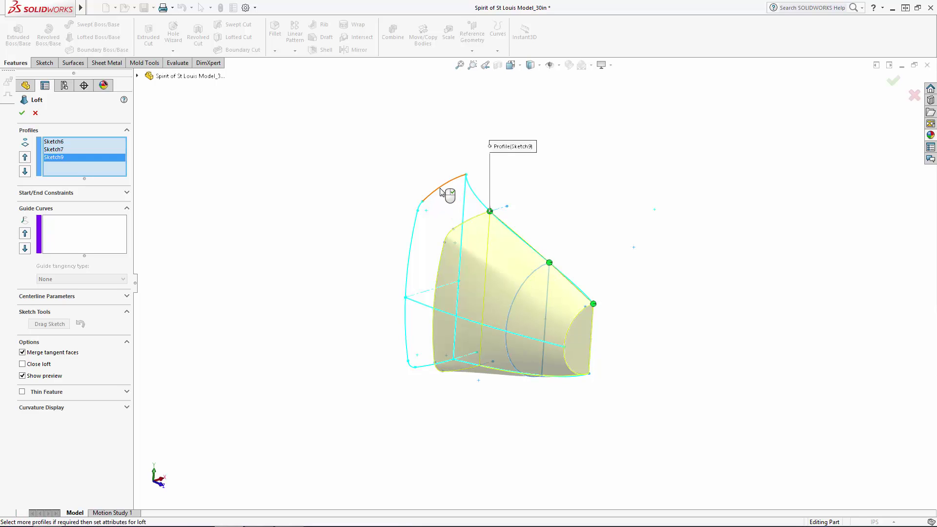
left_click(61, 230)
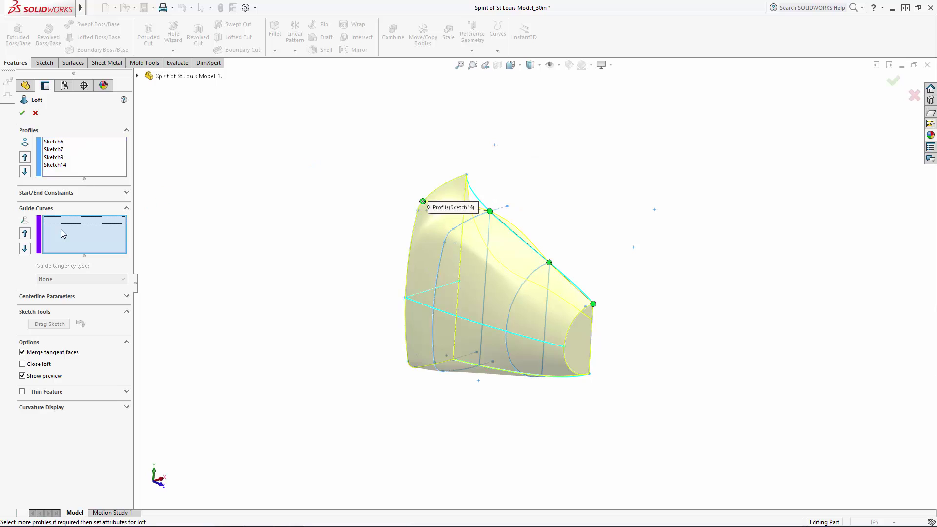
left_click(70, 169)
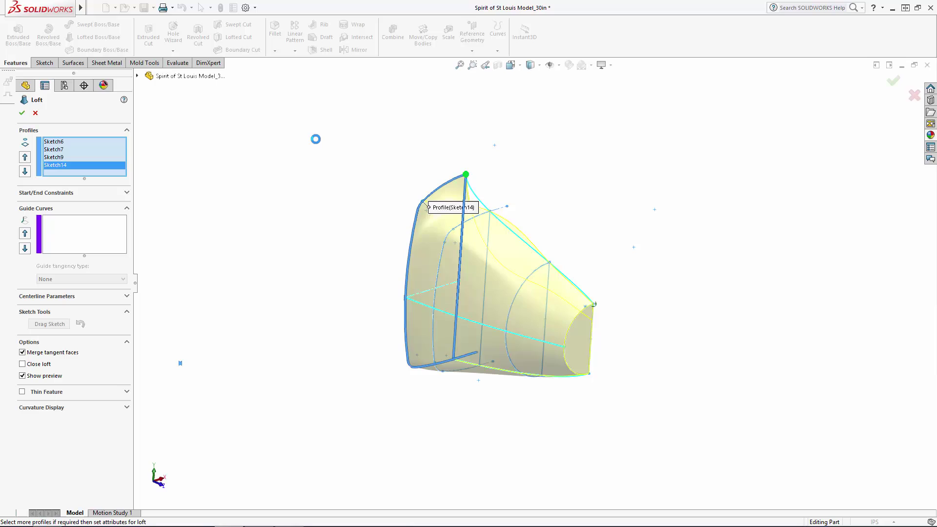
Step: Add the upper nose spline, the lower spline and 3DSketch4 as guide curves and create the loft
left_click(96, 236)
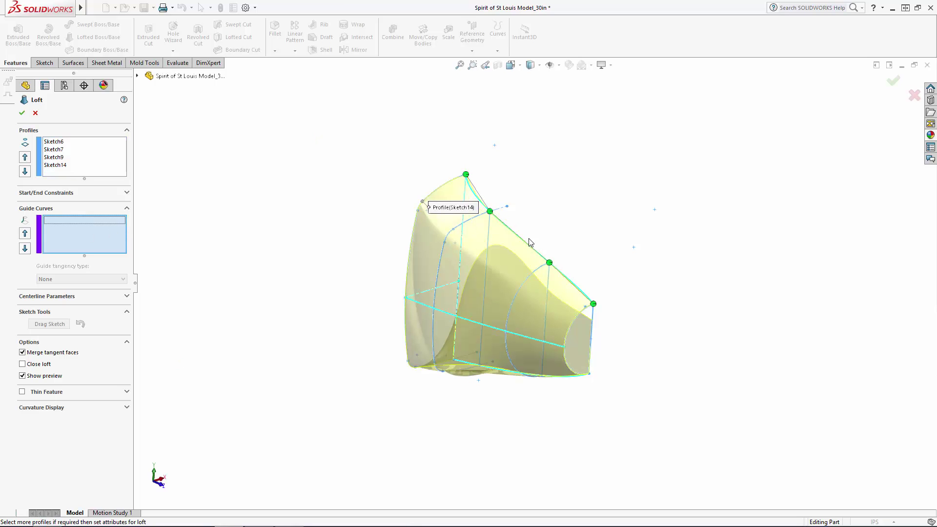
left_click(535, 249)
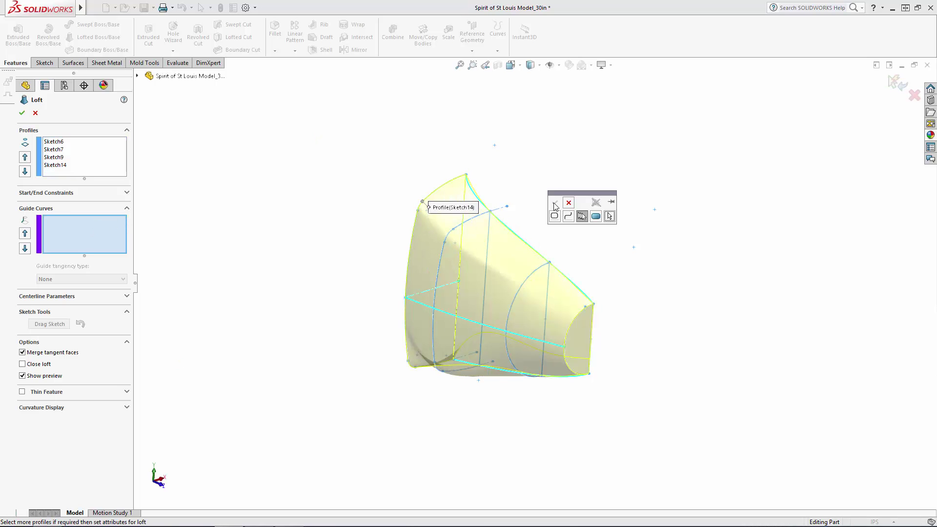
left_click(514, 234)
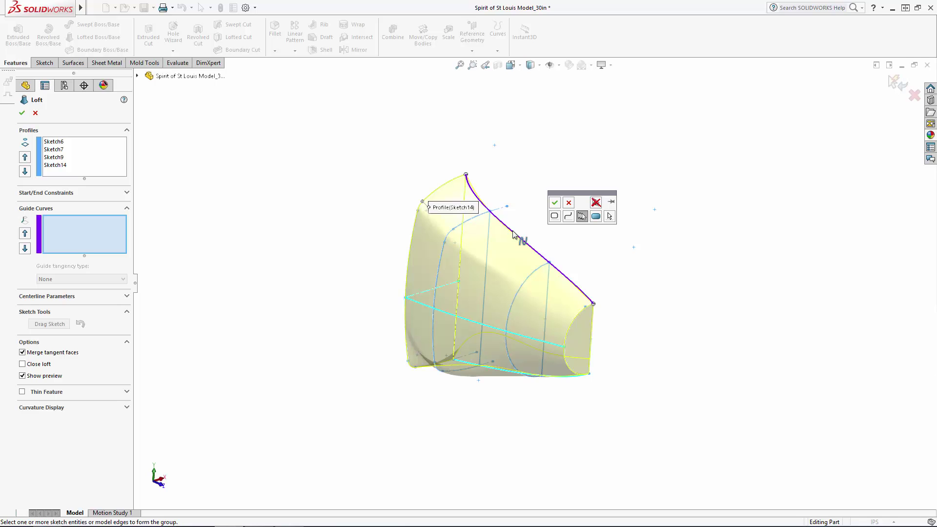
left_click(554, 202)
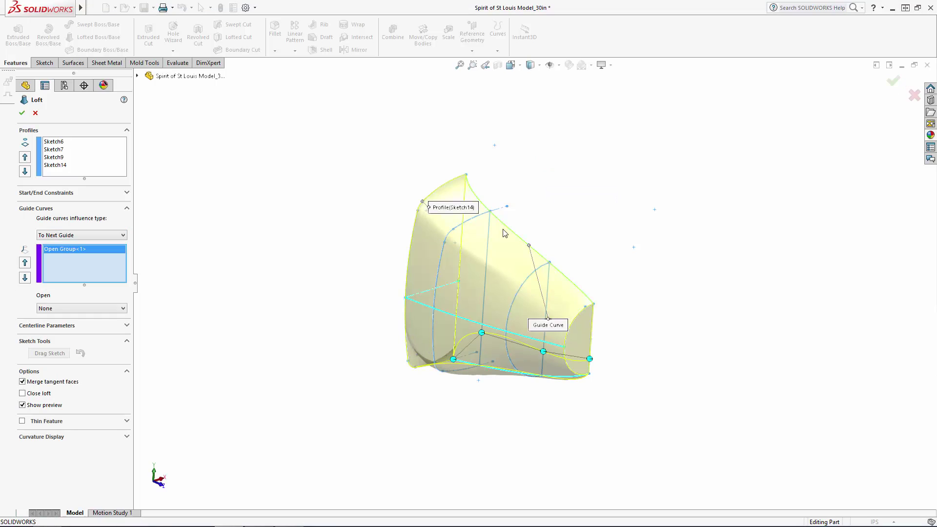
left_click(494, 370)
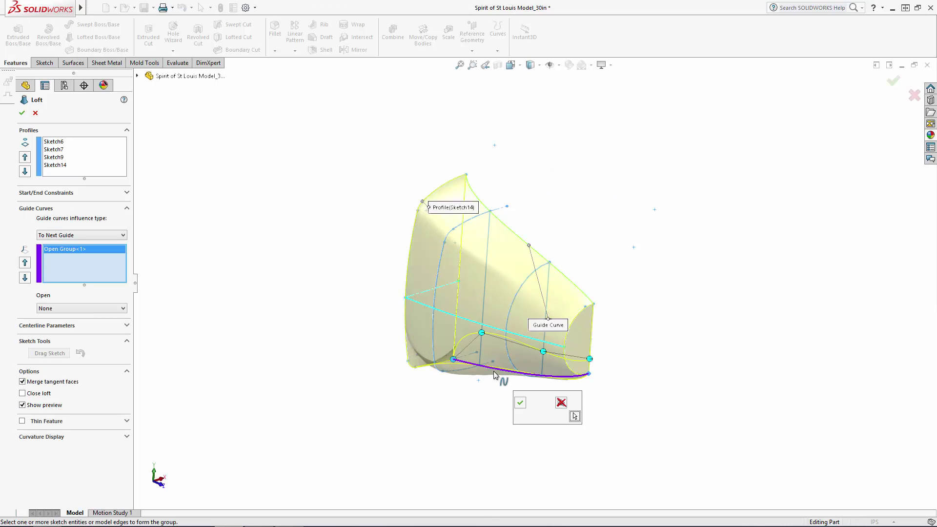
left_click(519, 403)
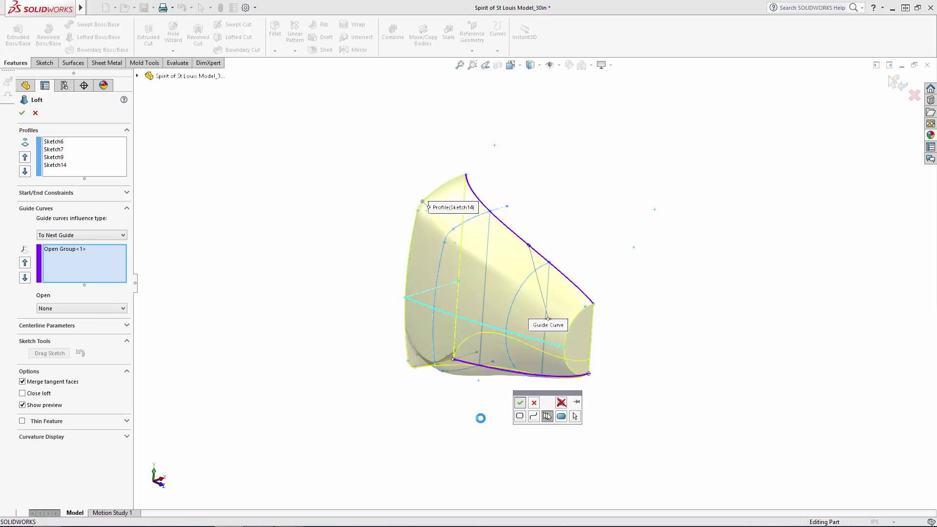
left_click(495, 330)
middle_click_drag(261, 247, 266, 201)
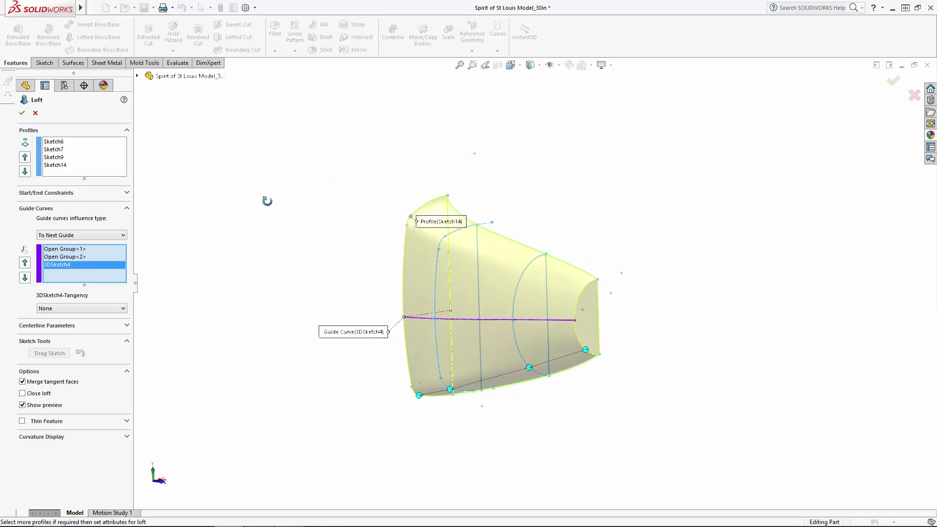
left_click(22, 112)
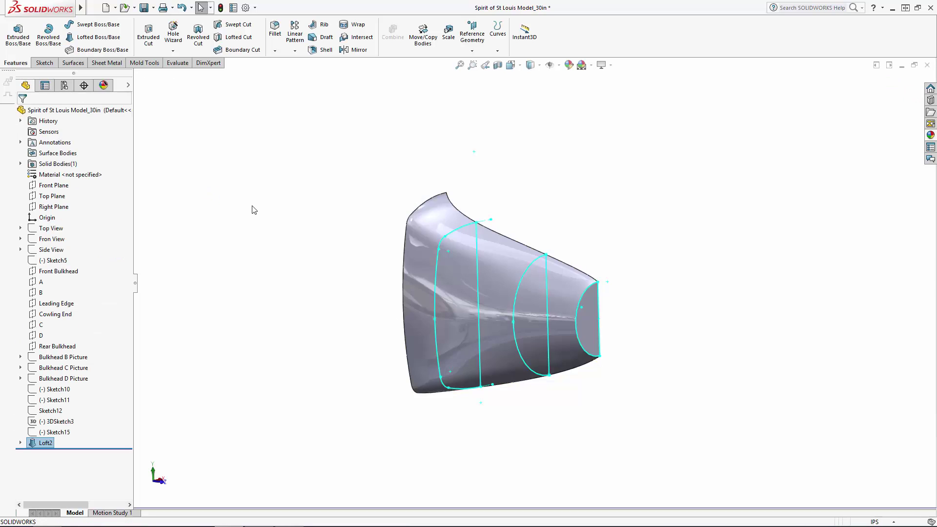
Step: Hide the loft's profile sketches Sketch6, Sketch7 and Sketch9
left_click(20, 442)
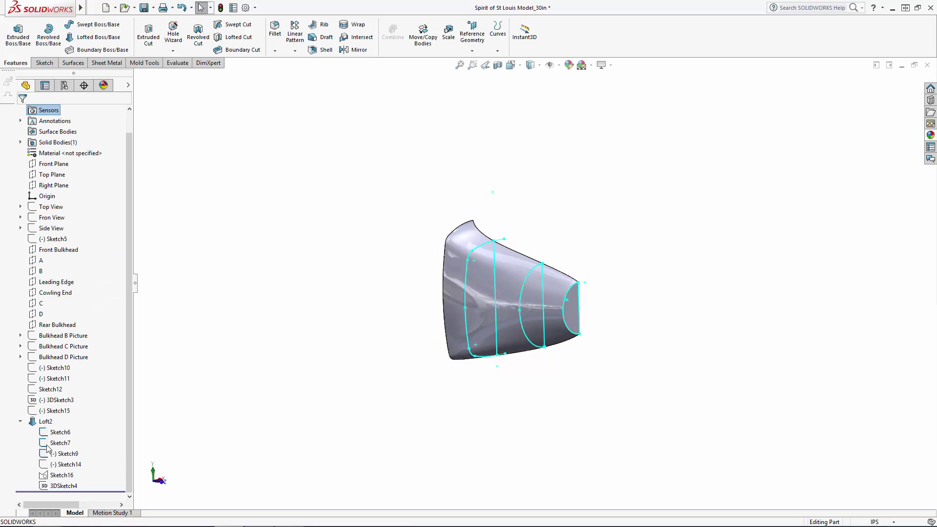
left_click(54, 432)
left_click(63, 453, "shift")
left_click(67, 441)
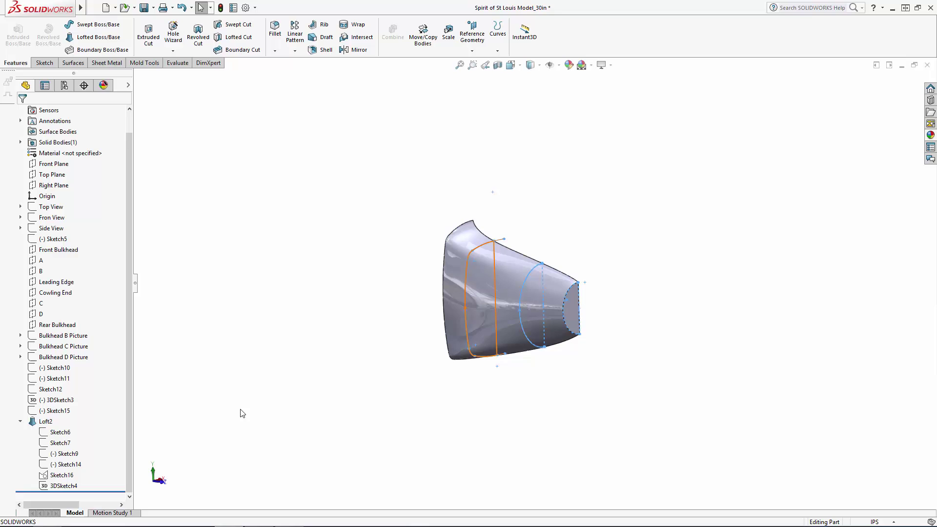
mouse_move(389, 374)
middle_mouse_down()
mouse_move(401, 353)
mouse_move(396, 338)
mouse_move(373, 364)
middle_mouse_up()
Step: Show the full-length side curve 3DSketch3 and the profile Sketch15 behind the nose
left_click(60, 400)
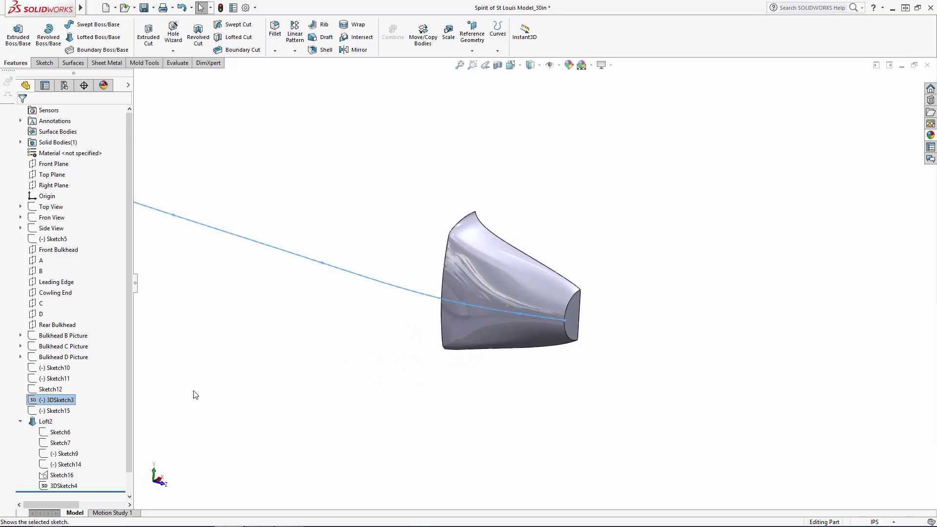
left_click(160, 399)
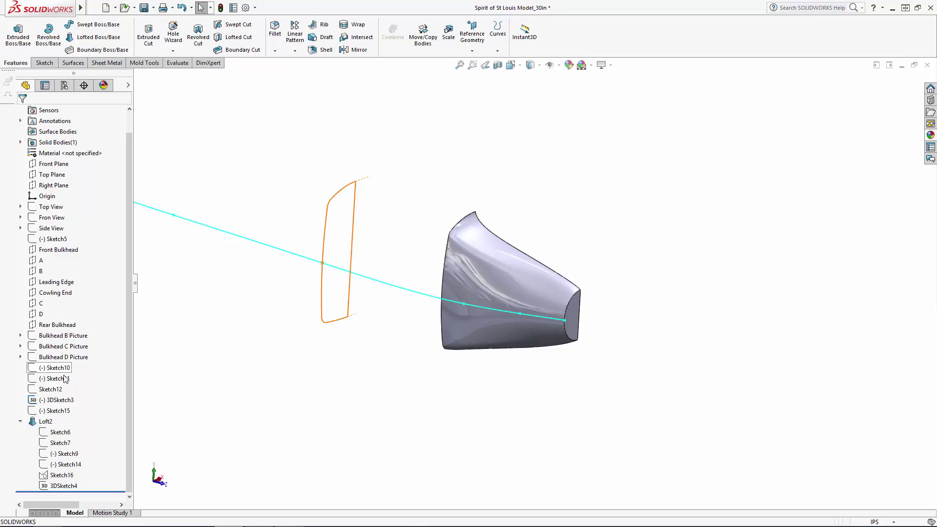
left_click(58, 410)
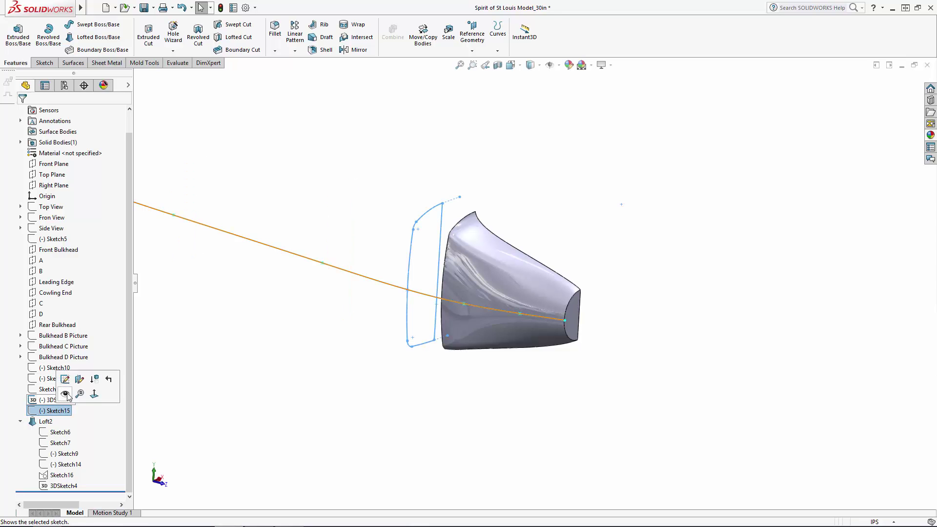
left_click(65, 395)
left_click(351, 382)
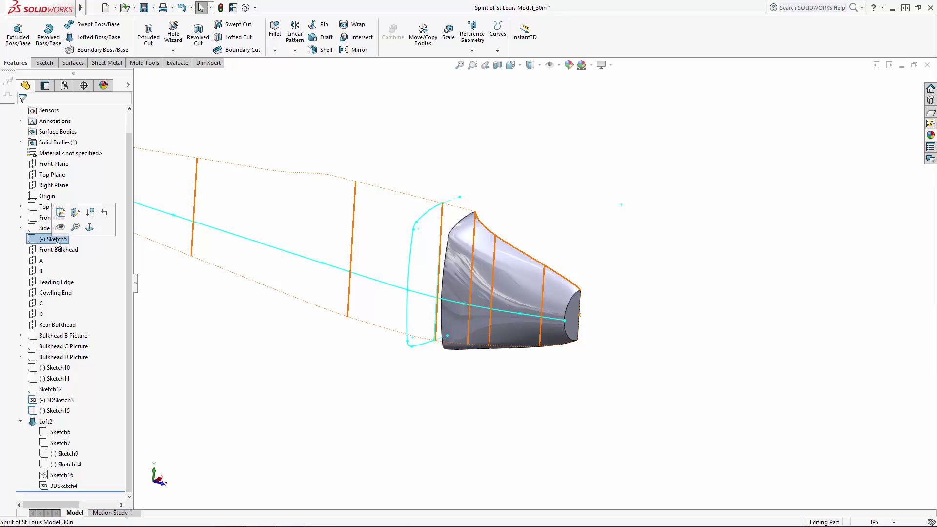
Step: Show the side-profile layout Sketch5 and start a new sketch on the Right Plane
left_click(60, 227)
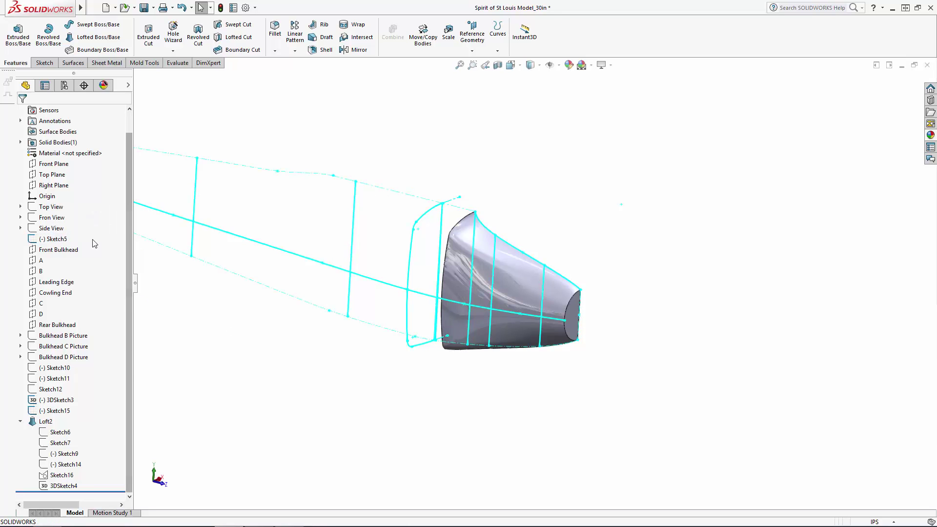
left_click(47, 227)
left_click(58, 213)
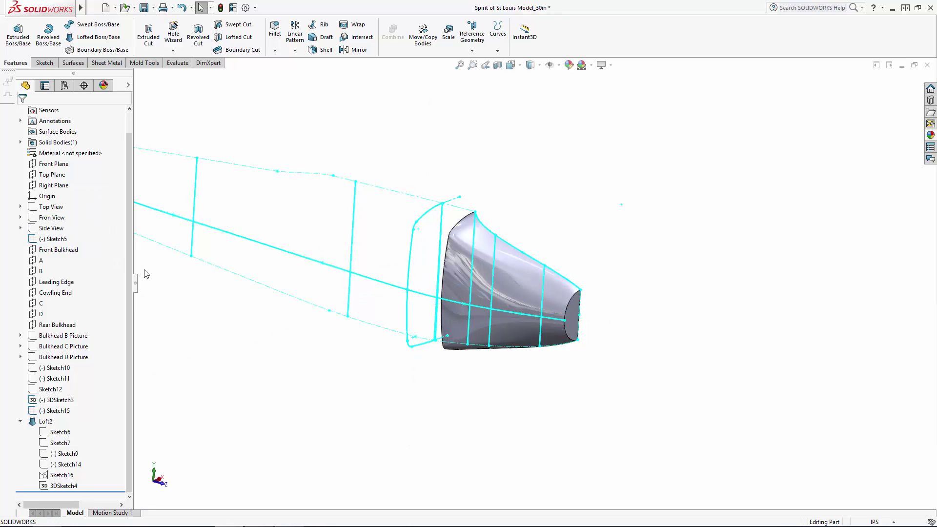
left_click(57, 186)
left_click(67, 171)
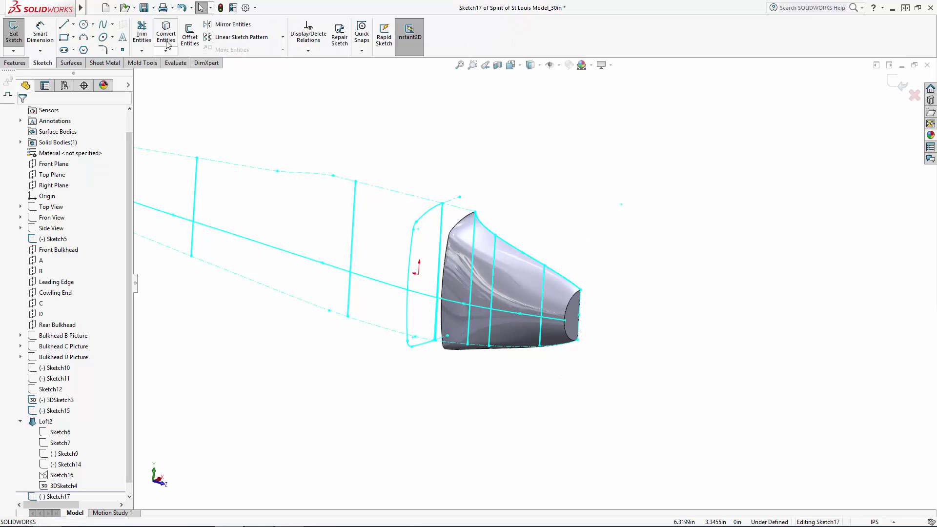
Step: Convert Sketch5's upper line, lower spline and the two bulkhead lines bounding the section behind the nose into the sketch
left_click(167, 36)
left_click(463, 214)
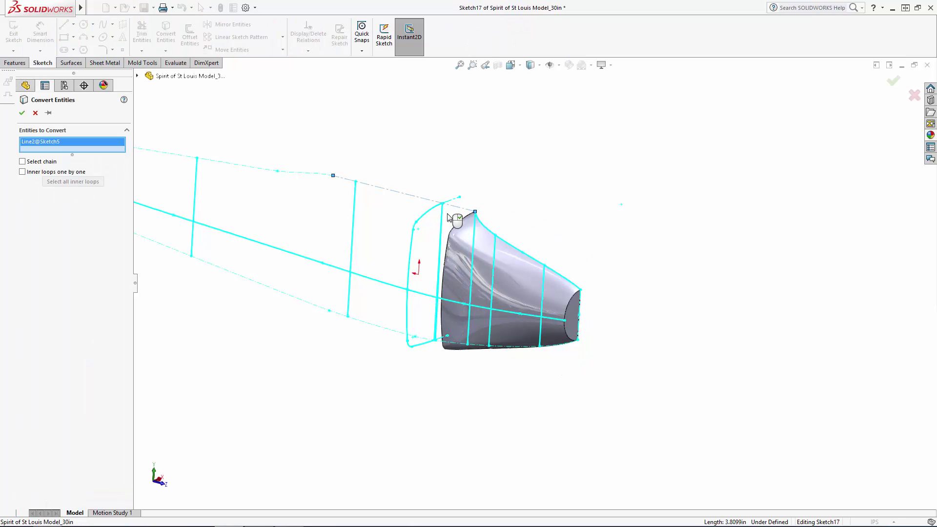
left_click(442, 215)
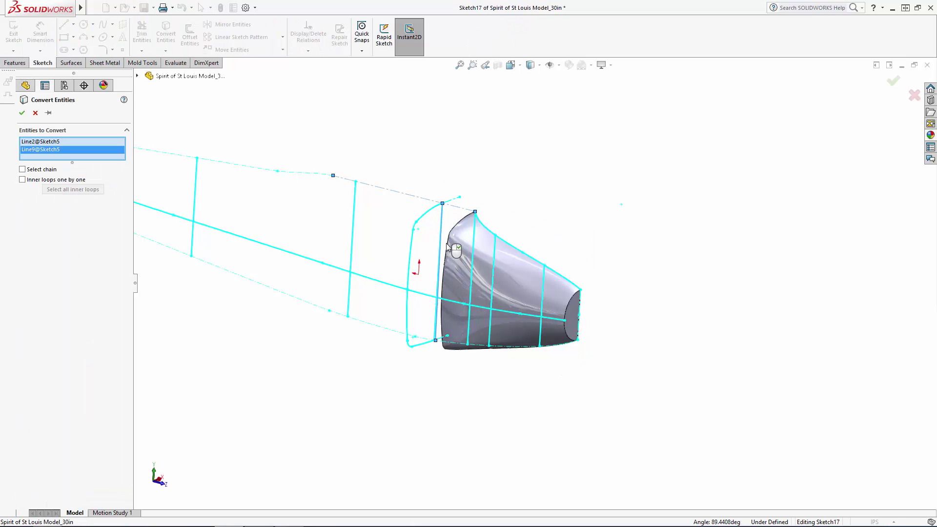
left_click(391, 332)
left_click(467, 332)
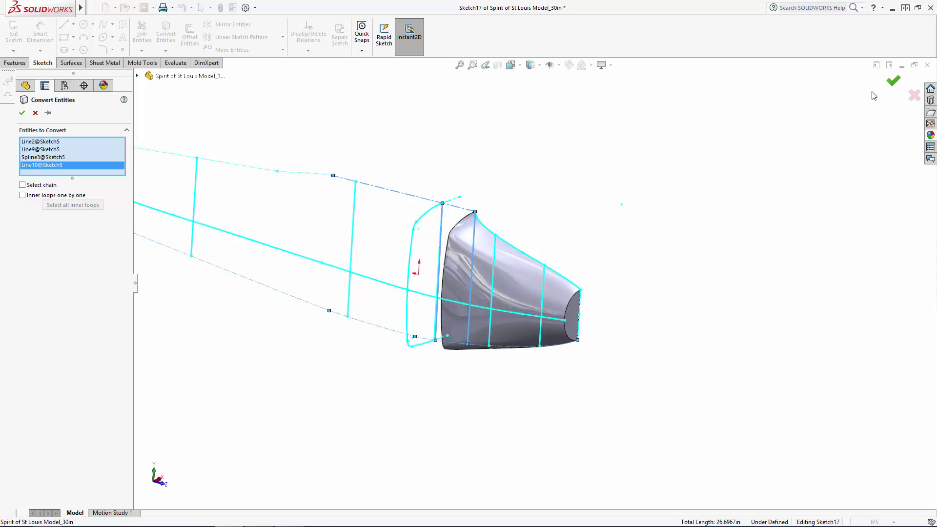
left_click(893, 81)
Step: Trim the converted upper line and lower spline to the section between the two bulkhead lines
left_click(141, 35)
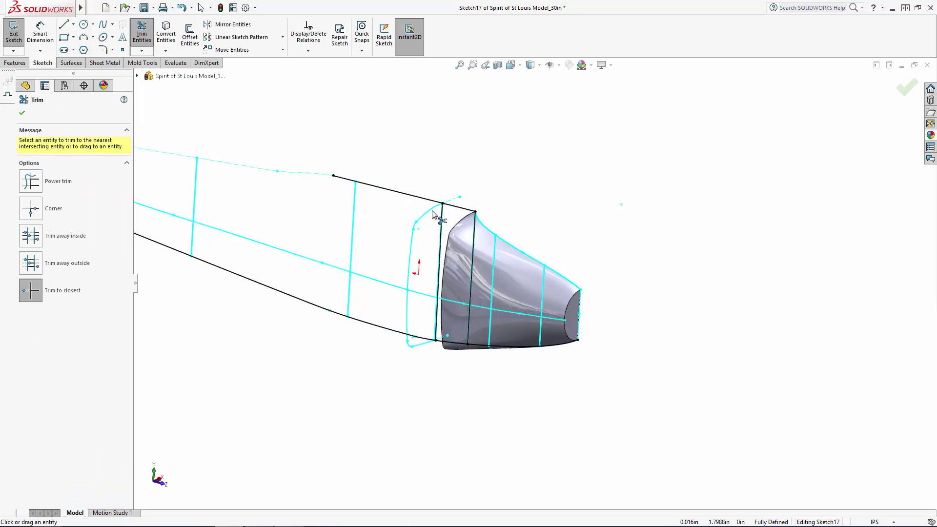
left_click(399, 331)
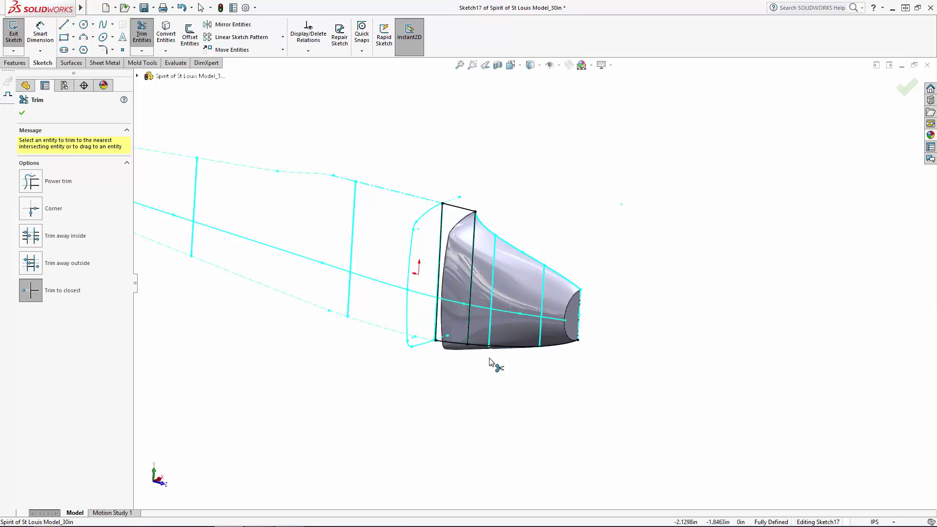
key("Escape")
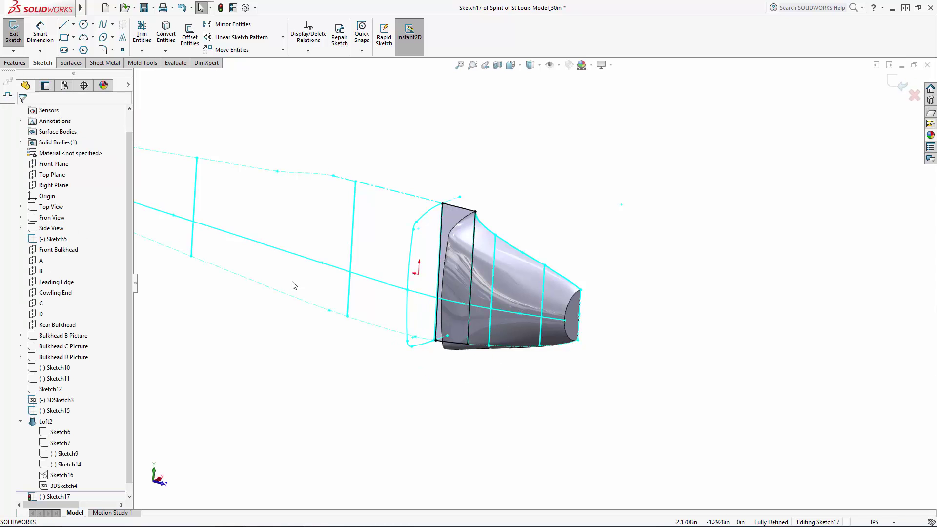
Step: Turn the two converted bulkhead lines into construction geometry and exit the sketch
left_click(474, 230)
left_click(517, 200)
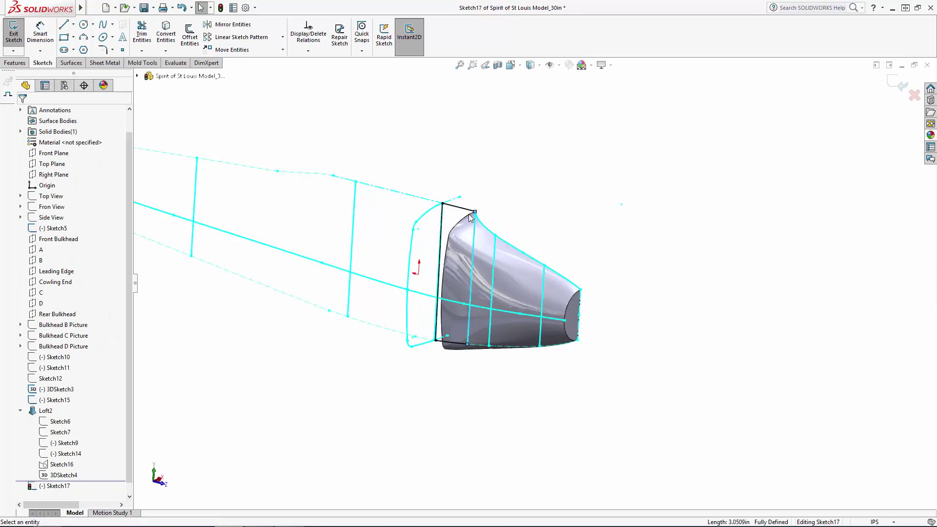
left_click(441, 220)
left_click(652, 209)
left_click(896, 83)
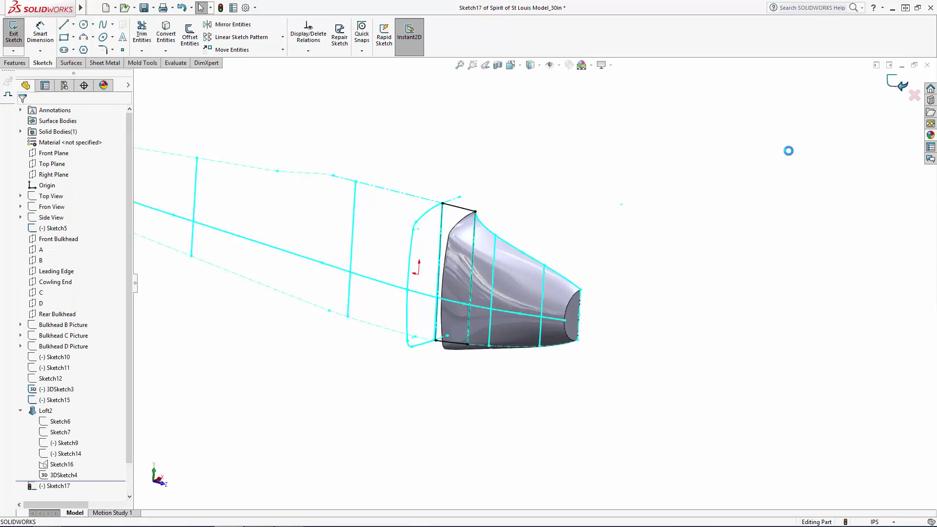
Step: Start a 3D sketch and convert the full-length side curve 3DSketch3 into it
left_click(37, 62)
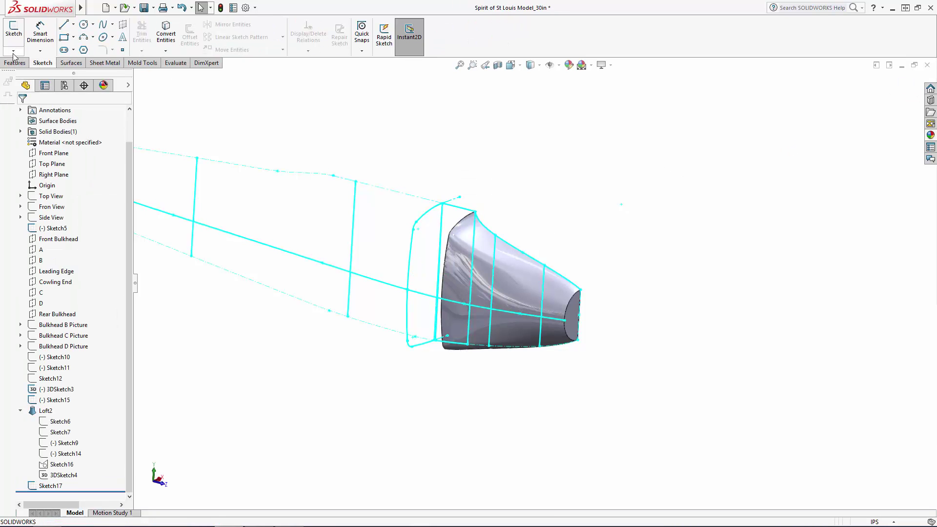
left_click(14, 51)
left_click(28, 73)
left_click(166, 34)
left_click(294, 255)
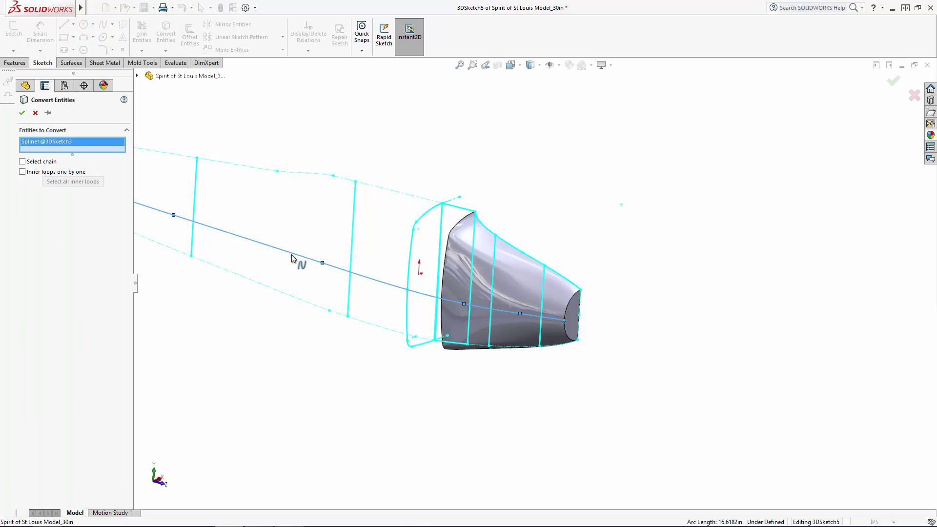
left_click(893, 80)
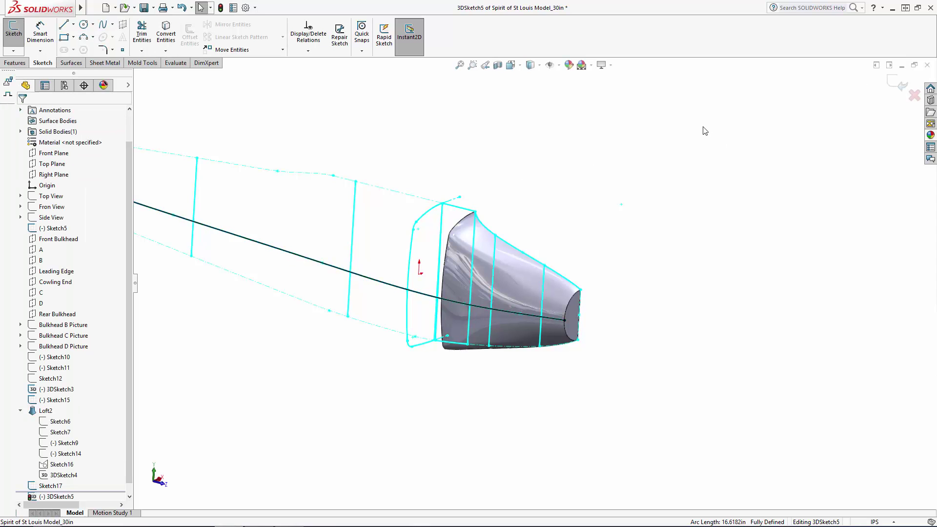
Step: Draw a centerline inward from the point where the side curve meets the Sketch15 profile
scroll(408, 332, "down", 5)
left_click(73, 24)
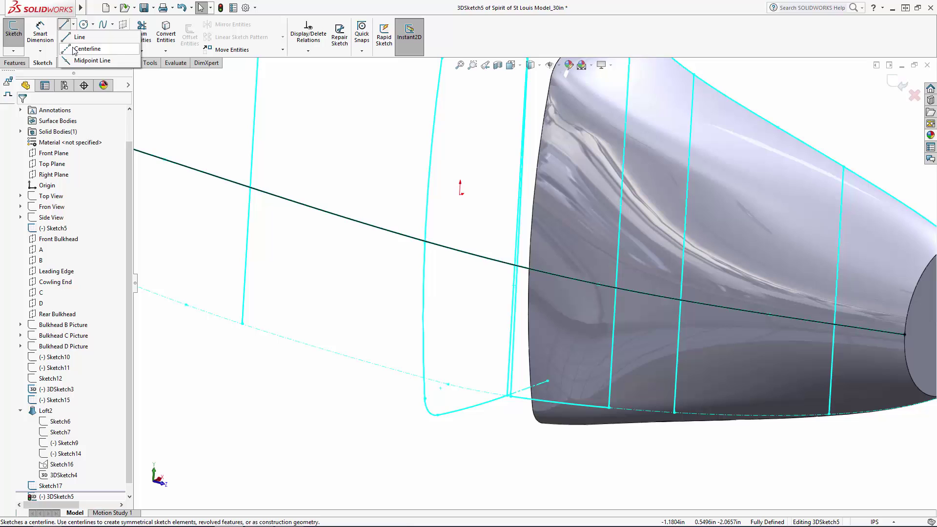
left_click(88, 49)
left_click(425, 241)
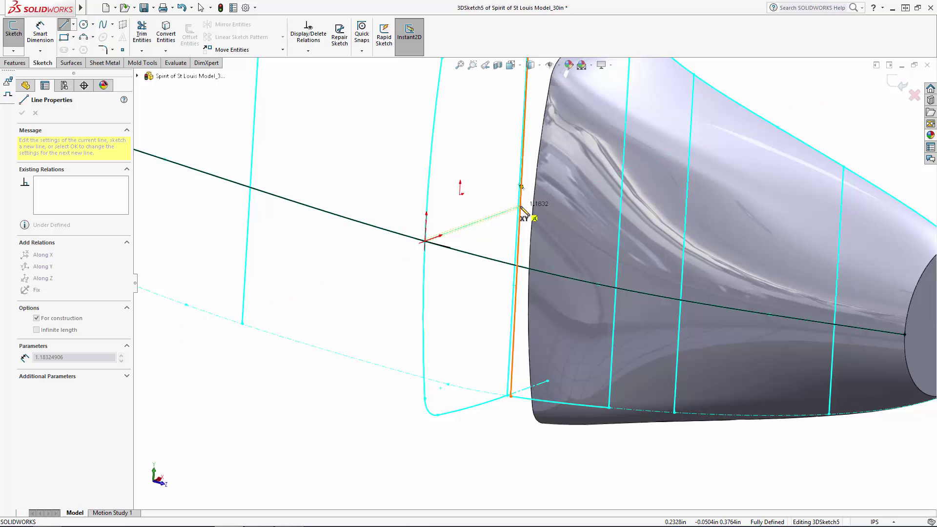
left_click(534, 210)
key("Escape")
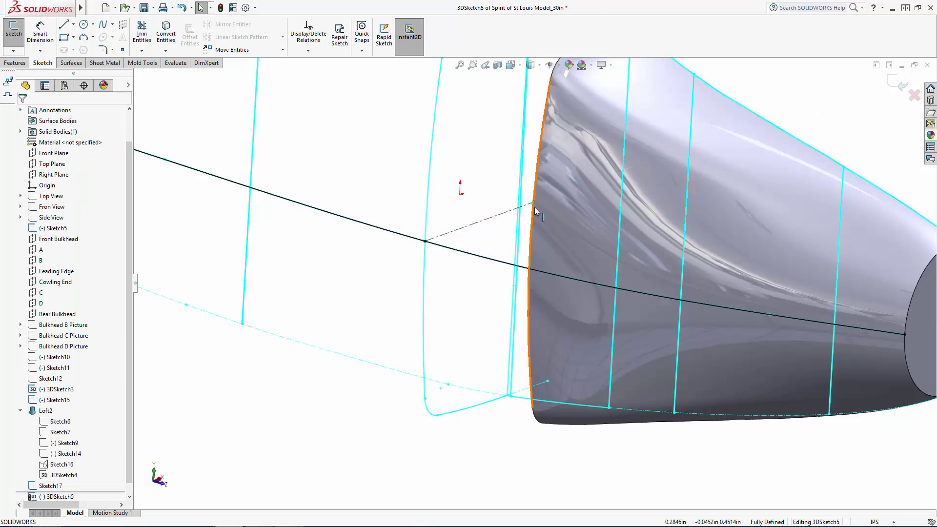
Step: Draw a second centerline about 1.57 in long from the side curve and make its start point coincident with the nose loft's rear edge
scroll(534, 210, "up", 1)
key("l")
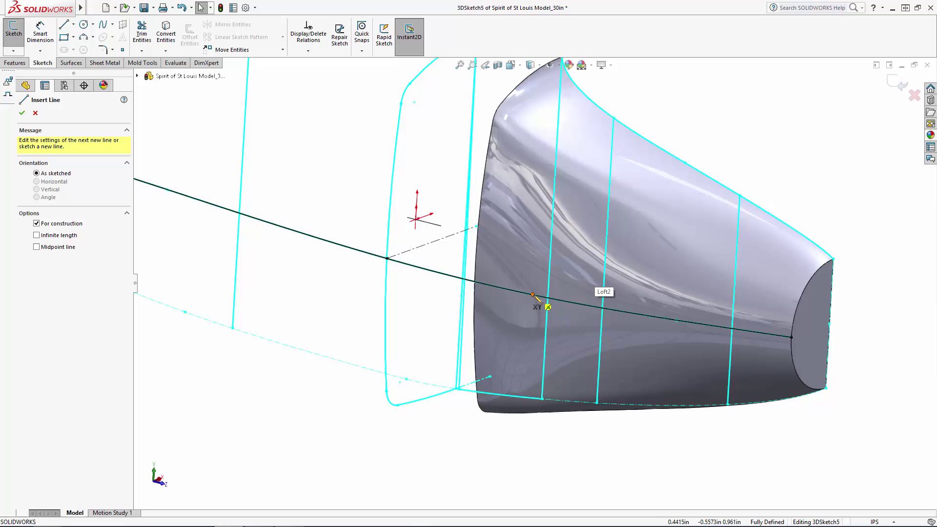
mouse_move(508, 307)
middle_mouse_down()
mouse_move(550, 262)
mouse_move(533, 266)
mouse_move(514, 322)
middle_mouse_up()
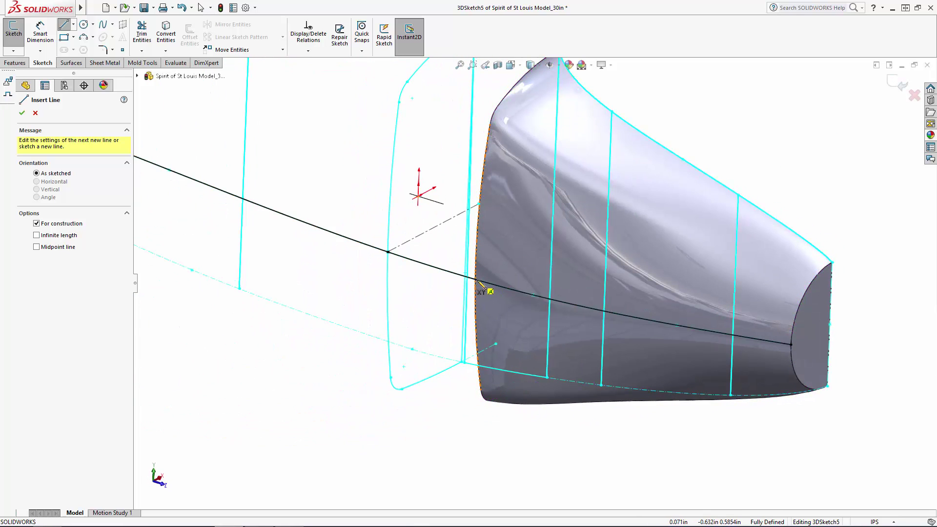
left_click(480, 282)
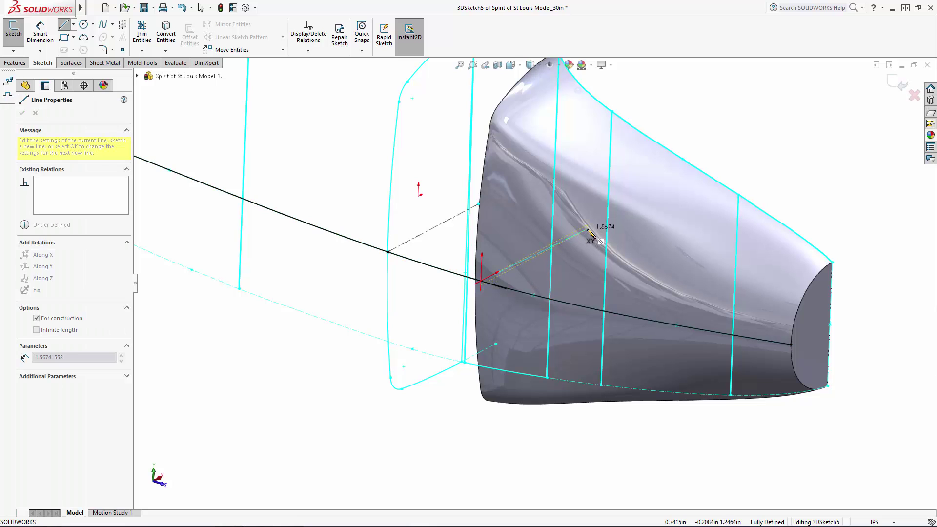
left_click(587, 226)
key("Escape")
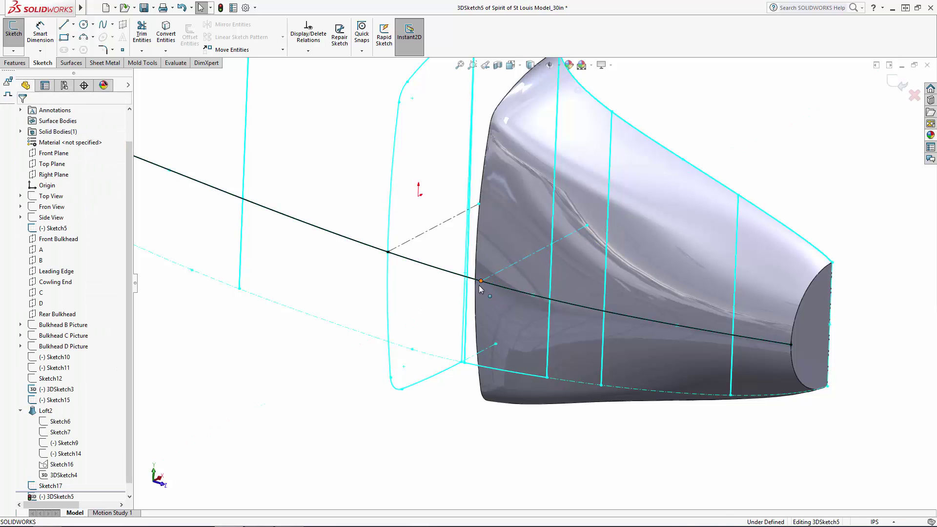
left_click(481, 281)
left_click(474, 285, "ctrl")
left_click(25, 269)
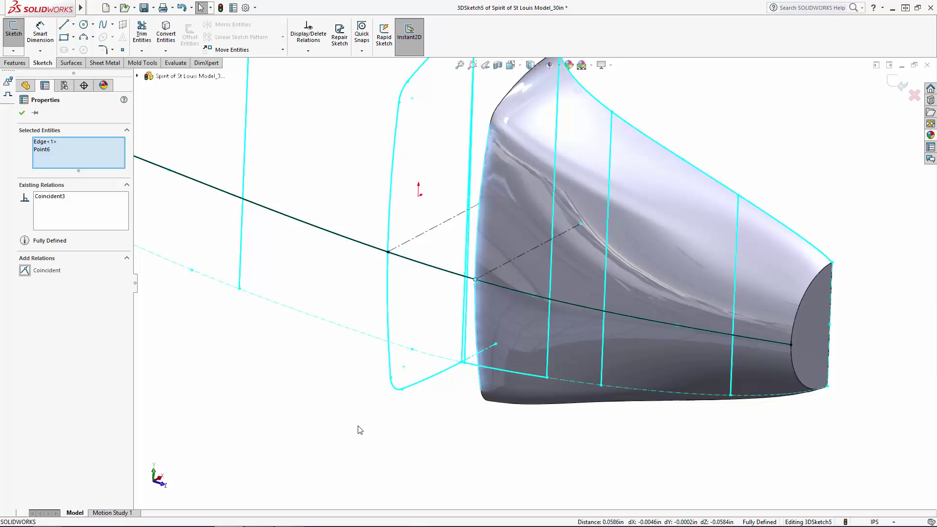
left_click(327, 395)
Step: Trim the converted side curve to the stretch between the two centerlines and exit the 3D sketch
left_click(142, 33)
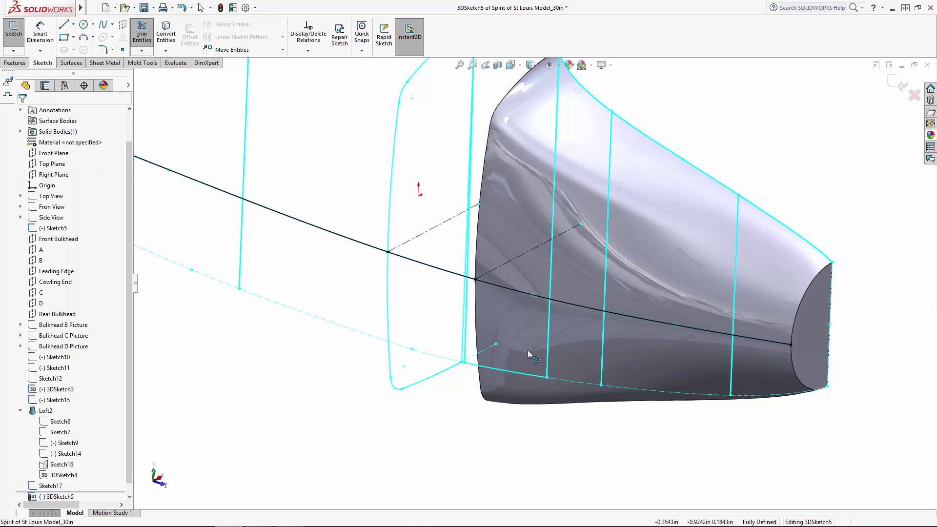
left_click(546, 298)
key("Escape")
key("z")
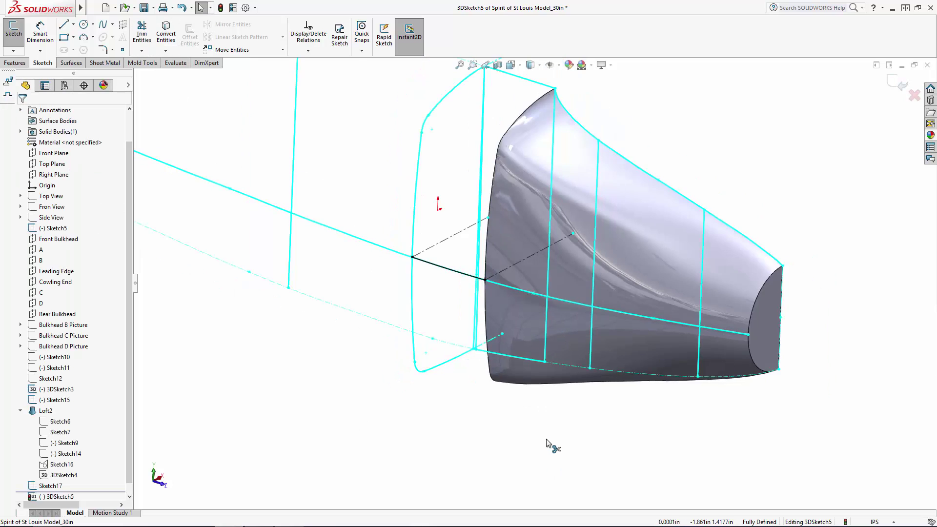
key("z")
key("z")
key("z")
key("z")
key("z")
key("z")
middle_click_drag(542, 338, 588, 315)
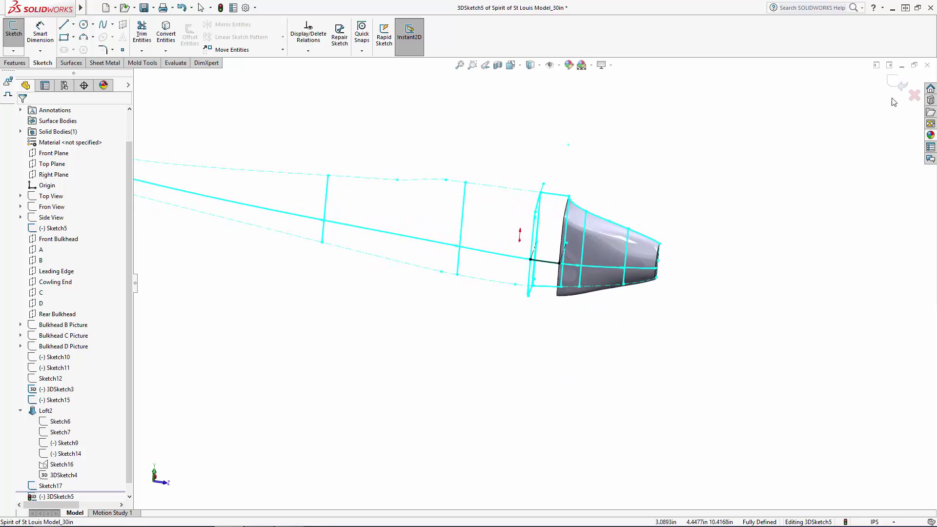
left_click(896, 92)
Step: Hide the full-length side curve 3DSketch3 and the layout Sketch5
middle_click_drag(675, 357, 654, 328)
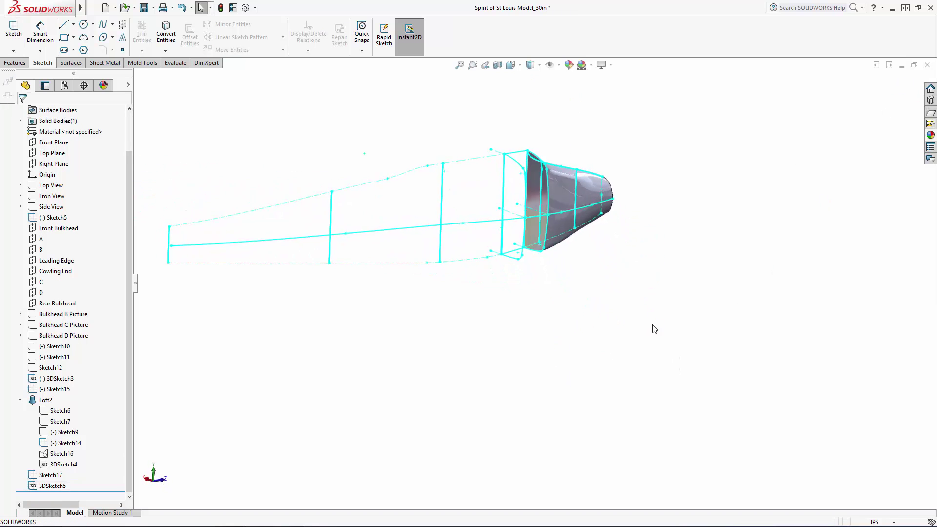
scroll(576, 283, "up", 3)
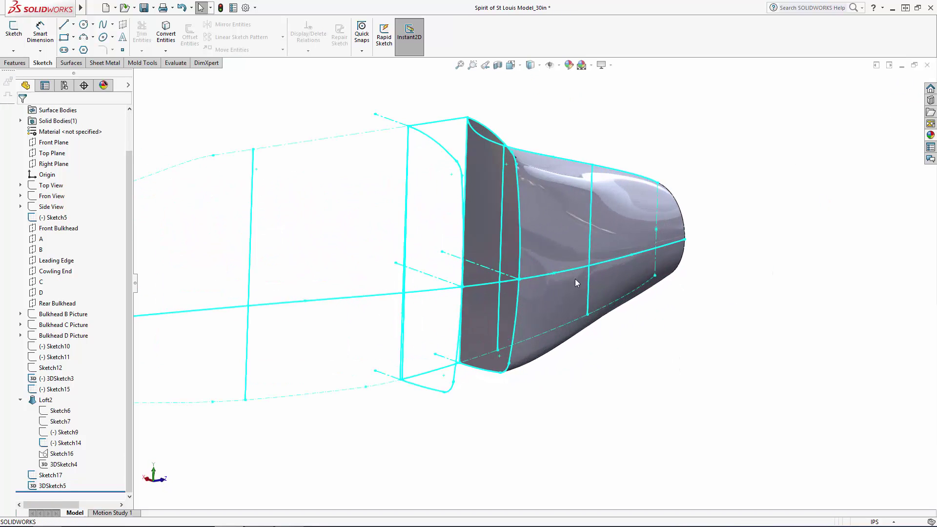
left_click(83, 378)
left_click(78, 367)
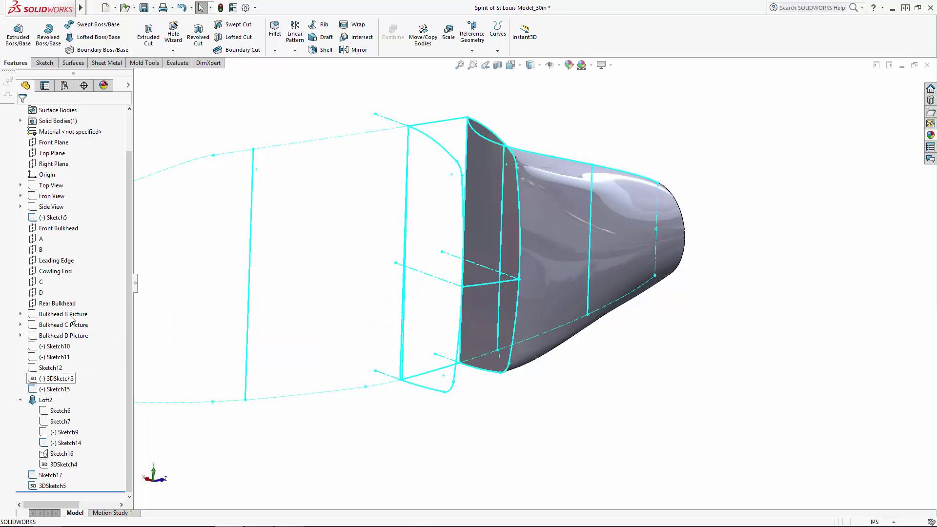
left_click(53, 217)
left_click(280, 95)
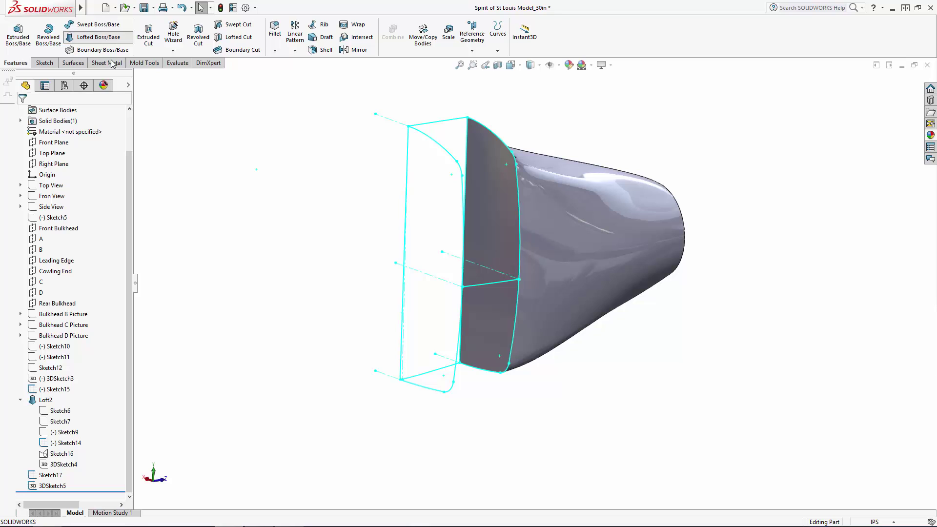
Step: Loft a solid from Sketch14 to Sketch15 with Sketch17's upper and lower curves and 3DSketch5 as guide curves
left_click(476, 124)
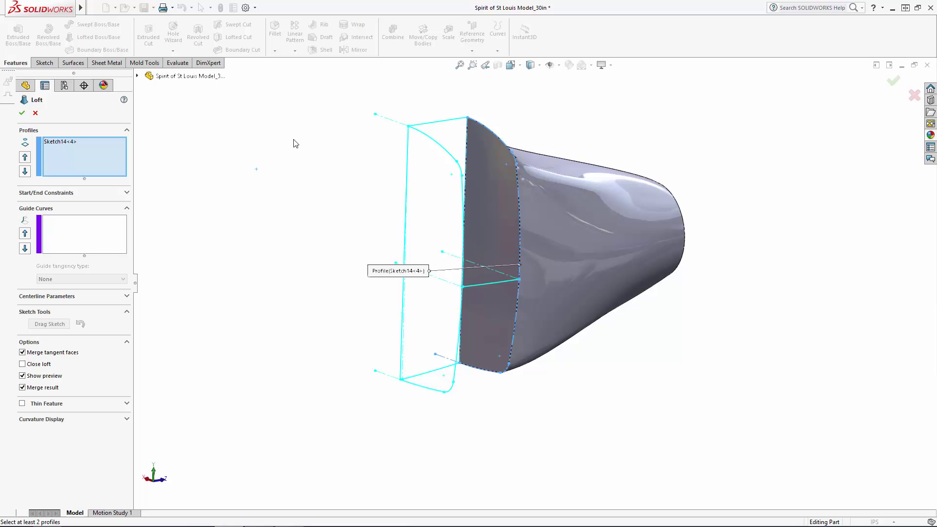
left_click(422, 136)
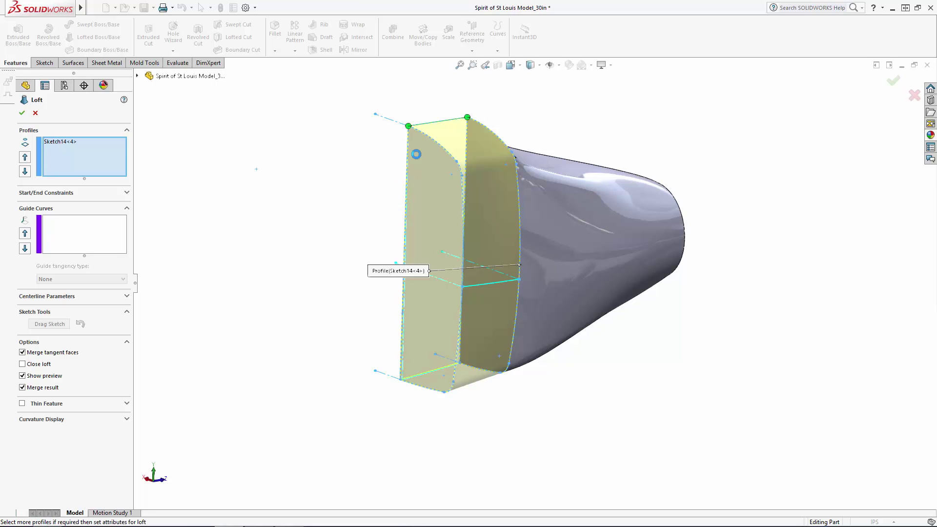
left_click(433, 122)
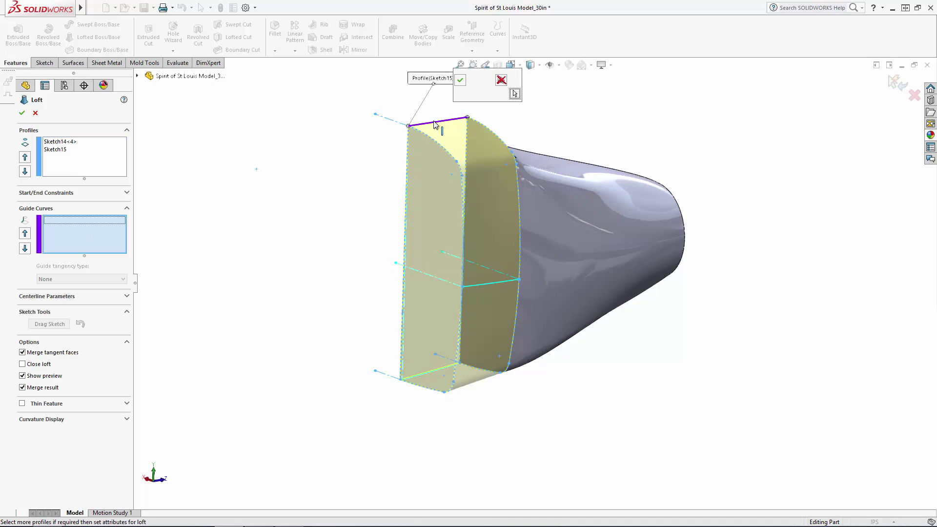
right_click(368, 174)
left_click(423, 373)
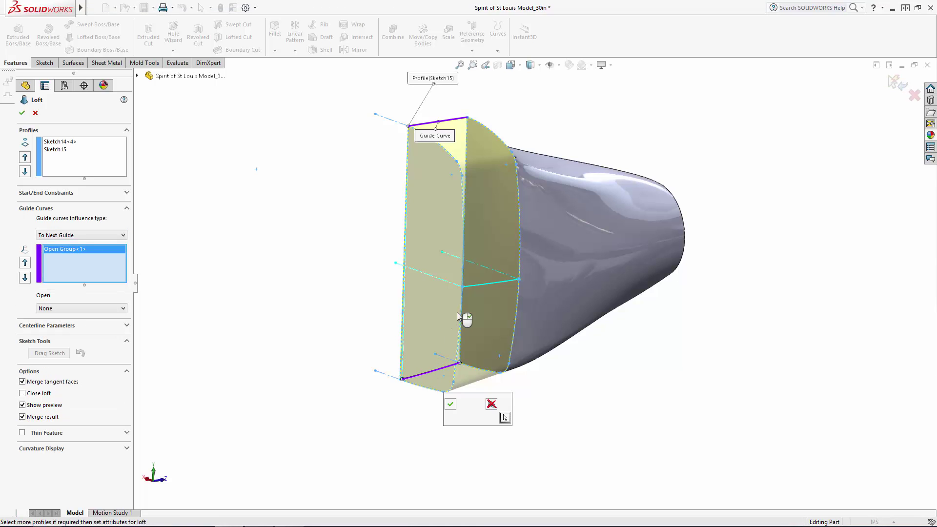
right_click(463, 317)
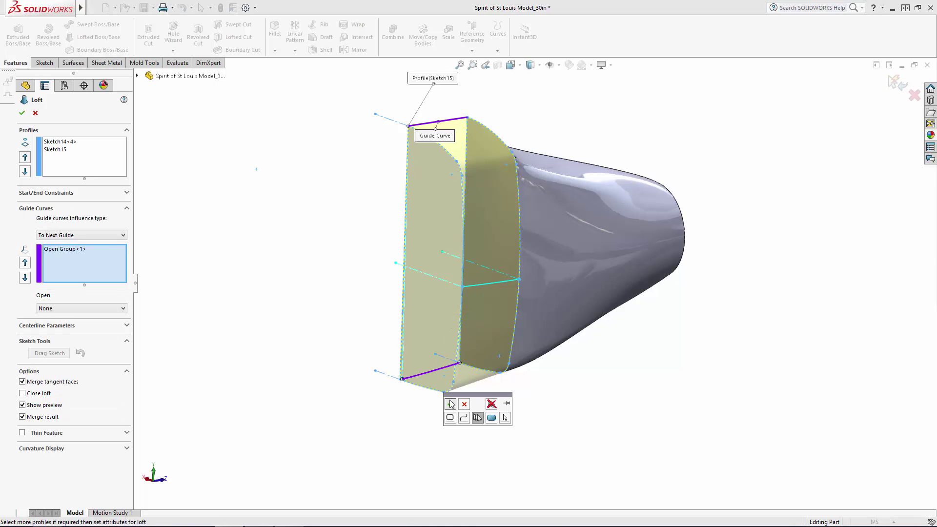
left_click(479, 286)
left_click(22, 113)
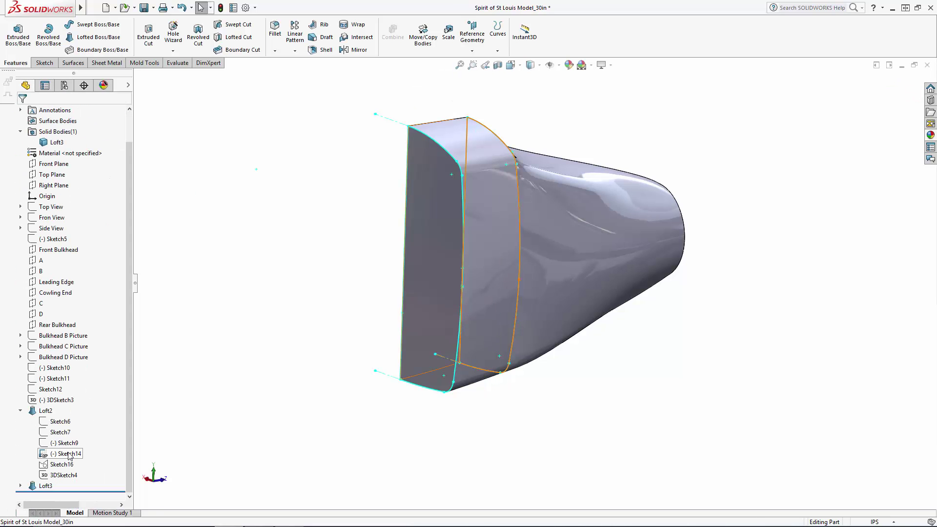
Step: Fillet the edge loop between the nose loft and the next fuselage loft with a 0.02 in radius
middle_click_drag(296, 360, 251, 342)
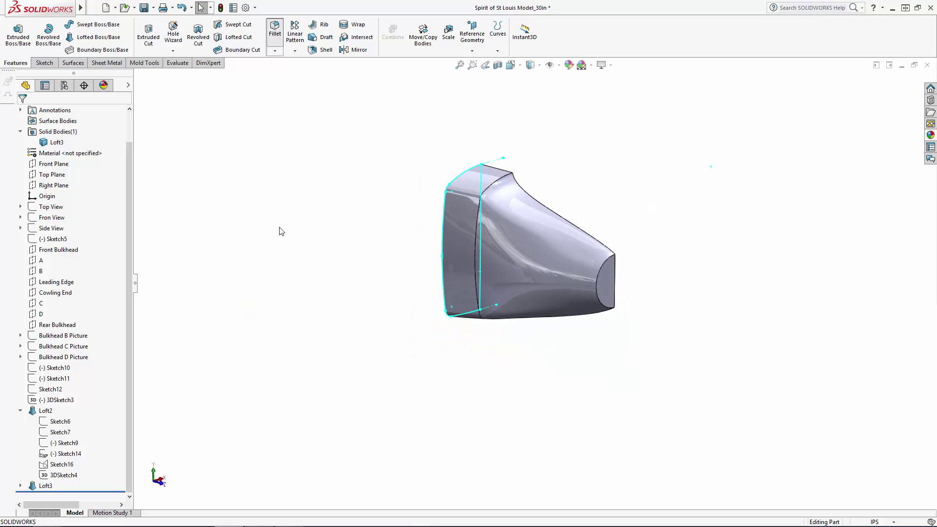
type("0.02")
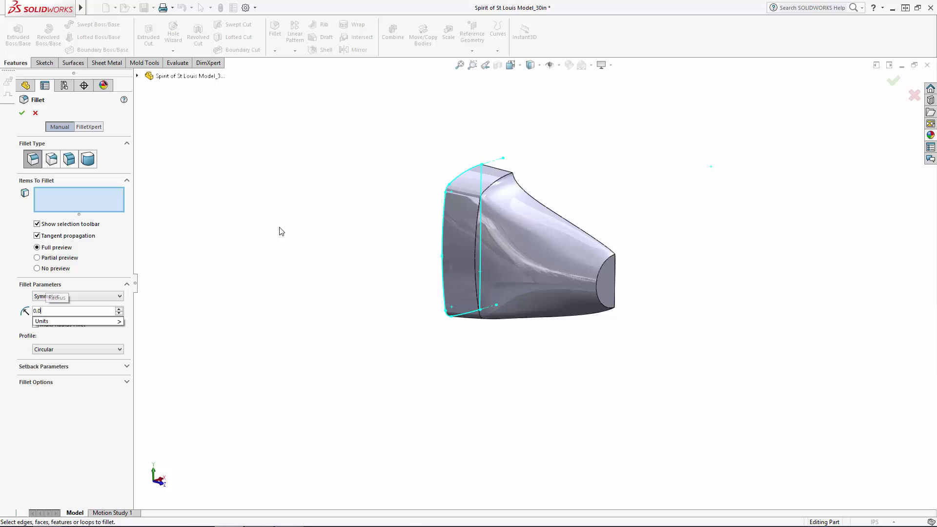
key("Return")
left_click(501, 180)
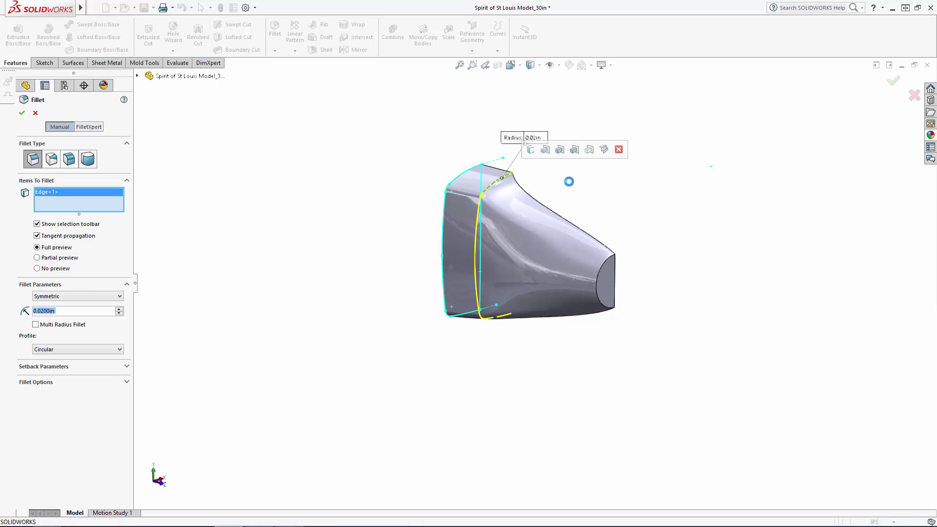
key("Return")
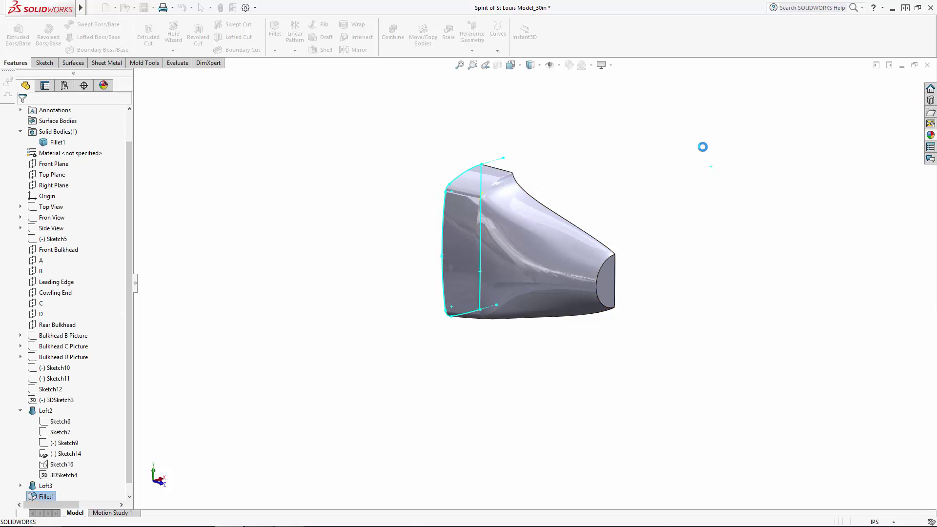
Step: Show the profiles Sketch10, Sketch11 and Sketch12, the side curve 3DSketch3 and the layout Sketch5
middle_click_drag(354, 253, 176, 261)
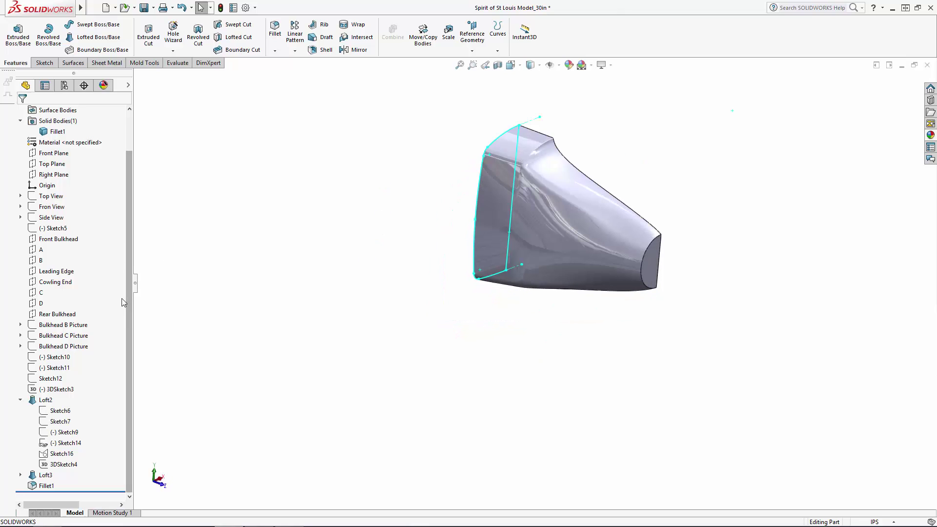
left_click(68, 357)
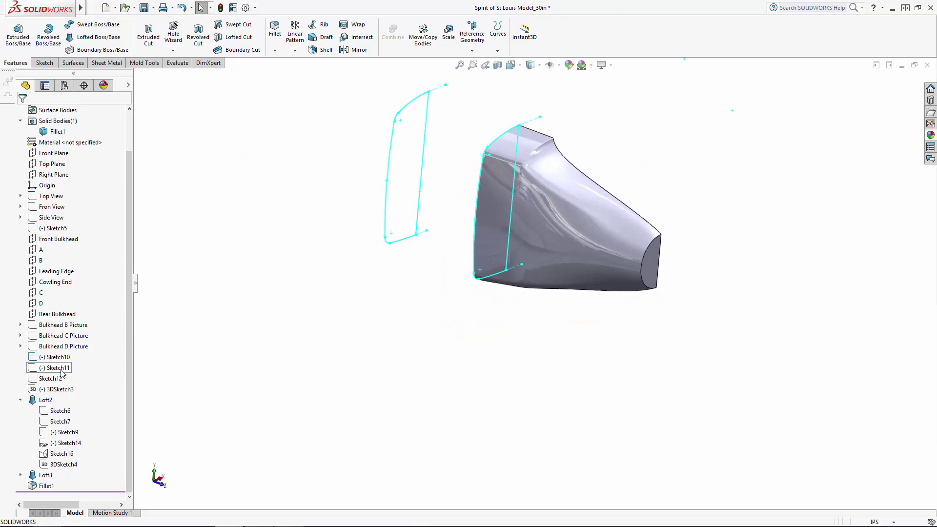
left_click(62, 371)
left_click(69, 354)
left_click(58, 379)
left_click(65, 363)
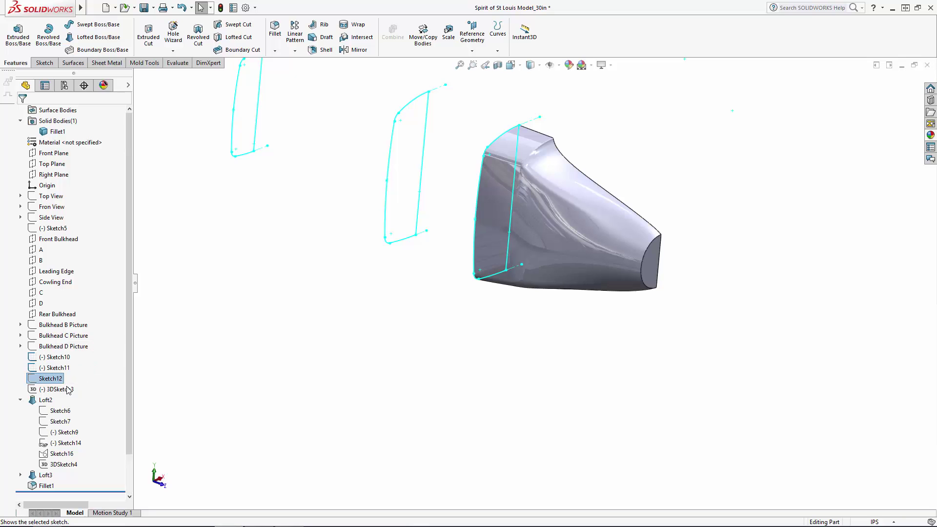
scroll(387, 337, "up", 5)
scroll(447, 202, "down", 5)
scroll(469, 216, "up", 3)
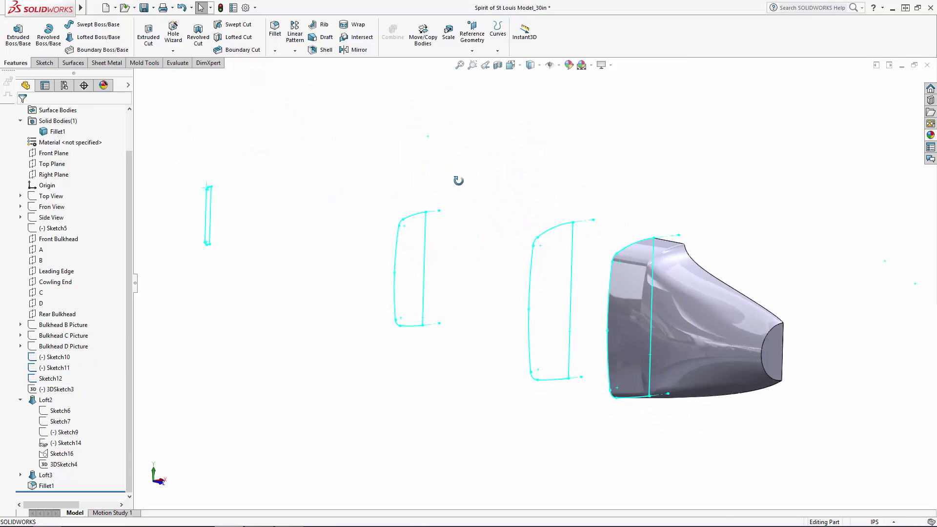
left_click(61, 389)
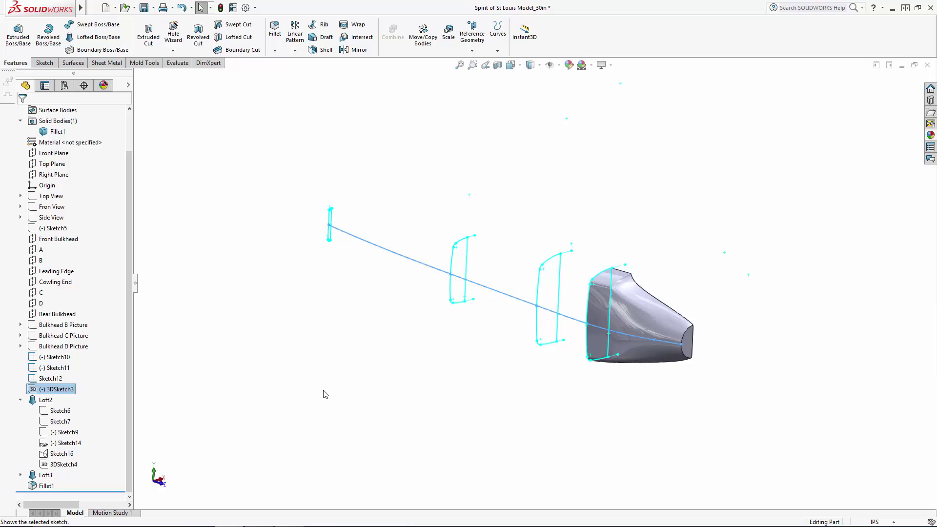
left_click(54, 227, "ctrl")
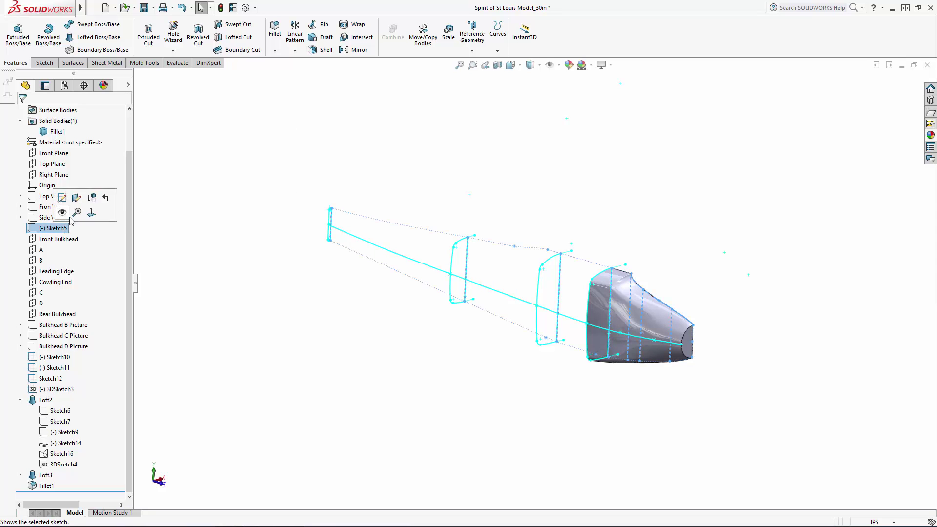
Step: Sketch on the Right Plane and convert Sketch5's upper line and spline, lower spline and the vertical line at the solid's rear face
left_click(57, 175)
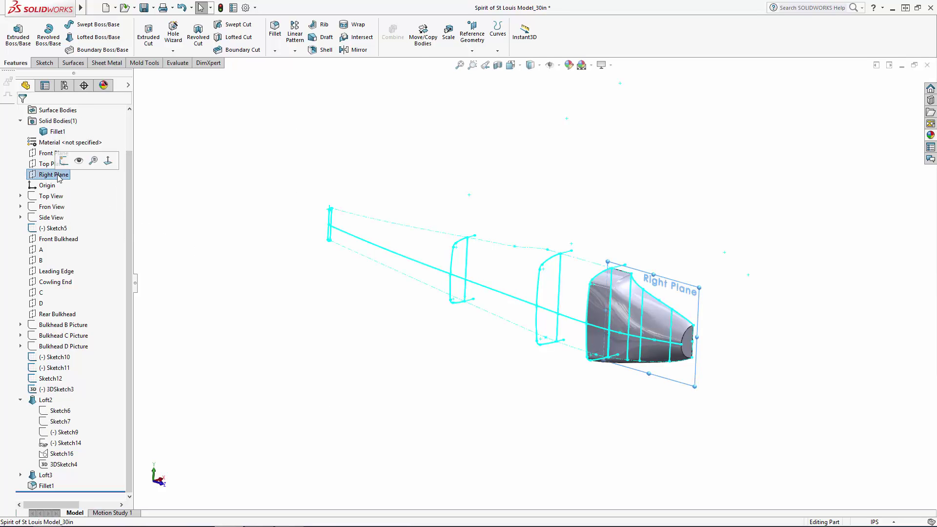
left_click(65, 159)
left_click(283, 268)
left_click(165, 34)
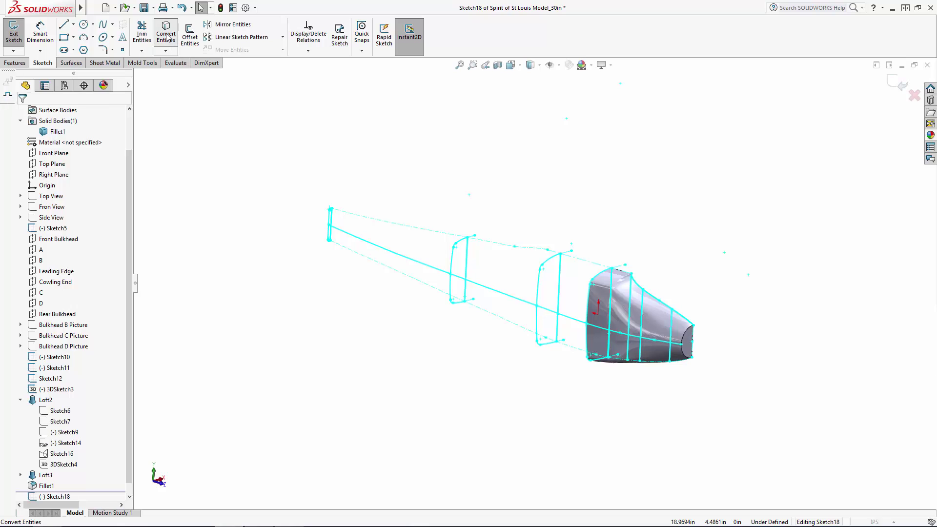
left_click(591, 259)
scroll(601, 258, "down", 2)
left_click(497, 248)
scroll(488, 258, "up", 2)
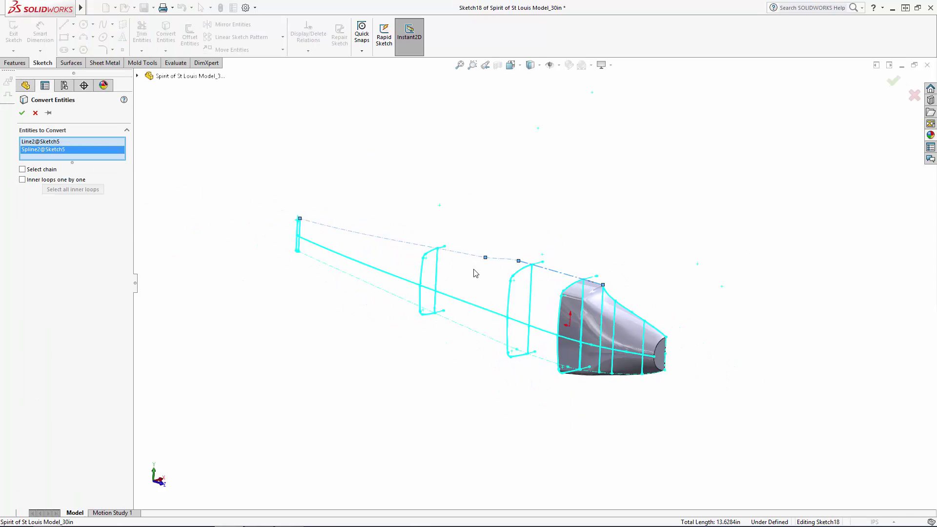
scroll(477, 275, "down", 1)
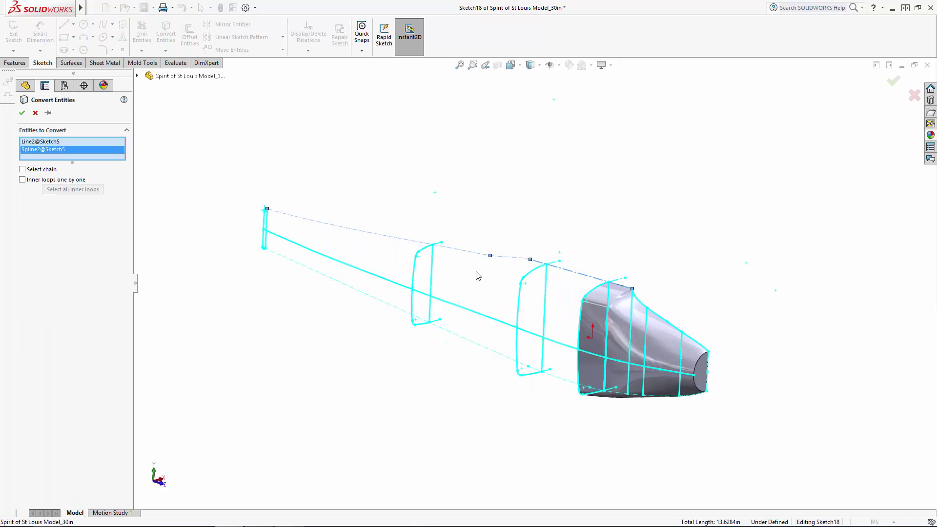
left_click(607, 295)
left_click(560, 374)
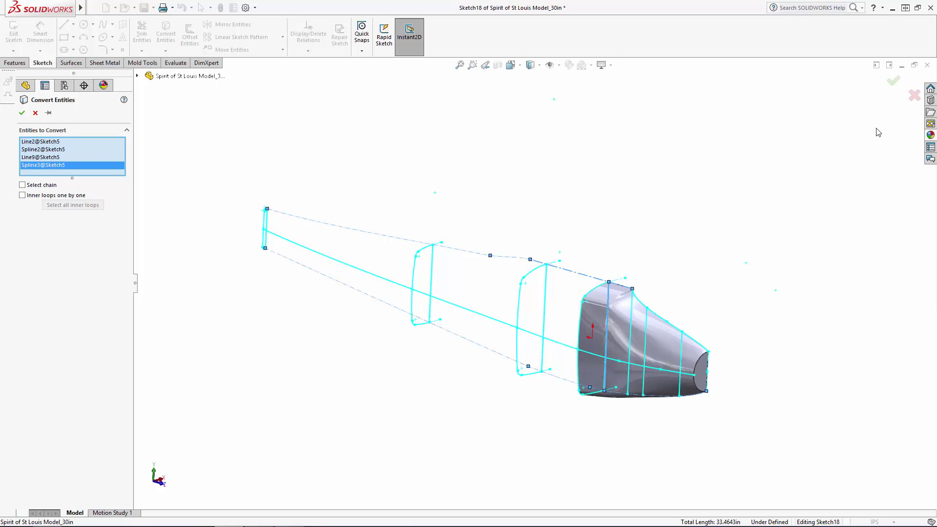
key("Return")
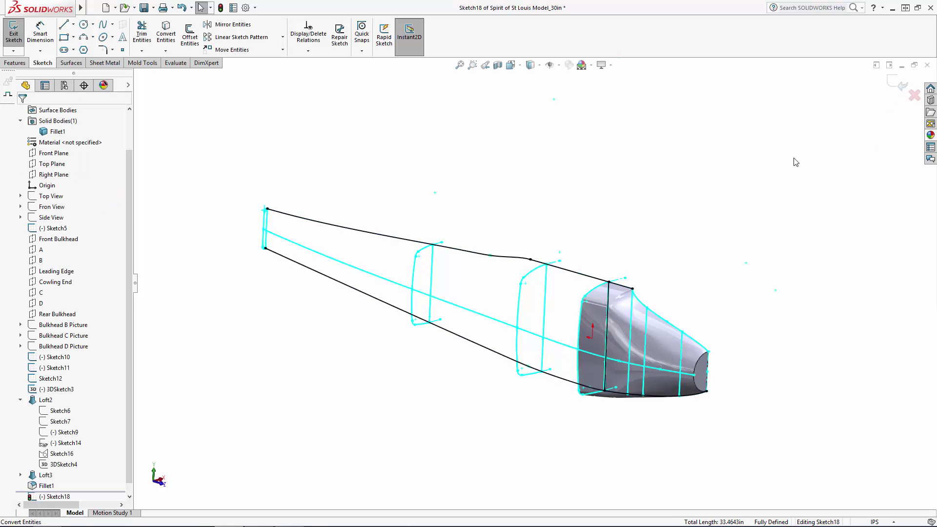
Step: Trim the converted upper and lower curves forward of the vertical line, delete that line and exit the sketch
left_click(143, 32)
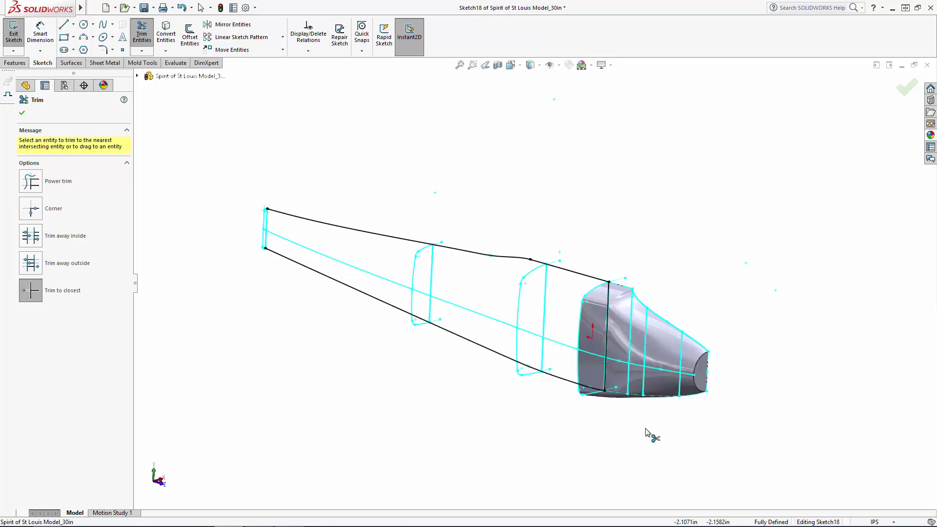
key("Escape")
left_click(649, 359)
left_click(649, 347)
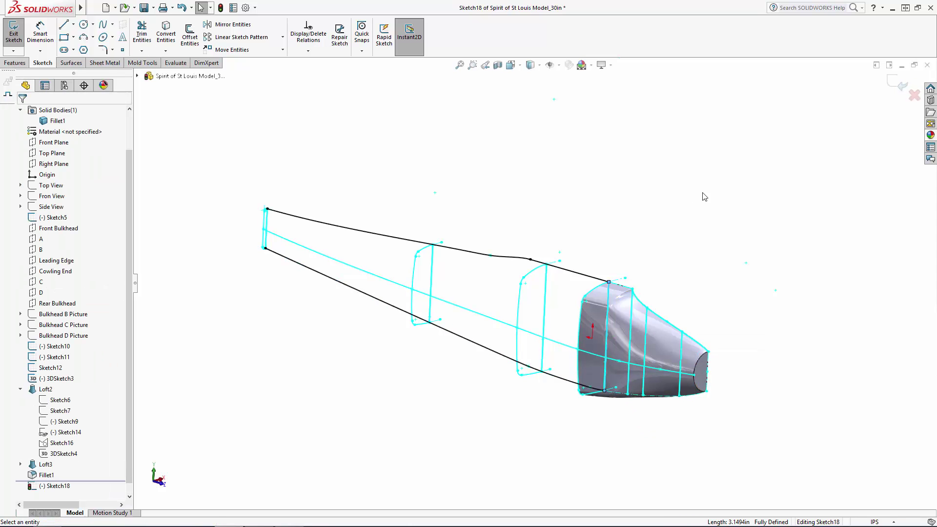
left_click(896, 83)
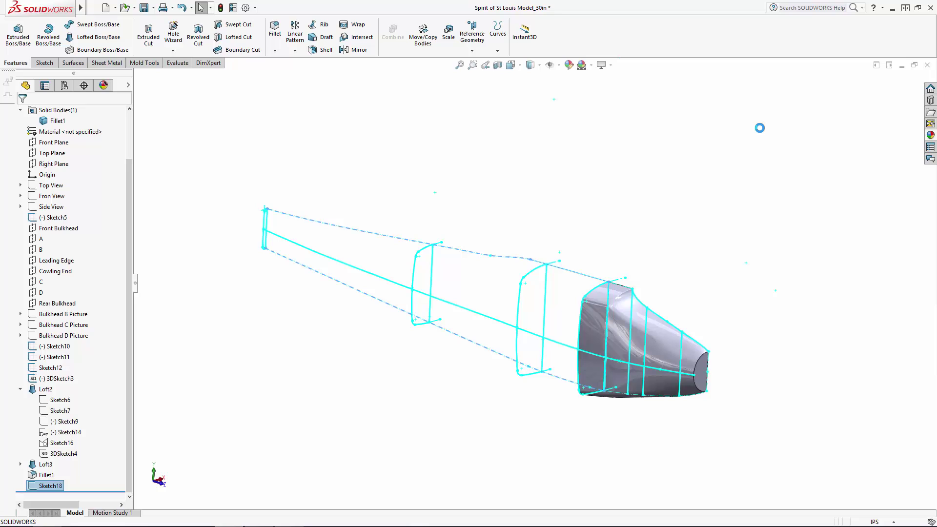
Step: Show 3DSketch5, the guide curve sketch absorbed in Loft3
left_click(731, 143)
left_click(568, 346)
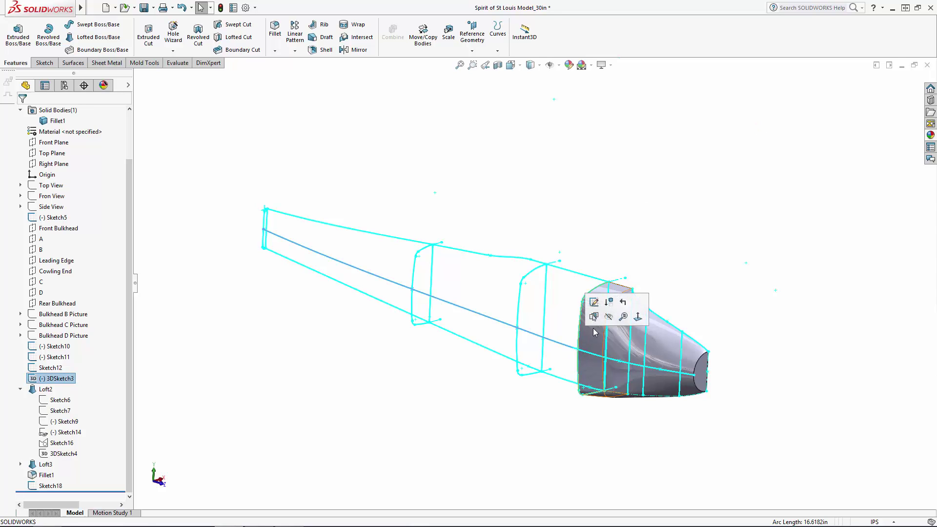
left_click(464, 150)
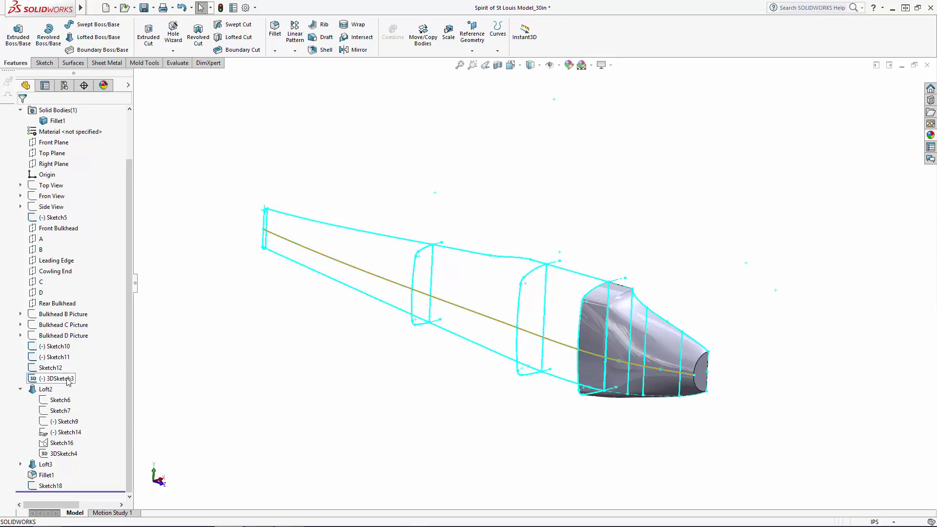
left_click(21, 465)
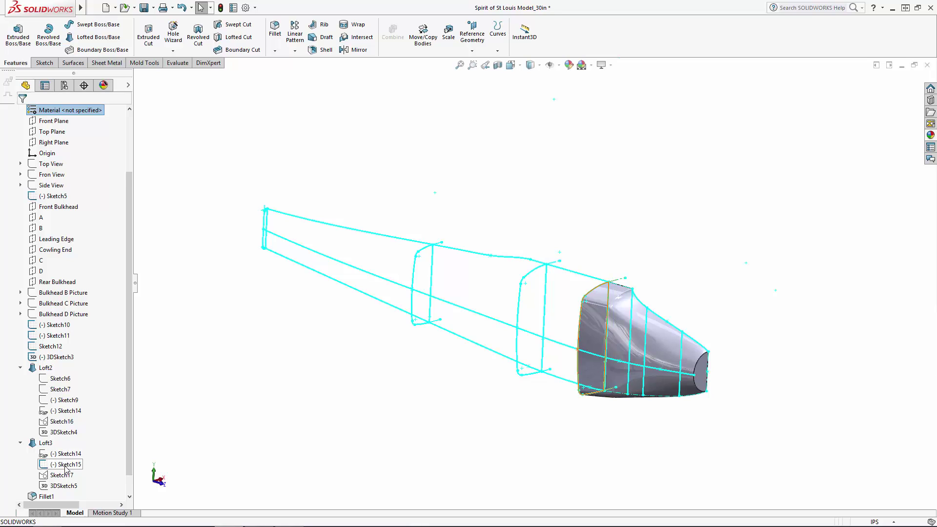
left_click(63, 486)
left_click(74, 453)
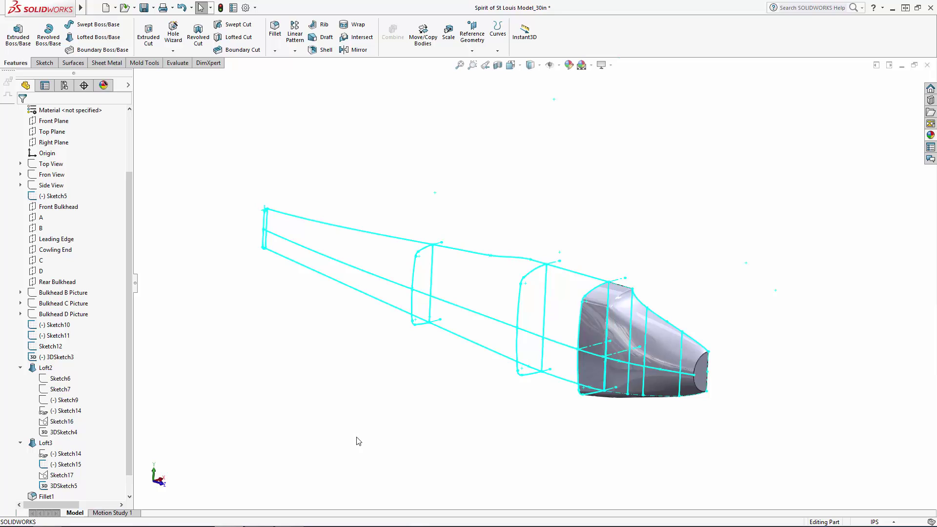
Step: Start a 3D sketch and convert the full side curve of 3DSketch3 and the rear centerline of 3DSketch5 into it
left_click(44, 62)
left_click(13, 51)
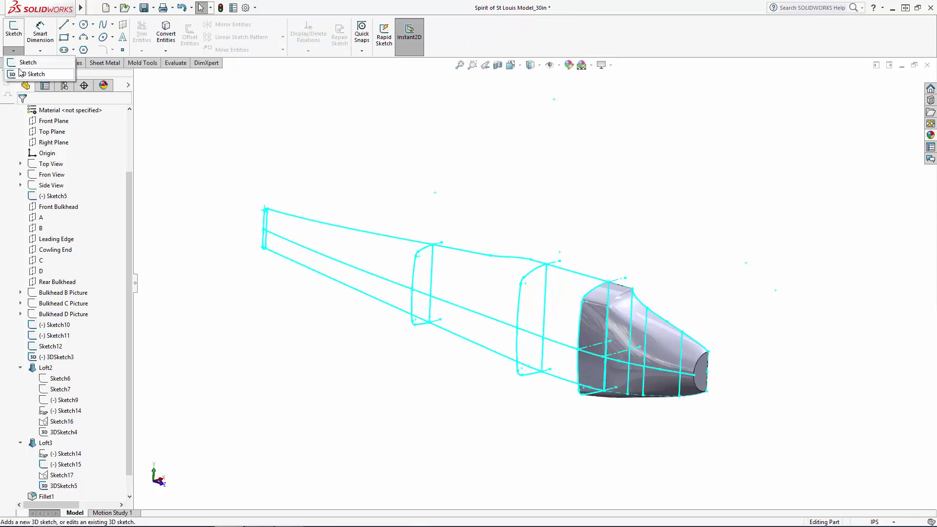
left_click(24, 72)
left_click(166, 34)
left_click(507, 325)
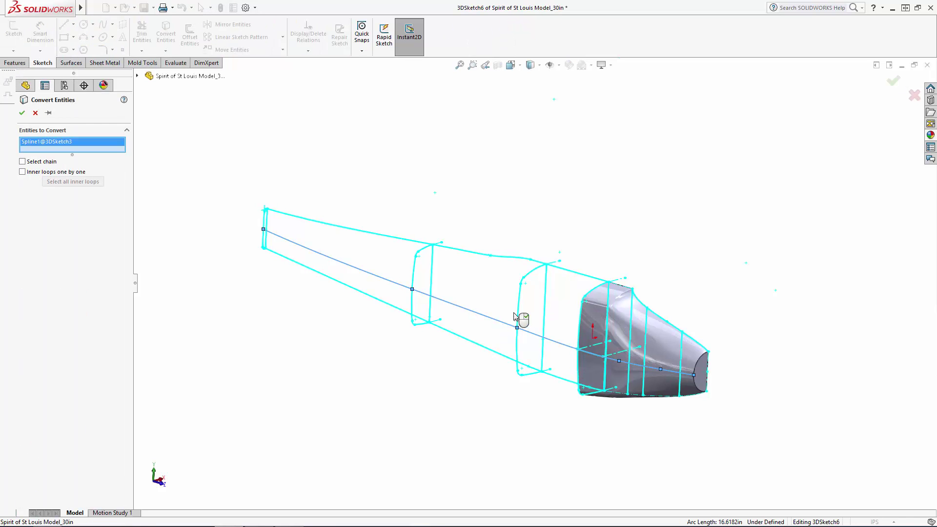
left_click(585, 350)
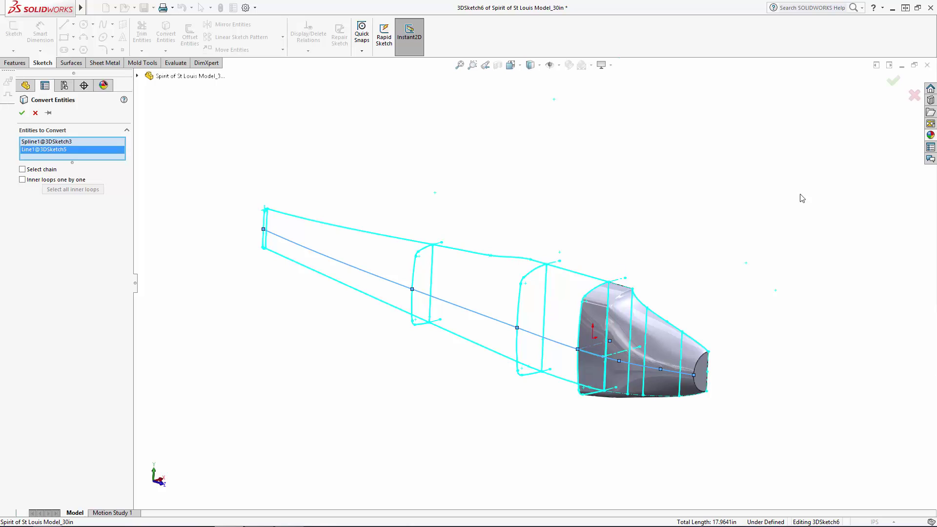
left_click(892, 81)
Step: Trim the converted side curve forward of the centerline at the solid's rear face and delete the converted centerline
left_click(141, 32)
left_click(598, 355)
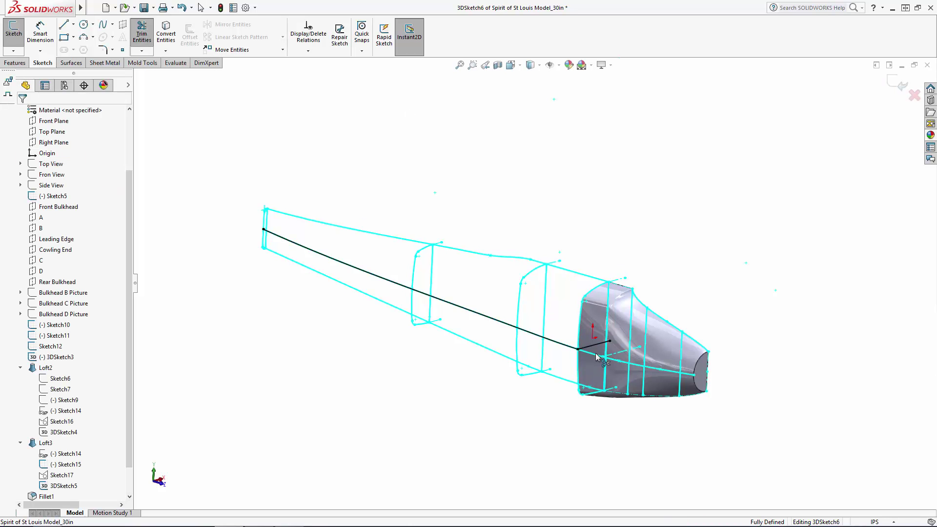
key("Escape")
left_click(596, 345)
left_click(622, 315)
left_click(838, 145)
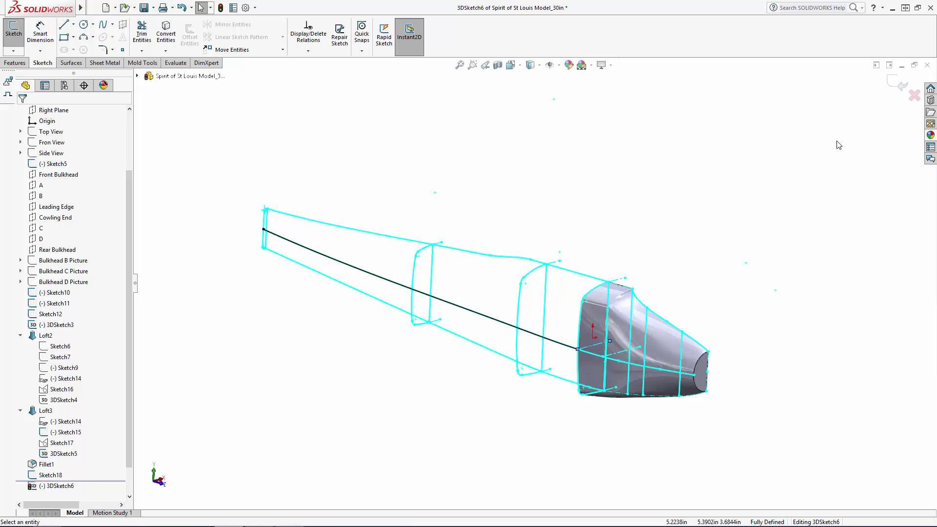
Step: Exit the 3D sketch and hide the layout Sketch5 and the full-length side curve 3DSketch3
left_click(896, 82)
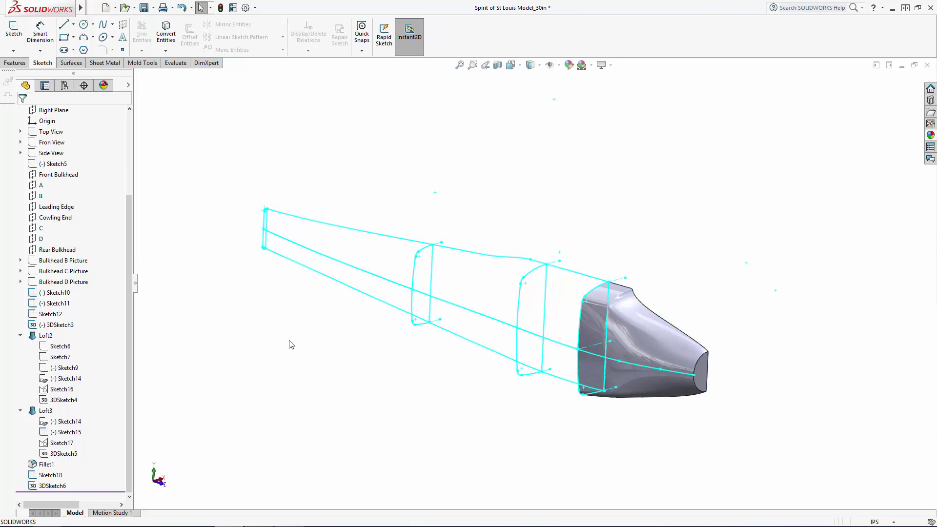
left_click(56, 325)
left_click(65, 311)
Step: Start a lofted boss from the Sketch15 profile at the solid's rear face to the Sketch10 bulkhead profile behind it
left_click(14, 62)
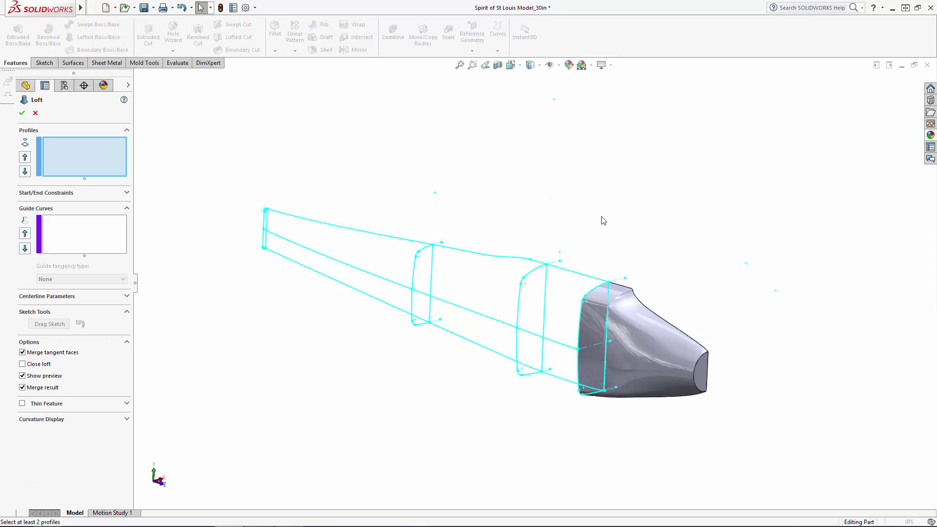
middle_click_drag(588, 219, 683, 244)
scroll(683, 280, "down", 3)
scroll(641, 270, "down", 3)
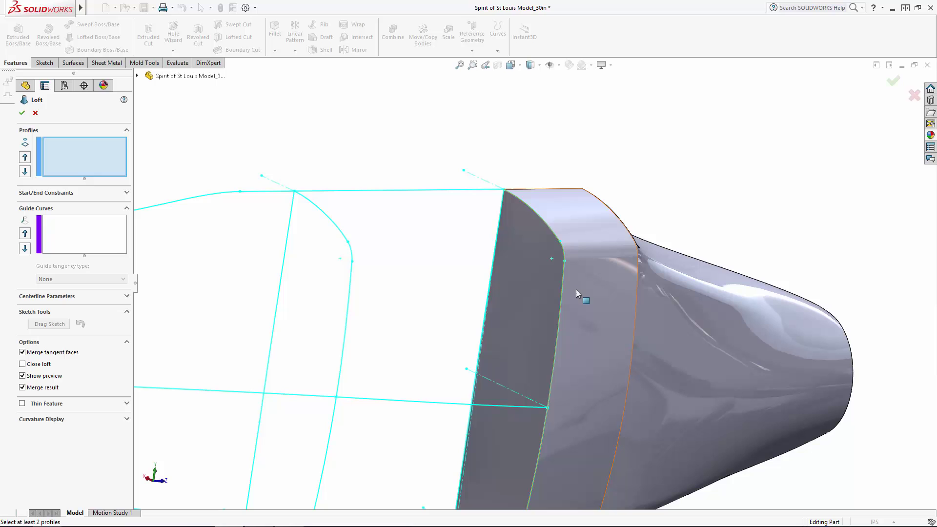
left_click(528, 207)
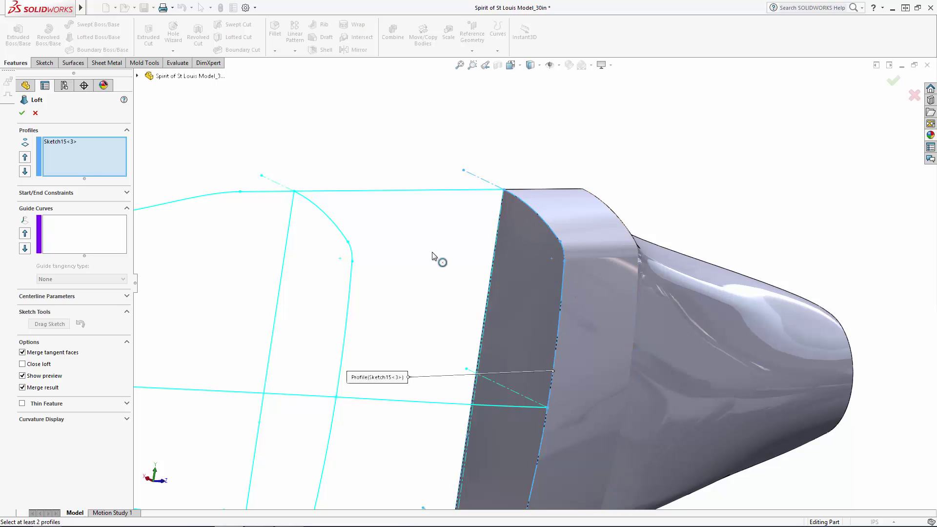
left_click(317, 211)
scroll(313, 250, "up", 3)
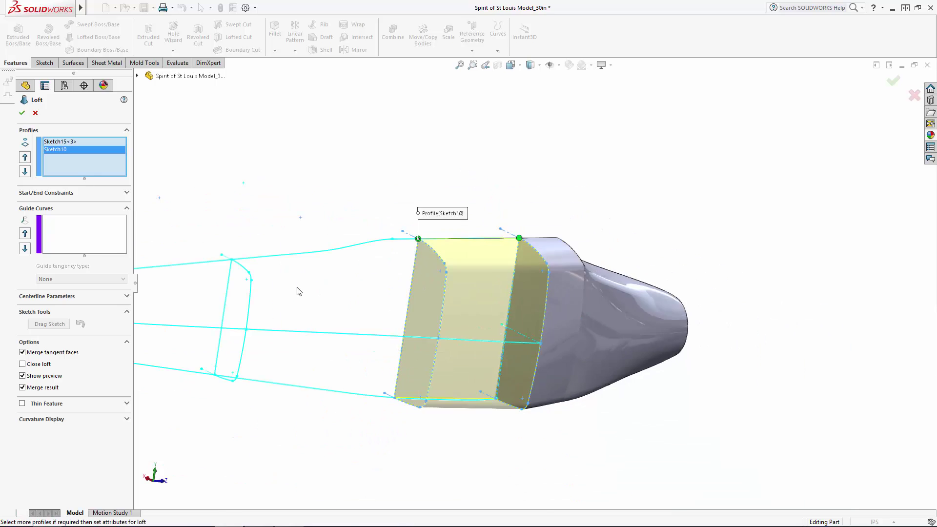
Step: Add the Sketch11 bulkhead profile and the Sketch12 tail-end profile to the loft, picking each near its upper corner
scroll(244, 248, "down", 5)
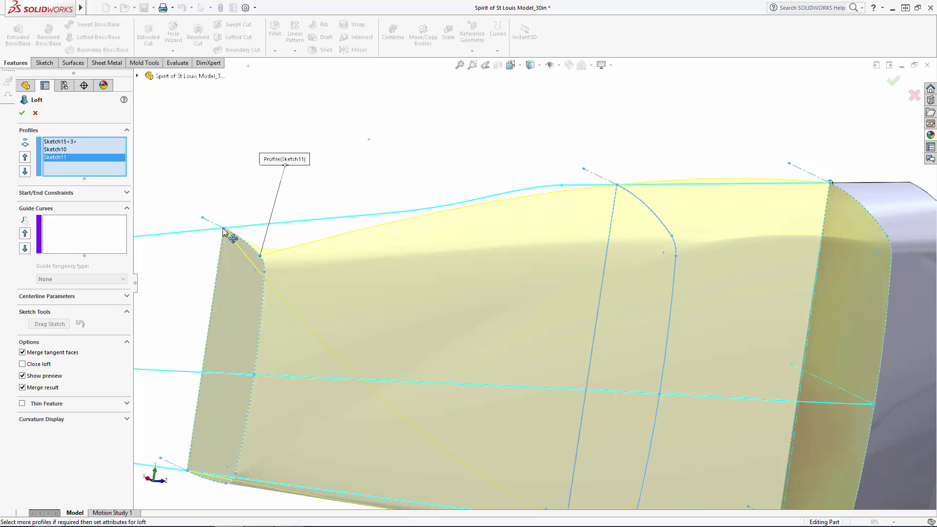
left_click_drag(223, 231, 223, 228)
scroll(379, 285, "up", 5)
scroll(253, 315, "down", 4)
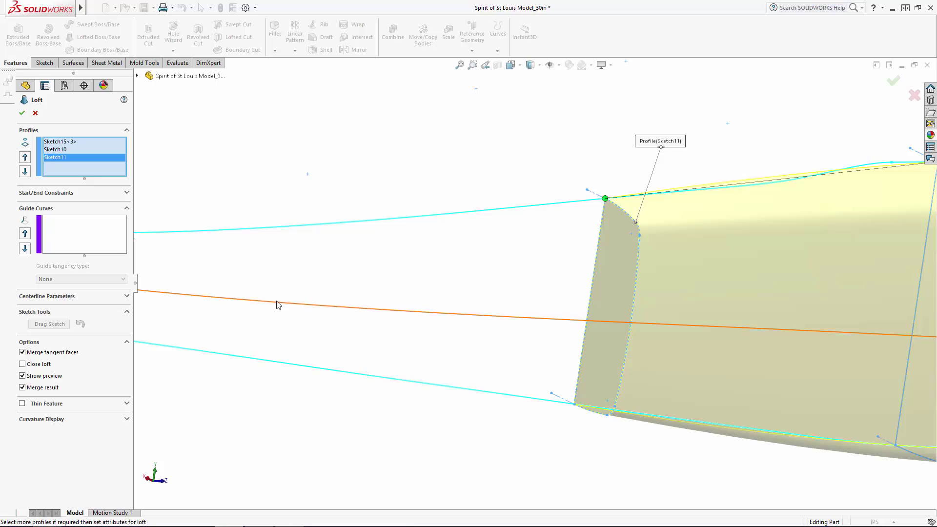
scroll(278, 304, "up", 6)
scroll(409, 282, "down", 8)
scroll(472, 219, "down", 5)
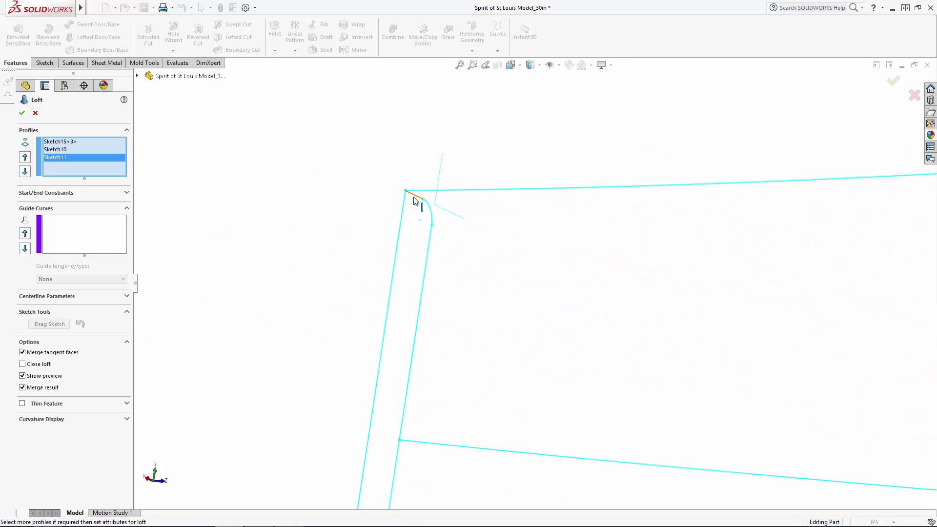
scroll(360, 291, "up", 10)
scroll(772, 279, "down", 3)
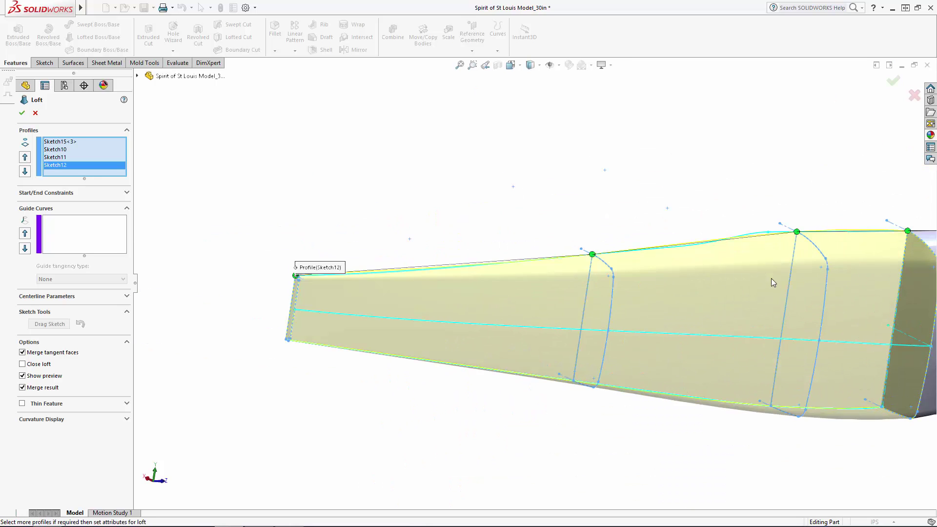
Step: Add the full upper and lower side-view curves as open loops and the side curve 3DSketch6 as guide curves, and create the loft
left_click(113, 233)
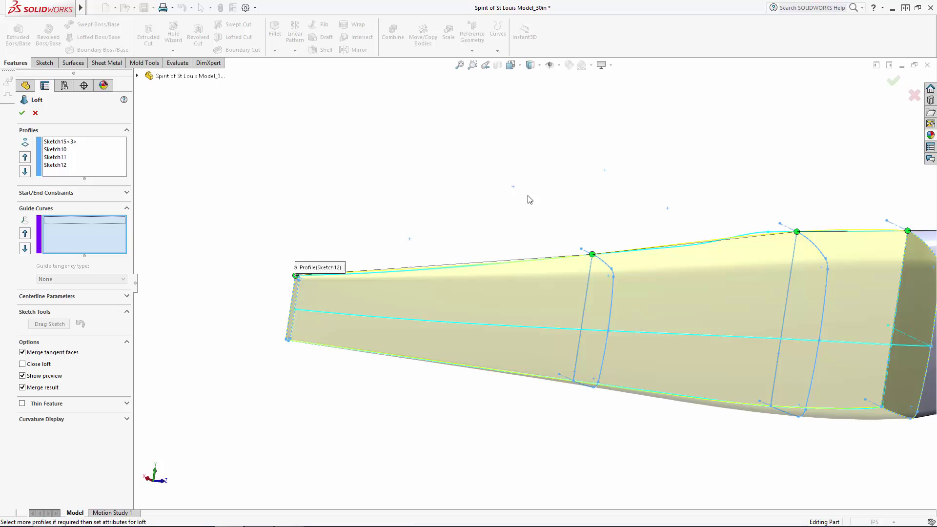
left_click(467, 269)
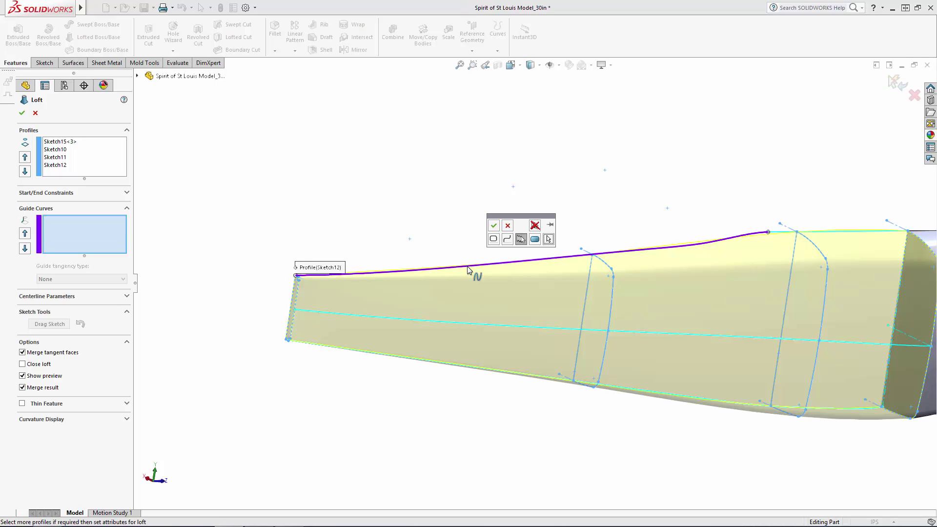
left_click(508, 239)
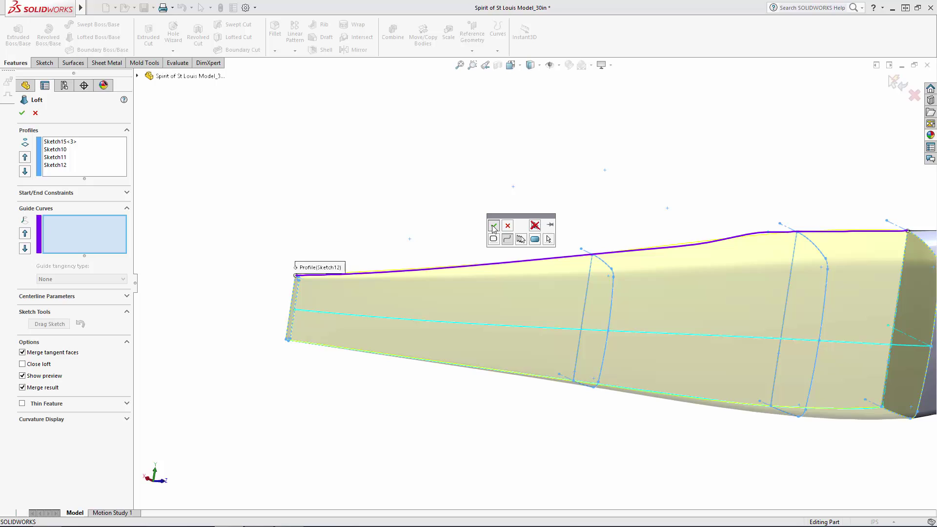
left_click(492, 226)
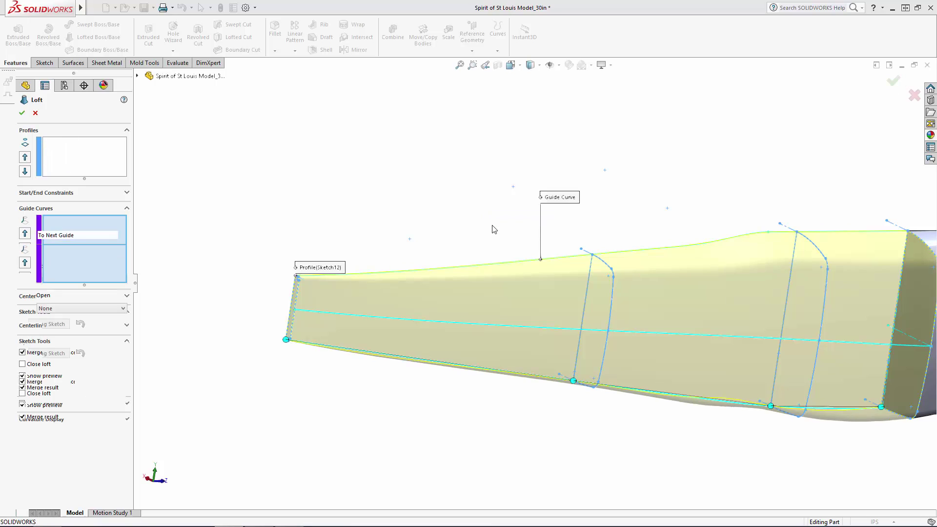
left_click(482, 369)
left_click(508, 400)
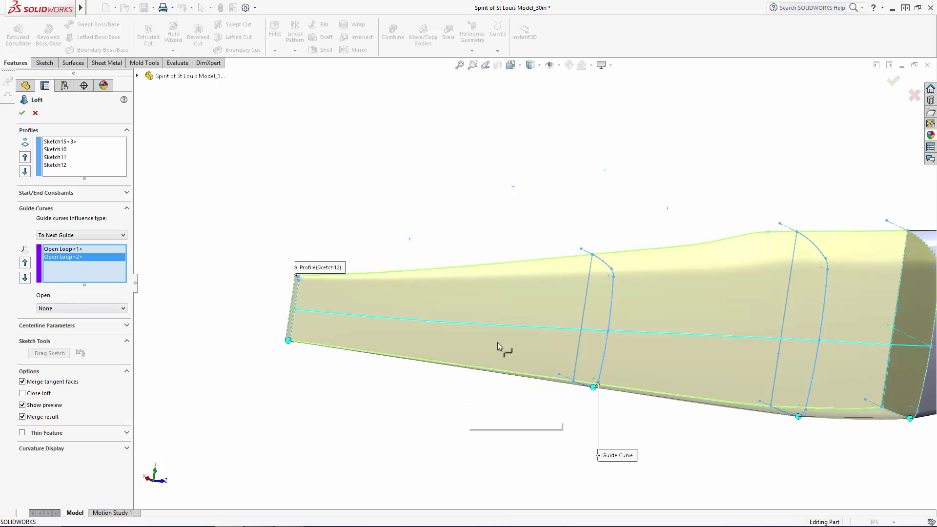
left_click(500, 327)
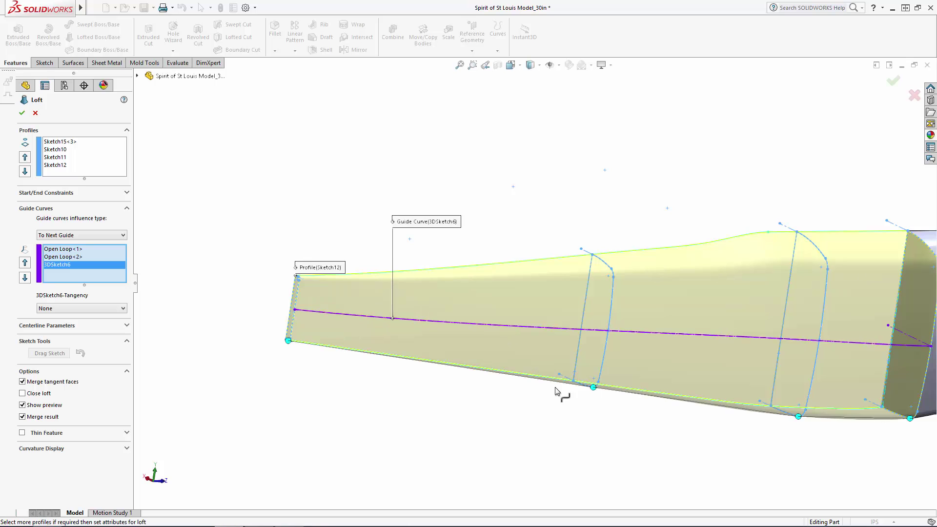
middle_click_drag(561, 391, 620, 385)
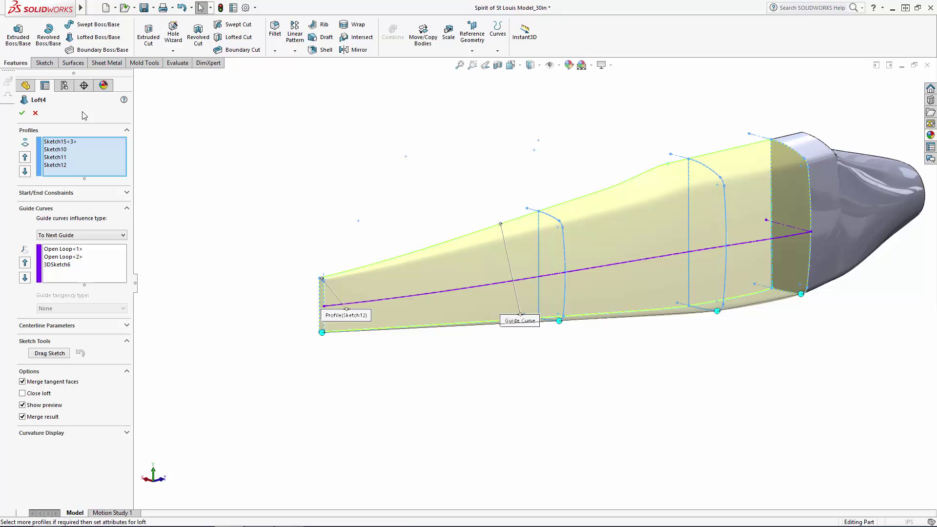
Step: Set the rear fuselage loft's start constraint at the Sketch15 profile to Tangency To Face and accept the loft
left_click(61, 142)
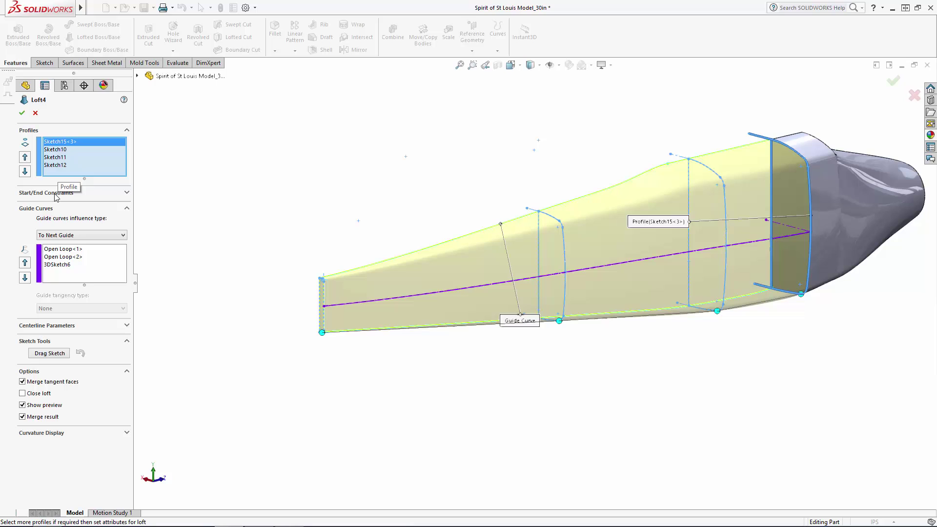
left_click(55, 193)
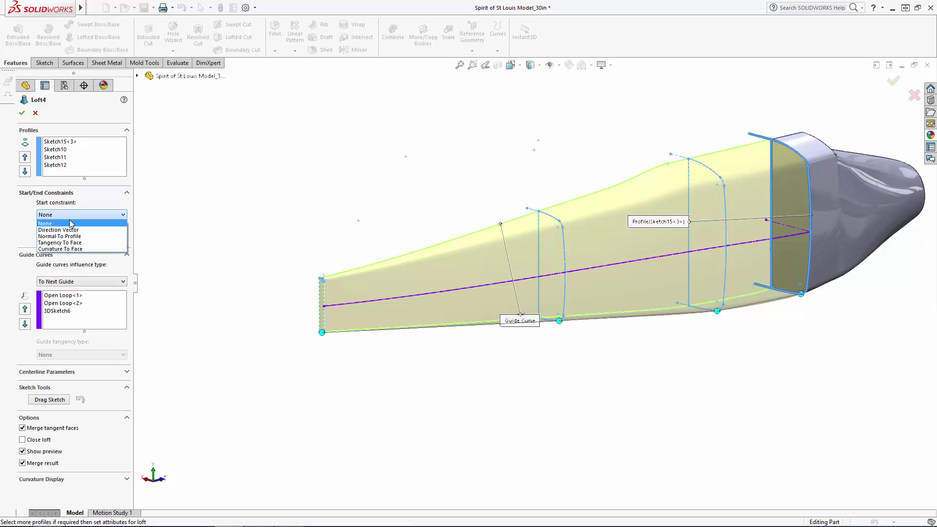
left_click(73, 244)
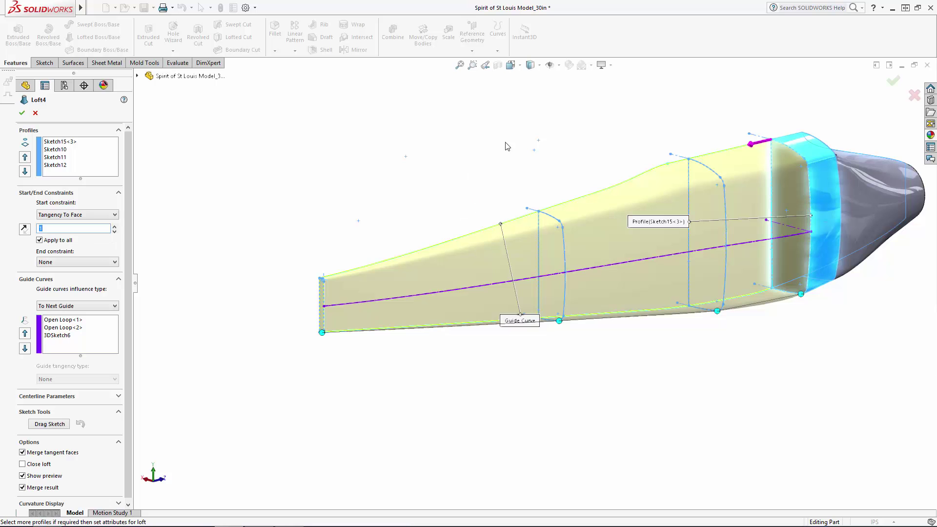
middle_click_drag(762, 298, 800, 260)
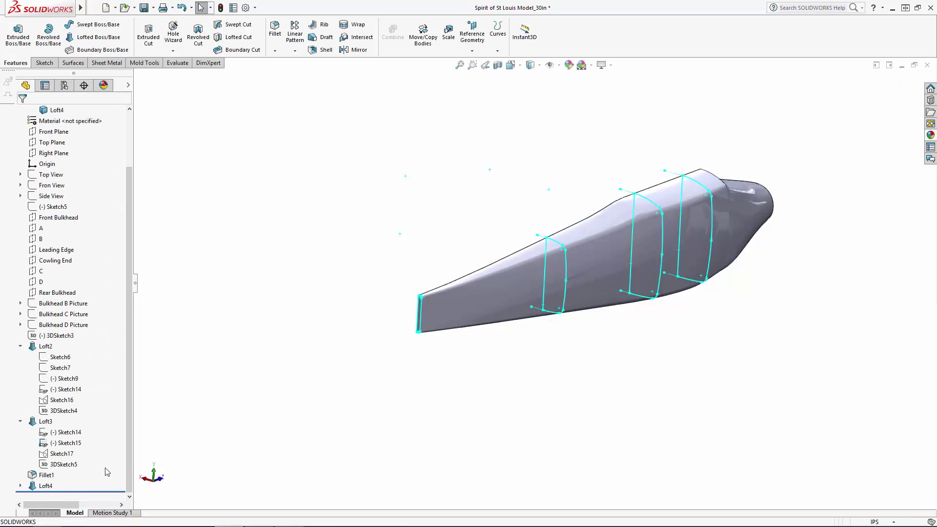
Step: Hide the four profile sketches Sketch15, Sketch10, Sketch11 and Sketch12 absorbed in Loft4
left_click(22, 485)
left_click(60, 432)
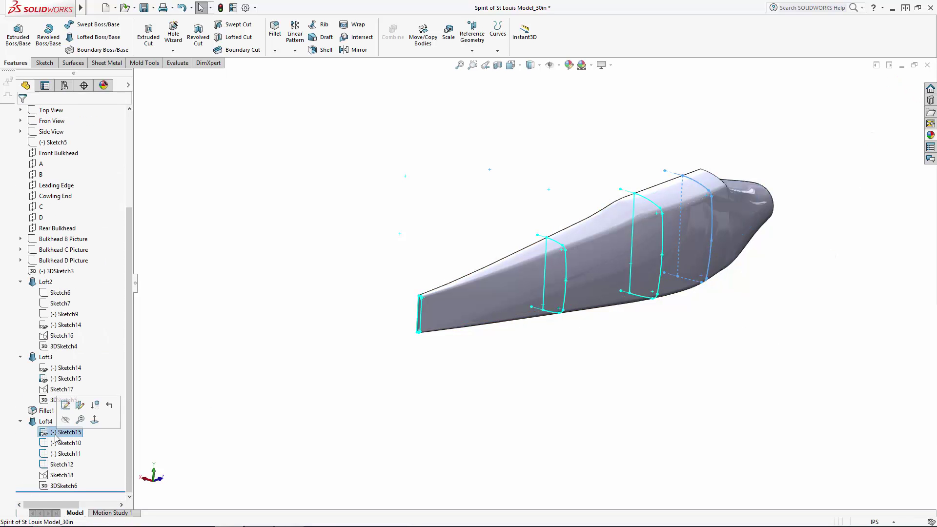
left_click(57, 464, "shift")
left_click(701, 349)
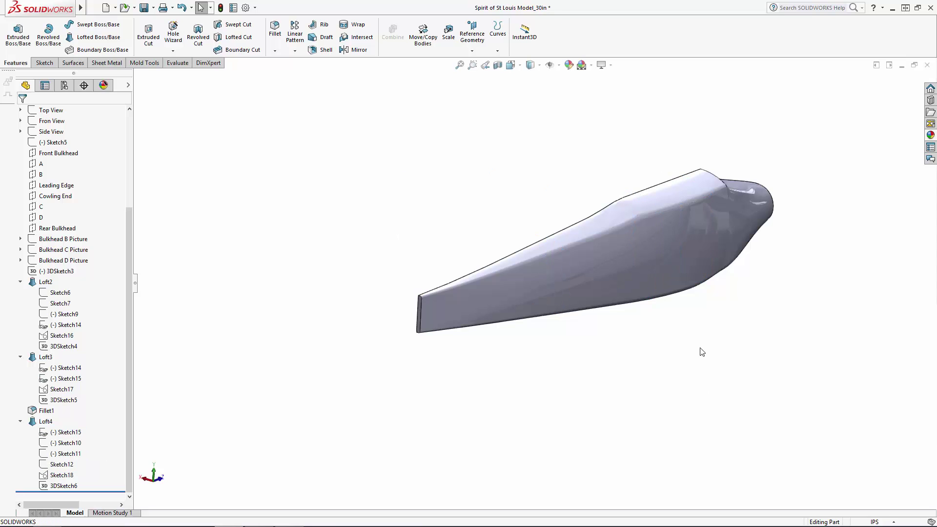
mouse_move(700, 349)
middle_mouse_down()
mouse_move(551, 247)
mouse_move(569, 348)
mouse_move(571, 337)
middle_mouse_up()
key("f")
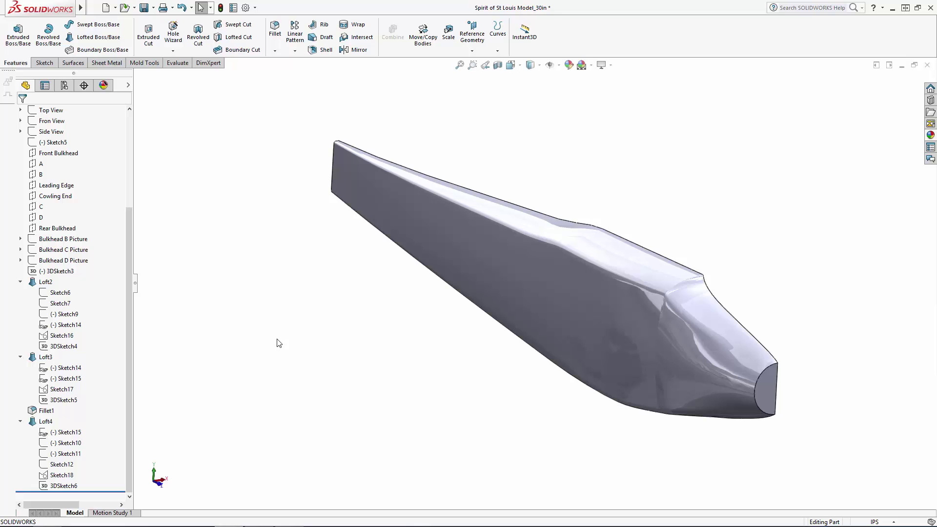